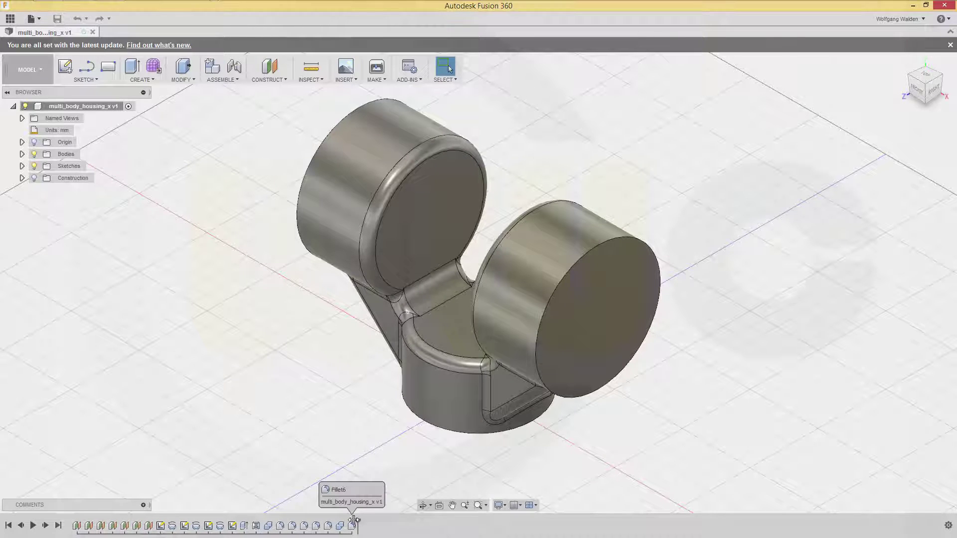
# Roll the model history back to before its last two features, including Fillet6
pyautogui.moveTo(354, 520); pyautogui.dragTo(334, 524)
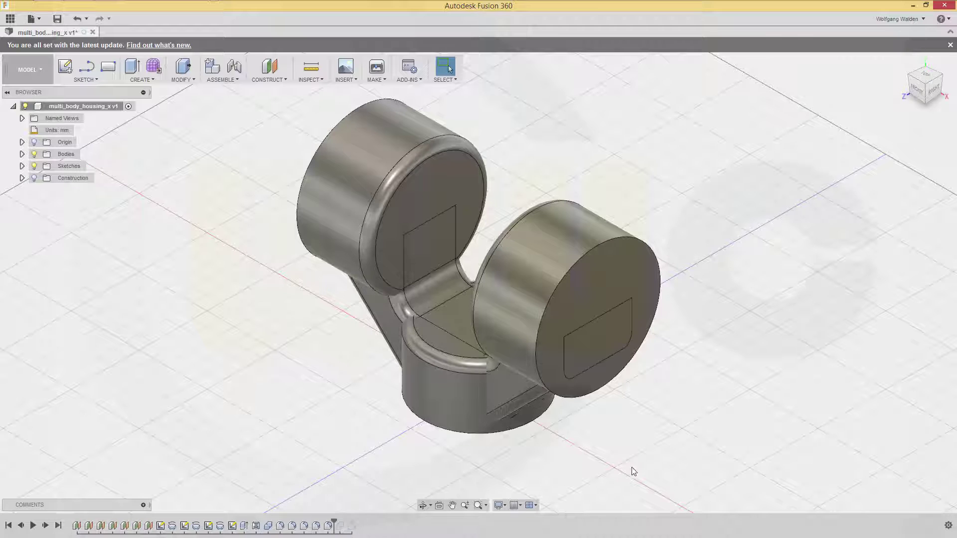
pyautogui.keyDown('shift'); pyautogui.moveTo(636, 444); pyautogui.dragTo(660, 415, button='middle'); pyautogui.keyUp('shift')
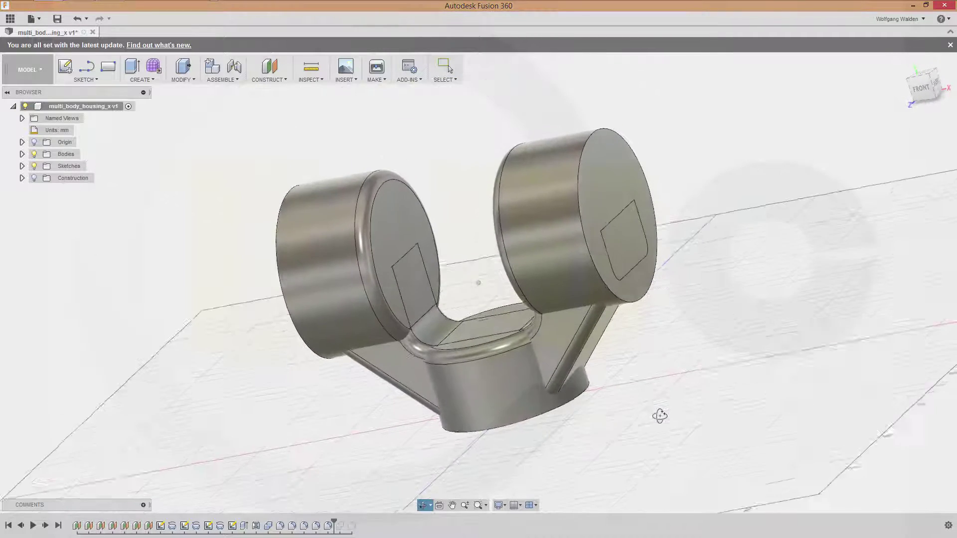
pyautogui.moveTo(573, 85); pyautogui.dragTo(697, 162, button='middle')
pyautogui.press('Escape')
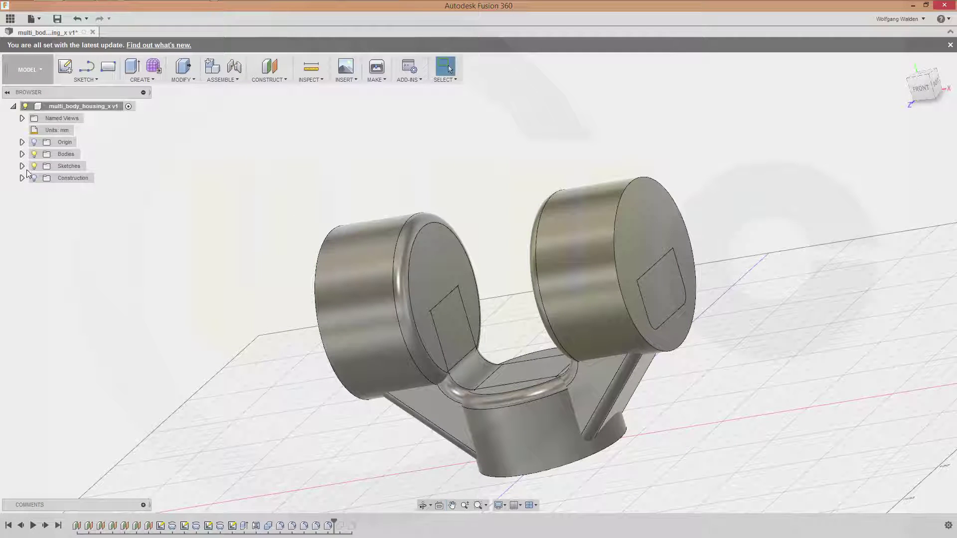
# Hide the bodies center_x, right_x, left_x and _stiff_x, and show the origin and construction planes
pyautogui.click(22, 154)
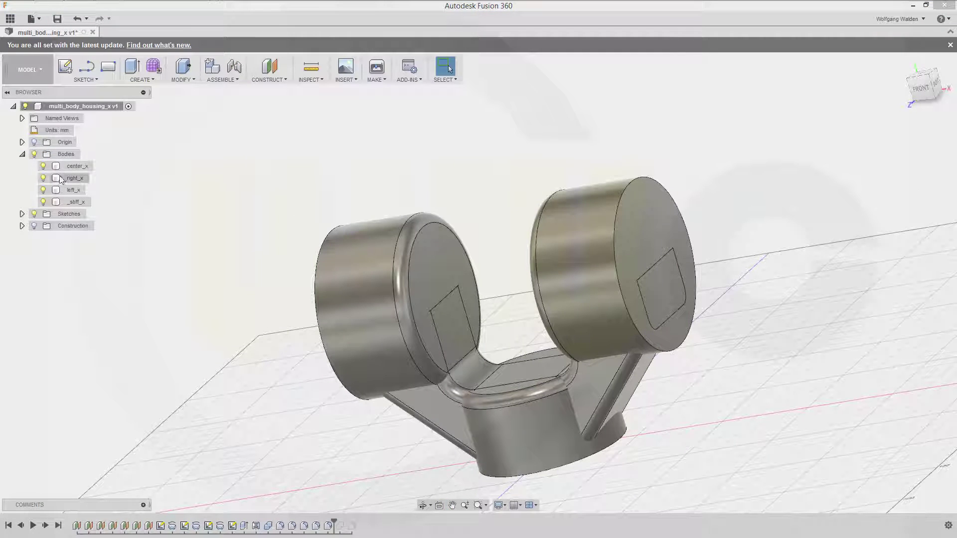
pyautogui.click(60, 179)
pyautogui.click(43, 166)
pyautogui.click(43, 178)
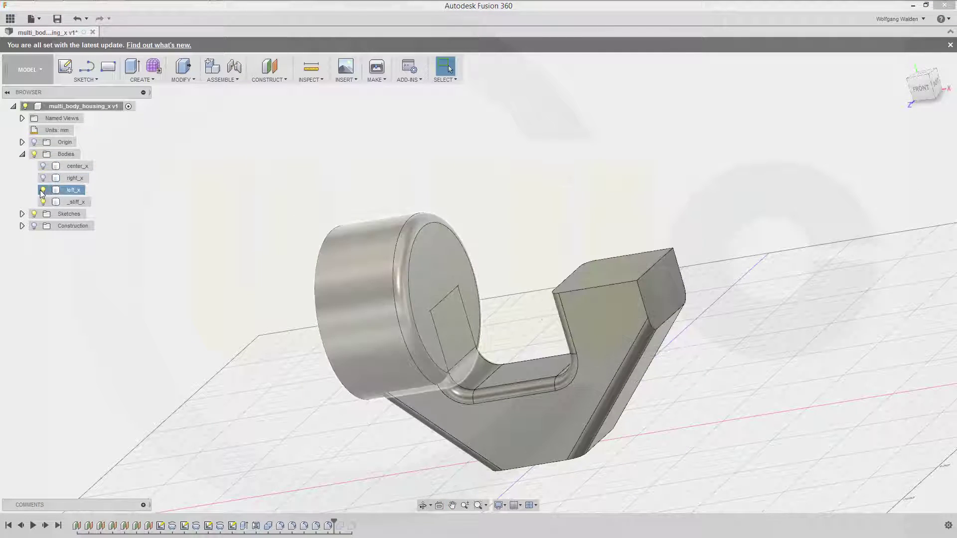
pyautogui.click(42, 189)
pyautogui.click(42, 202)
pyautogui.click(34, 142)
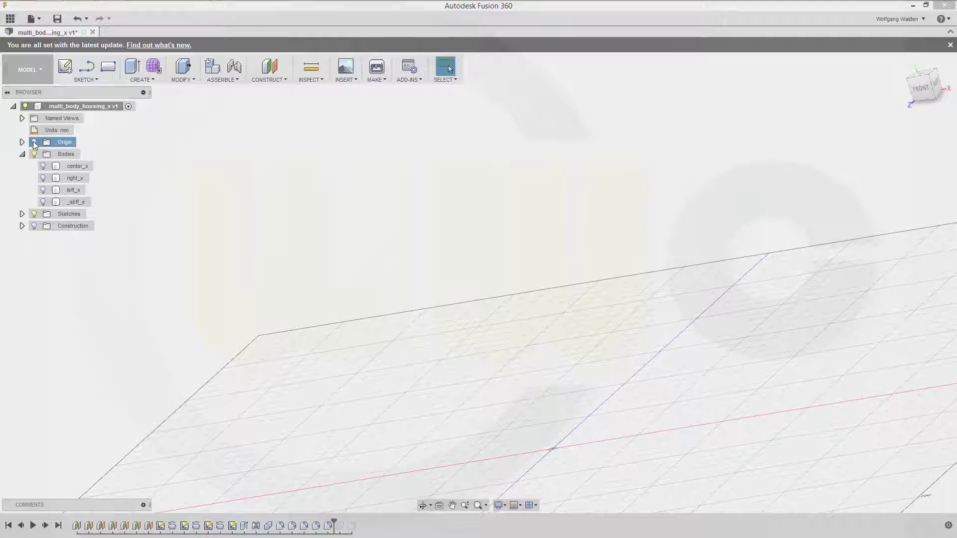
pyautogui.click(34, 226)
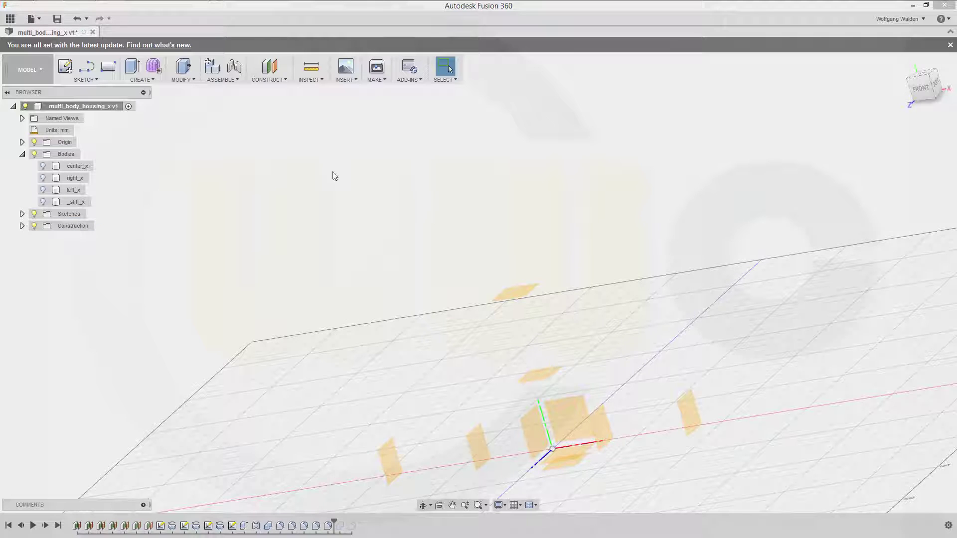
# Start a line sketch on the front origin plane and draw a horizontal baseline about 54 mm long above and right of the origin
pyautogui.click(88, 75)
pyautogui.click(533, 428)
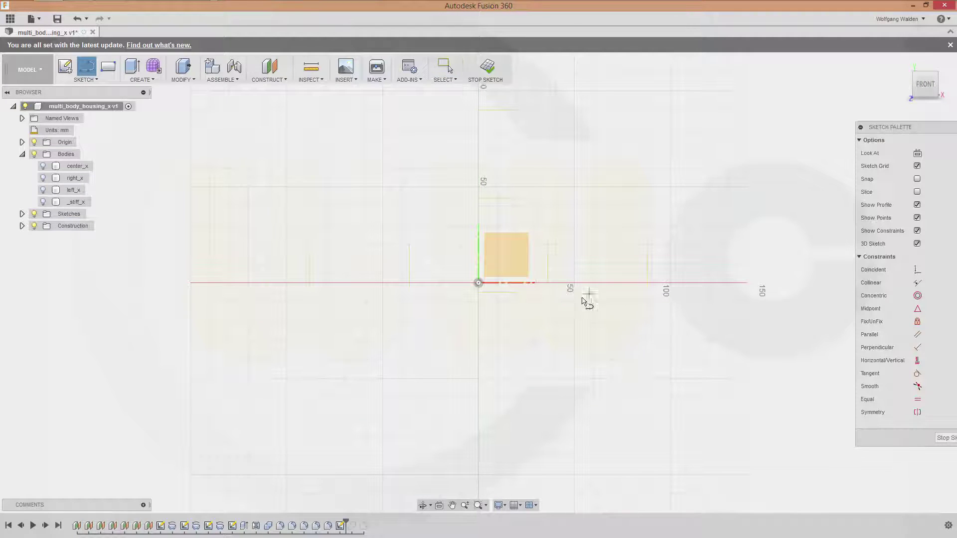
pyautogui.moveTo(571, 341); pyautogui.dragTo(533, 412, button='middle')
pyautogui.press('l')
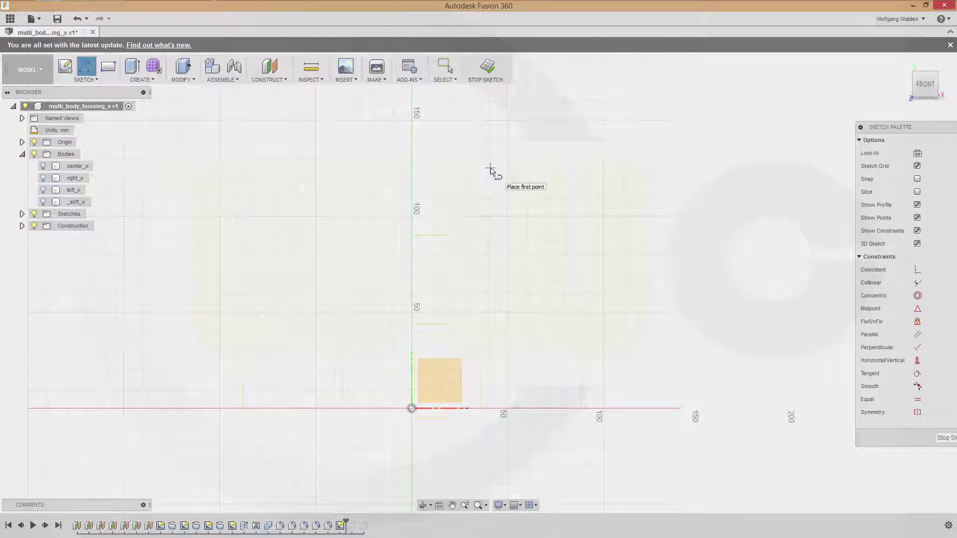
pyautogui.click(480, 225)
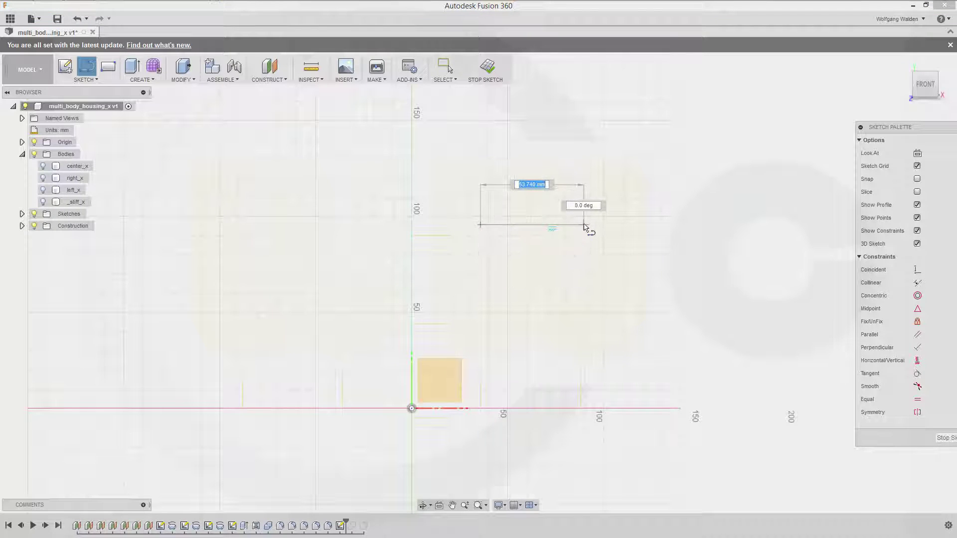
pyautogui.click(584, 225)
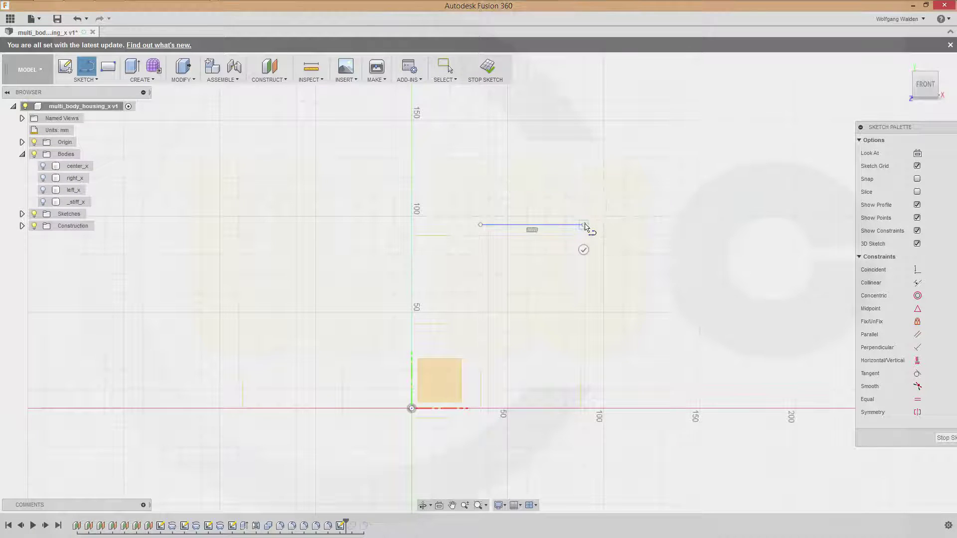
# Continue the profile from the baseline's right end with a tall rectangular block and the horizontal floor of the notch beside it
pyautogui.click(583, 177)
pyautogui.click(565, 177)
pyautogui.click(565, 201)
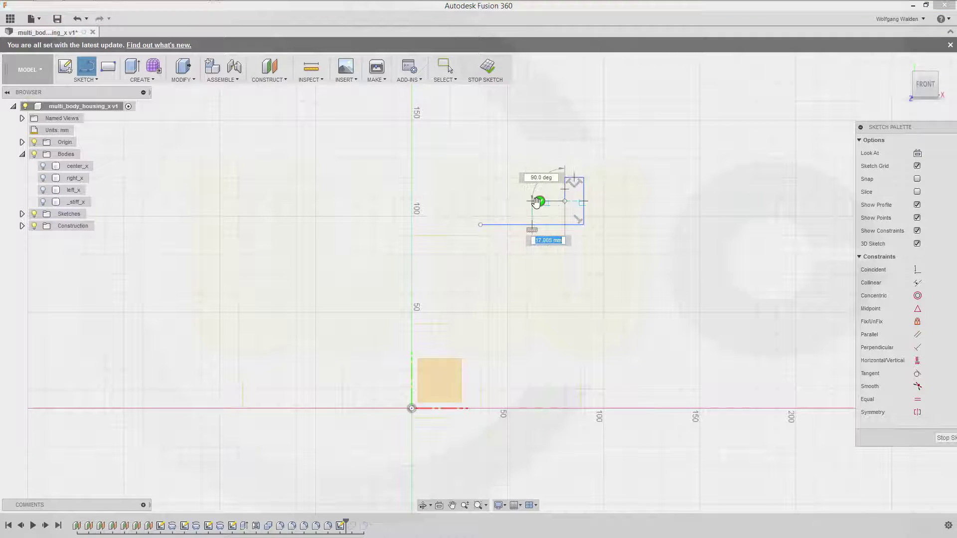
pyautogui.press('Escape')
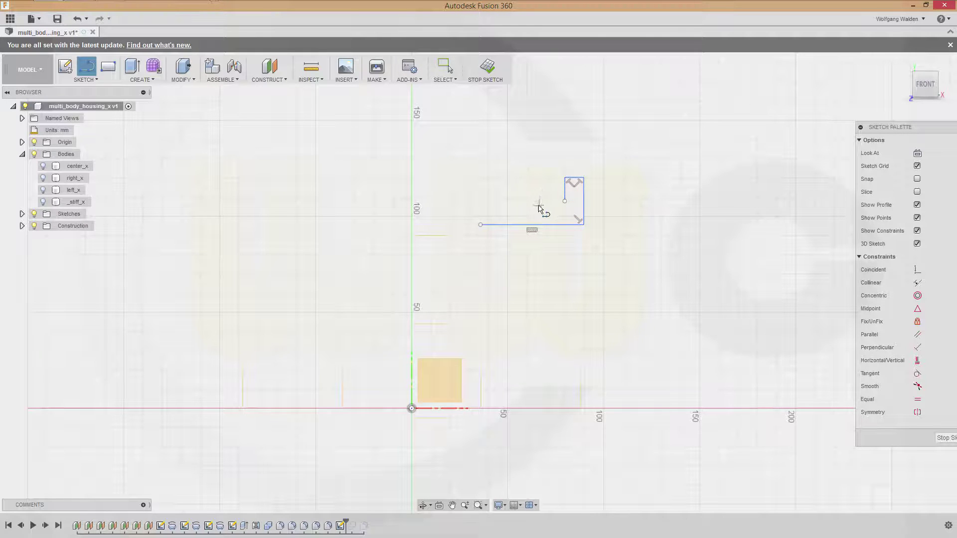
pyautogui.scroll(6, 540, 208)
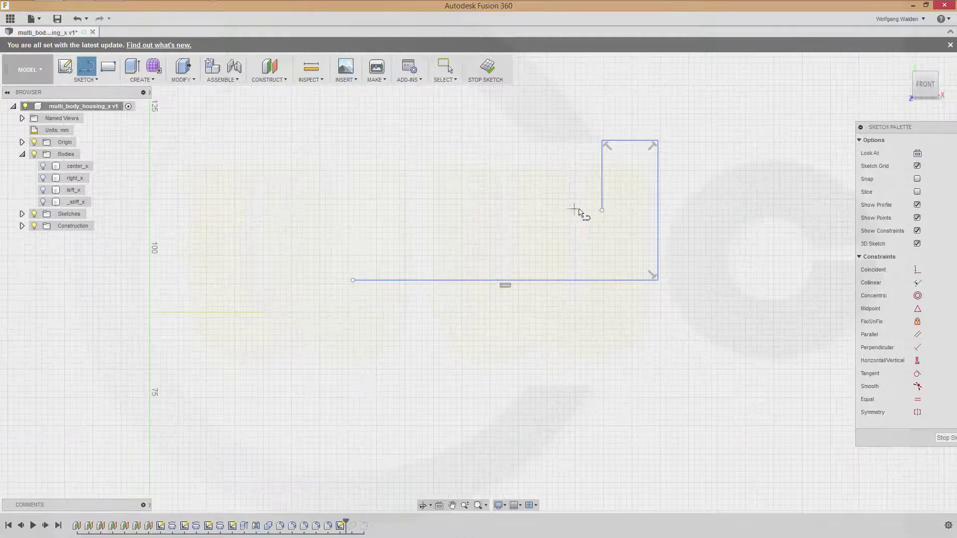
pyautogui.moveTo(601, 210); pyautogui.dragTo(555, 210)
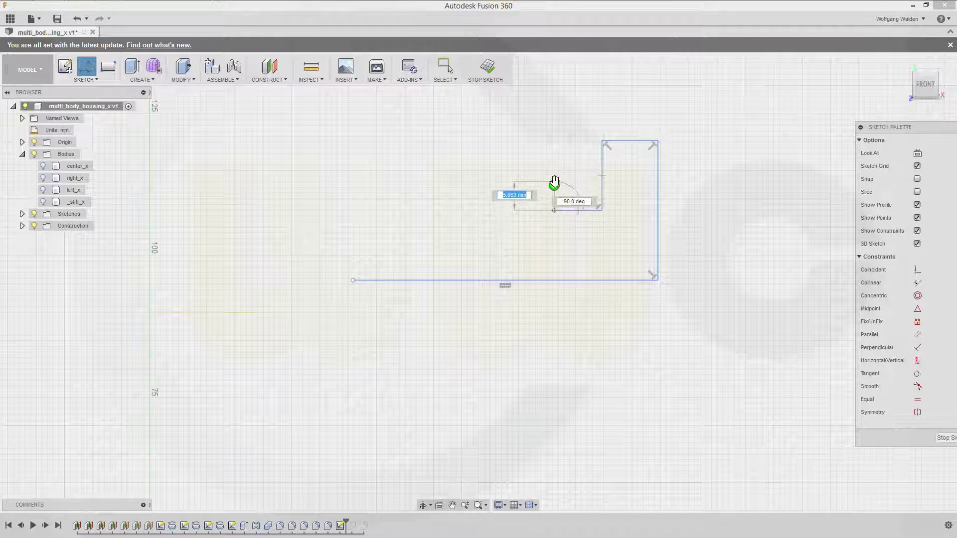
pyautogui.press('Escape')
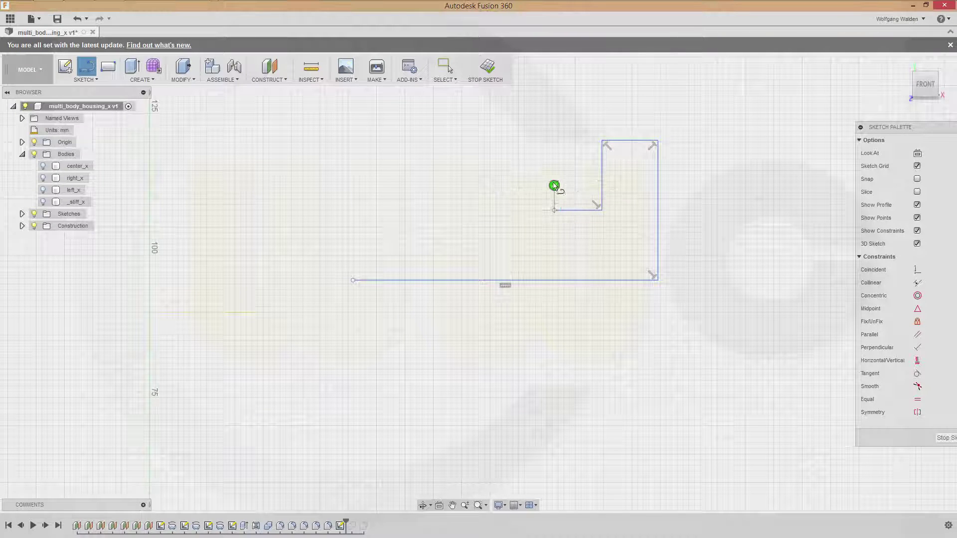
# Extend the stepped profile leftward with the medium-height middle block and the horizontal floor of the second, wider notch
pyautogui.click(554, 210)
pyautogui.click(554, 172)
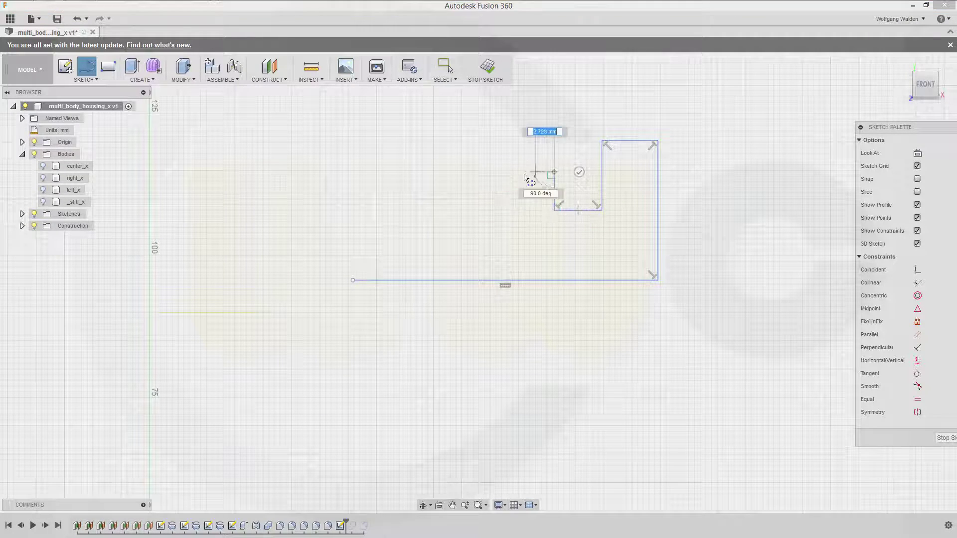
pyautogui.click(513, 172)
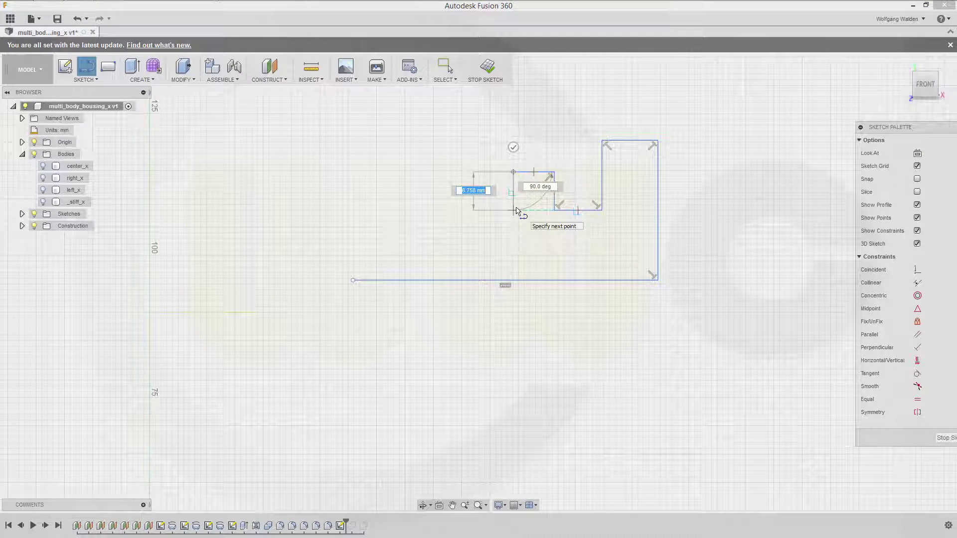
pyautogui.click(513, 231)
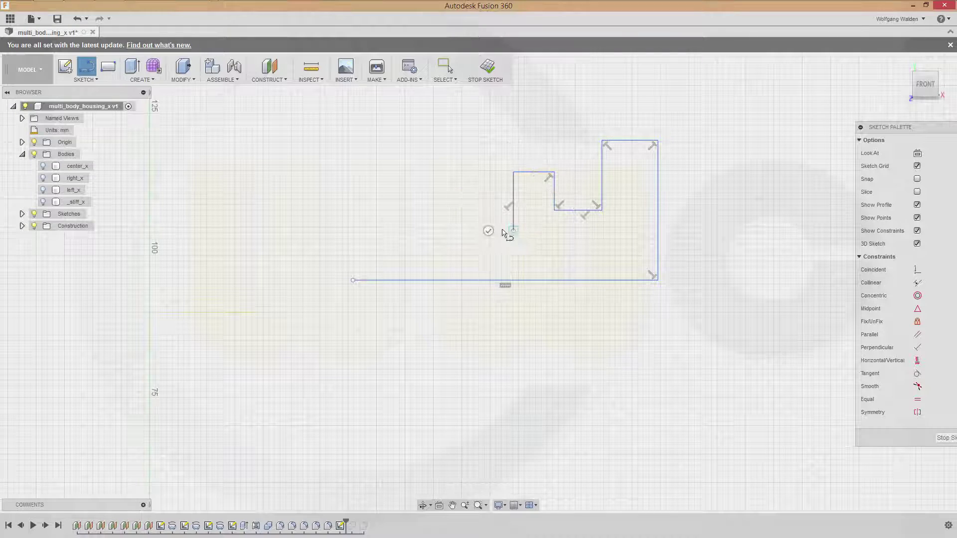
pyautogui.click(445, 231)
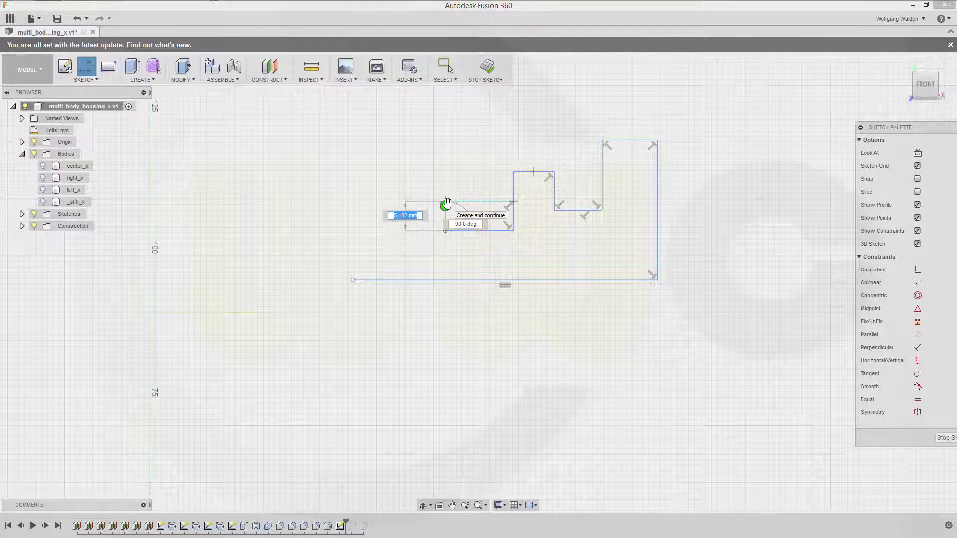
# Add the small left block and the low end ledge, and close the stepped profile at the baseline's left end
pyautogui.click(446, 196)
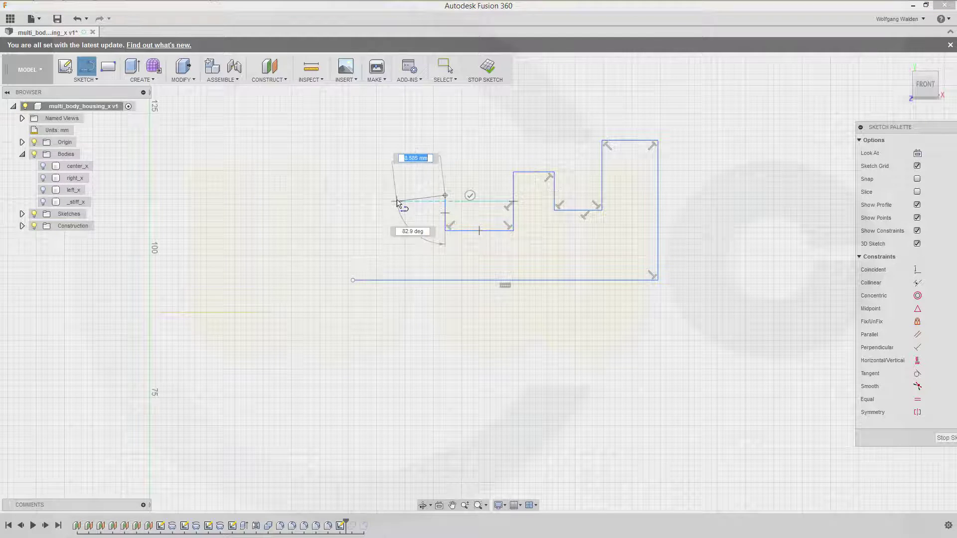
pyautogui.click(409, 196)
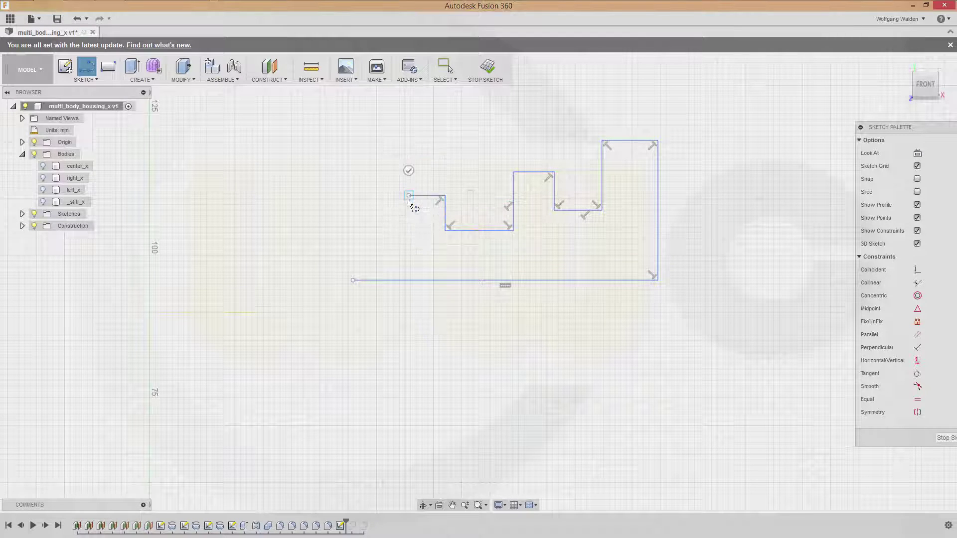
pyautogui.click(408, 231)
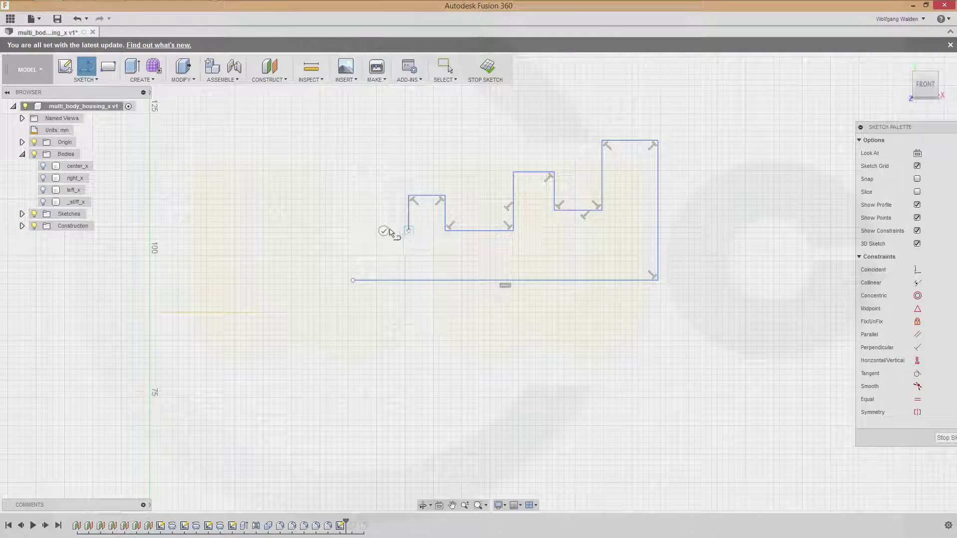
pyautogui.click(353, 230)
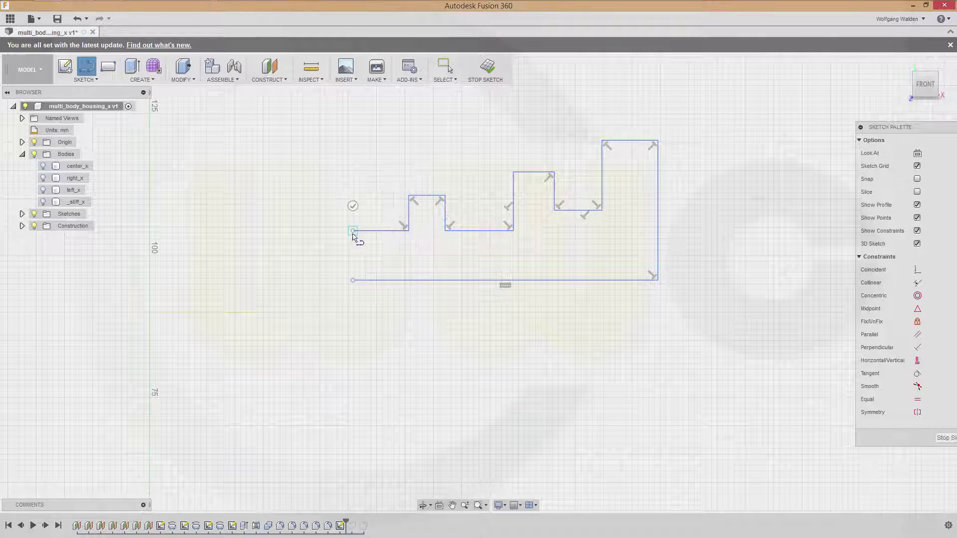
pyautogui.click(354, 280)
pyautogui.press('Escape')
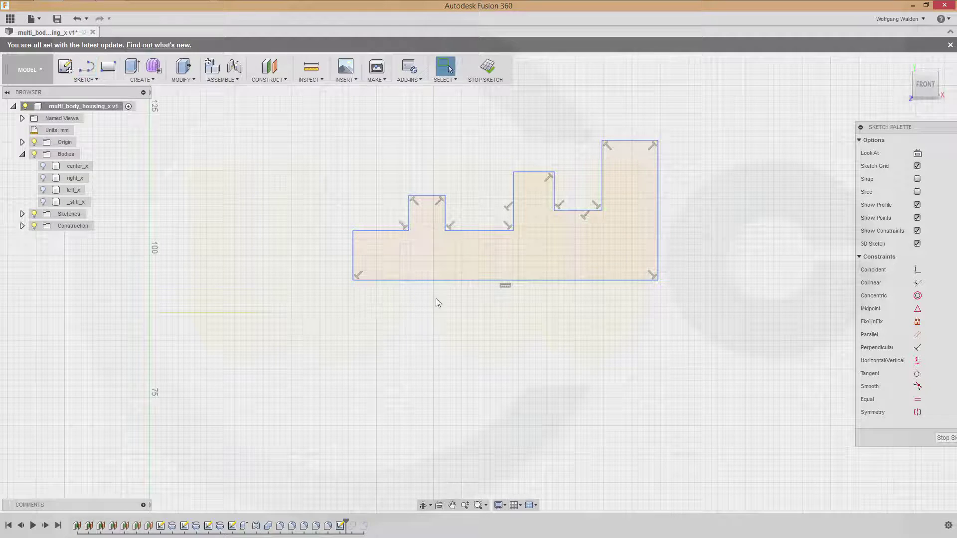
# Project the upper horizontal construction plane and the two vertical construction planes right of the origin into the sketch
pyautogui.scroll(-5, 596, 372)
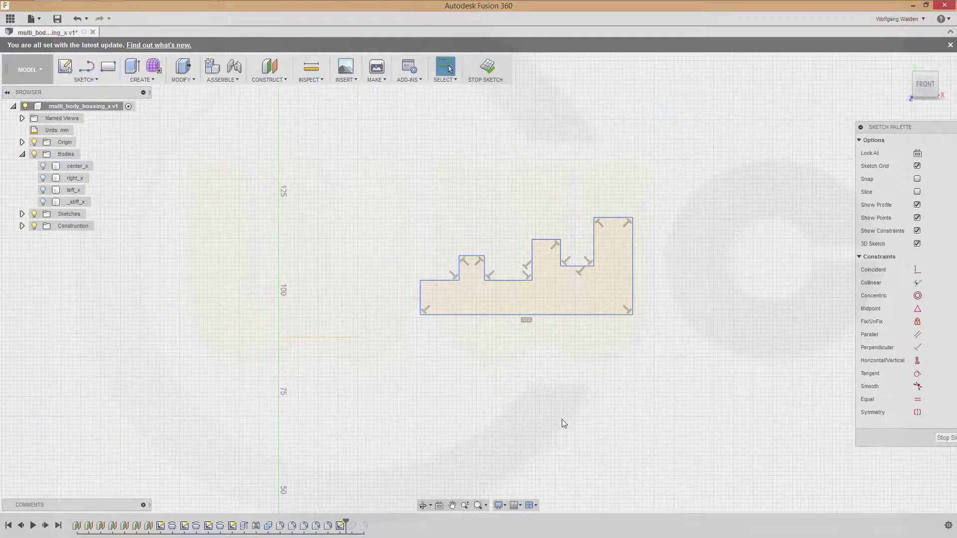
pyautogui.moveTo(573, 419)
pyautogui.keyDown('shift'); pyautogui.mouseDown(button='middle')
pyautogui.moveTo(583, 404)
pyautogui.moveTo(576, 423)
pyautogui.moveTo(574, 401)
pyautogui.moveTo(570, 421)
pyautogui.moveTo(581, 412)
pyautogui.moveTo(598, 278)
pyautogui.moveTo(570, 297)
pyautogui.mouseUp(button='middle'); pyautogui.keyUp('shift')
pyautogui.press('p')
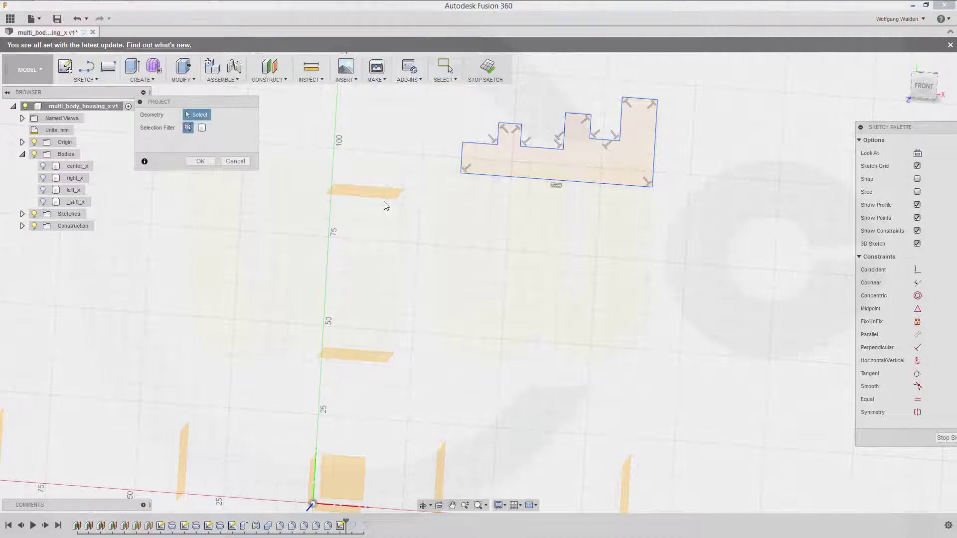
pyautogui.click(377, 188)
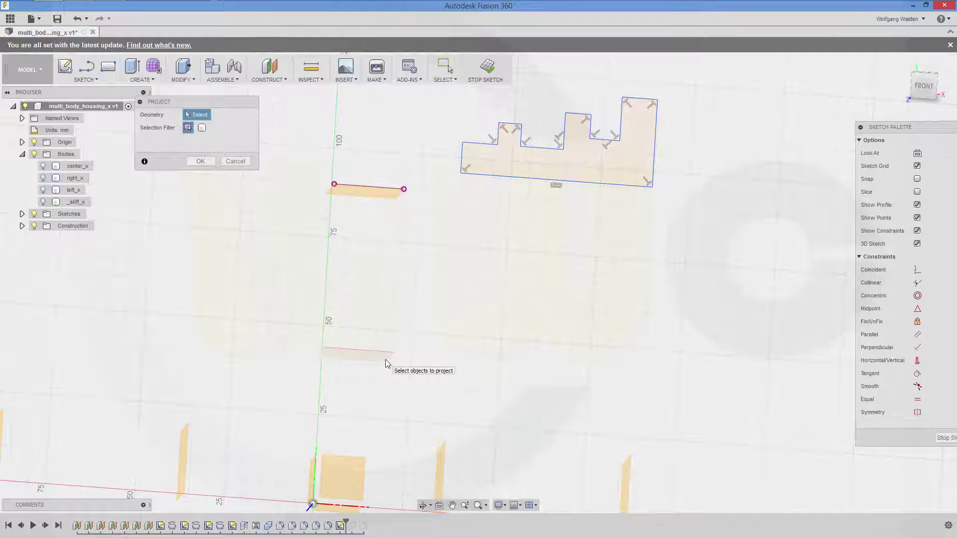
pyautogui.click(442, 448)
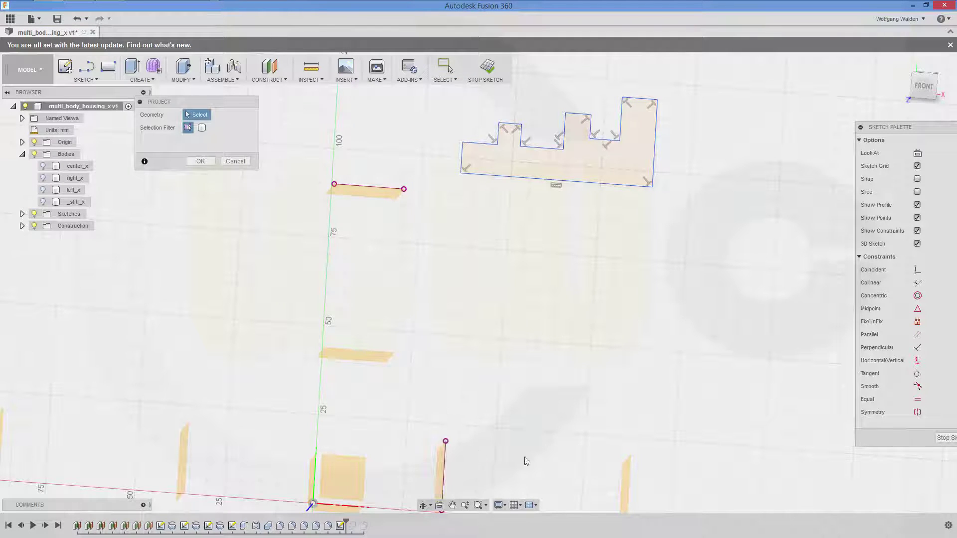
pyautogui.click(625, 478)
pyautogui.press('Return')
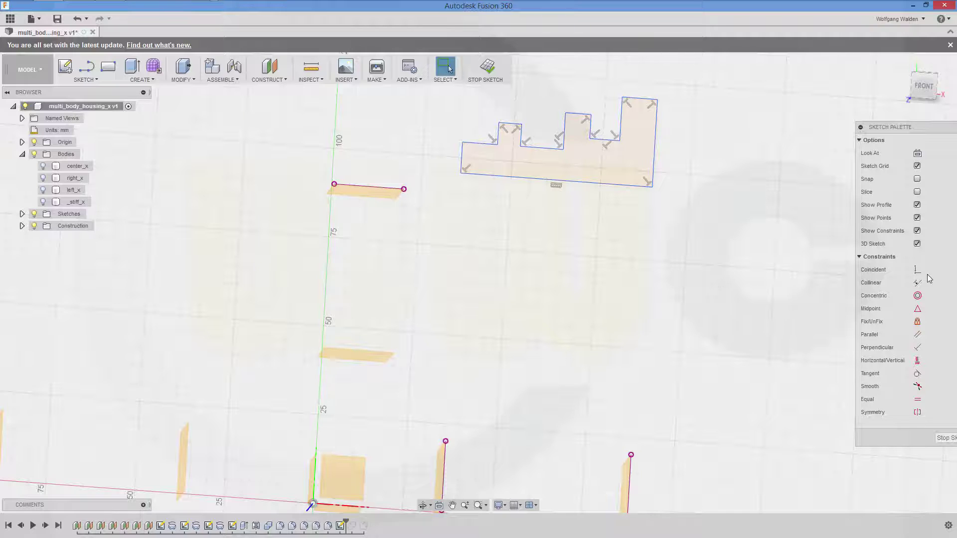
# Make the profile's two outer vertical edges collinear with the two projected vertical construction plane lines
pyautogui.click(918, 282)
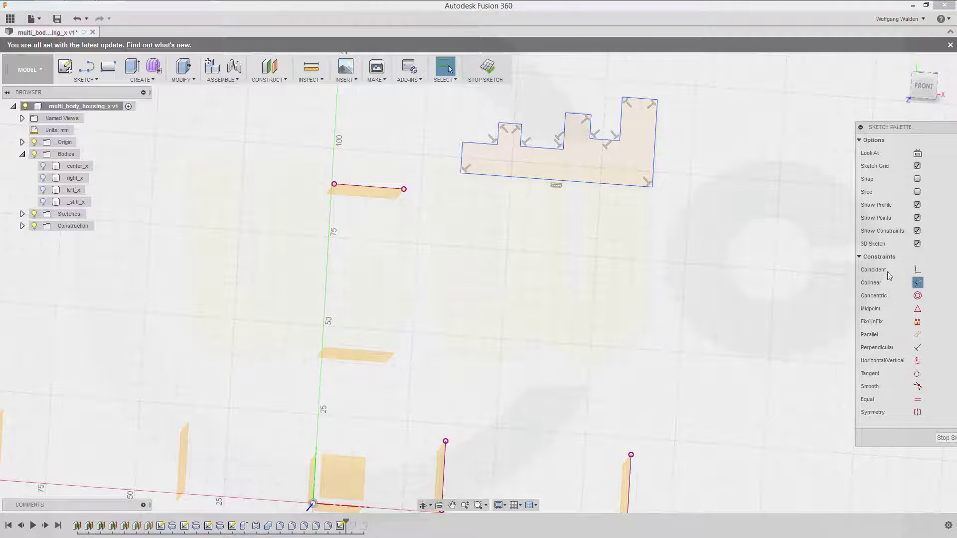
pyautogui.click(463, 159)
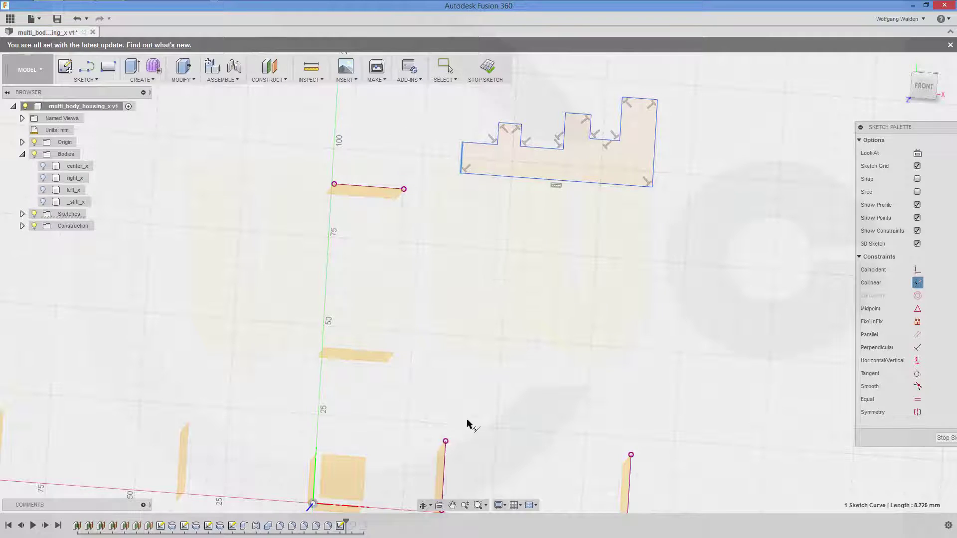
pyautogui.click(446, 451)
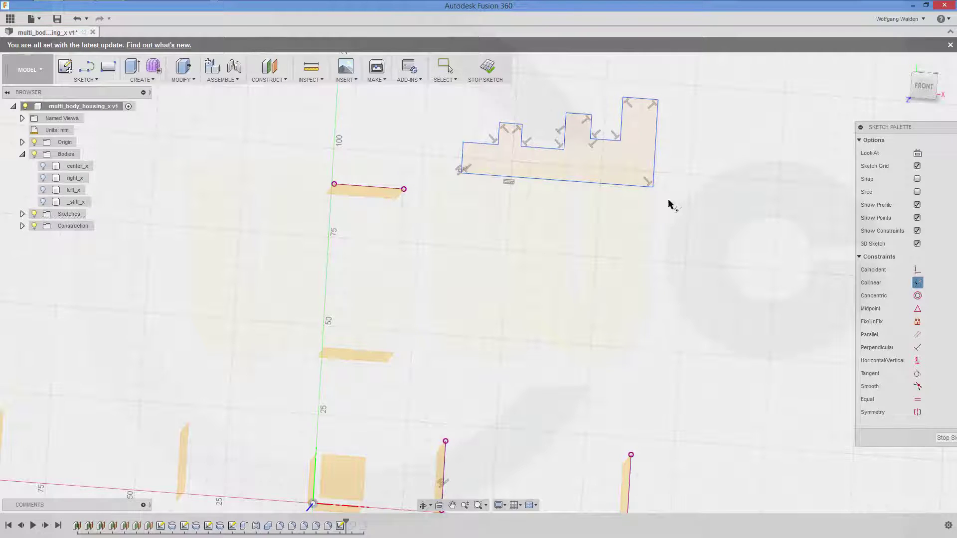
pyautogui.click(656, 156)
pyautogui.click(629, 461)
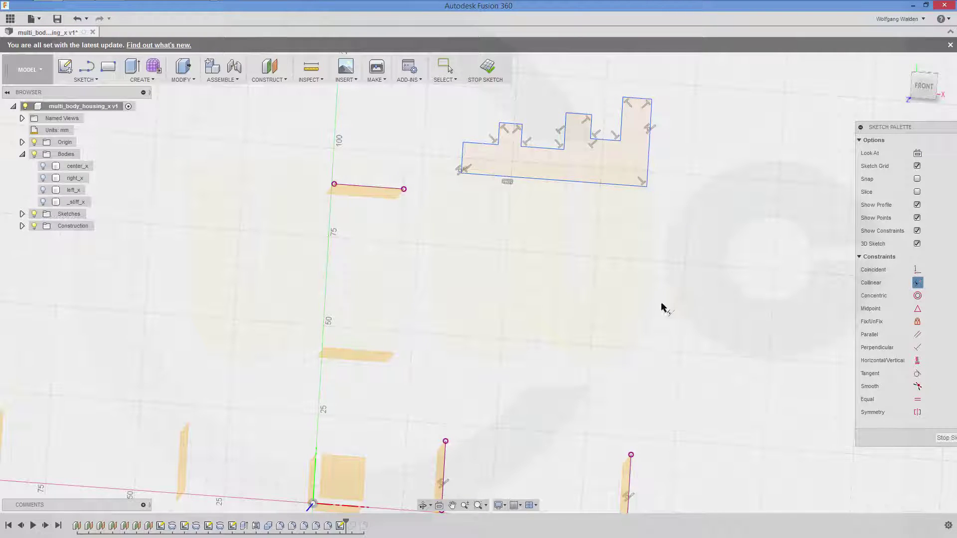
# Make the profile's baseline collinear with the projected horizontal plane line and face the sketch straight from the front
pyautogui.click(377, 188)
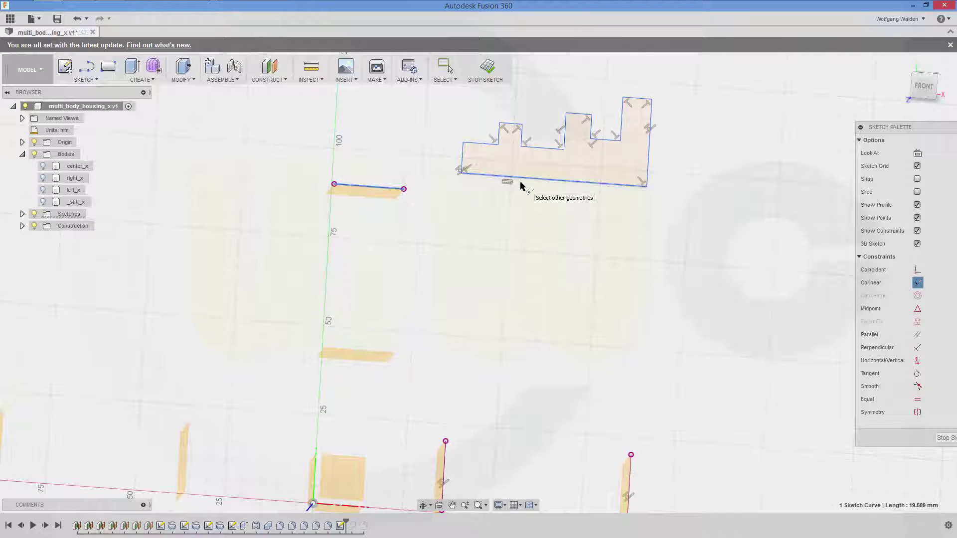
pyautogui.click(523, 177)
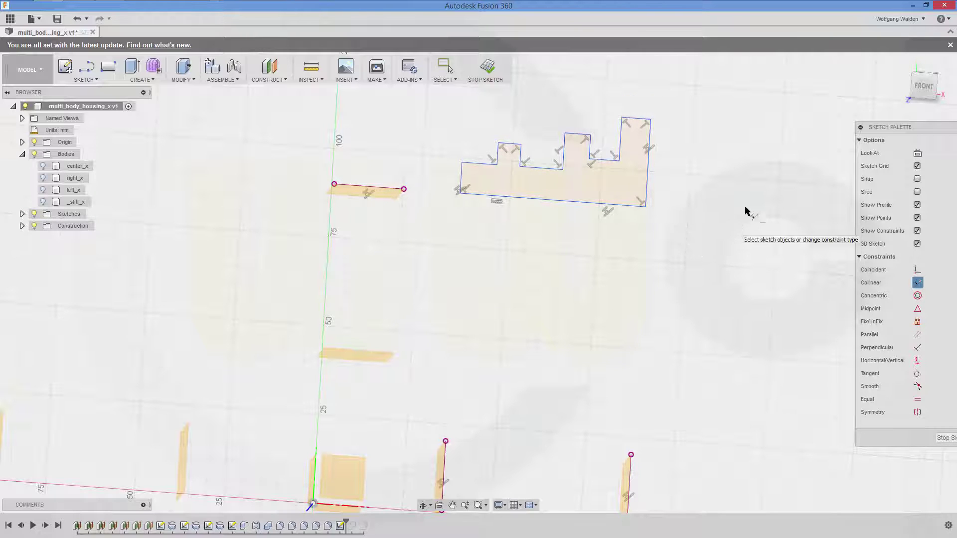
pyautogui.click(925, 88)
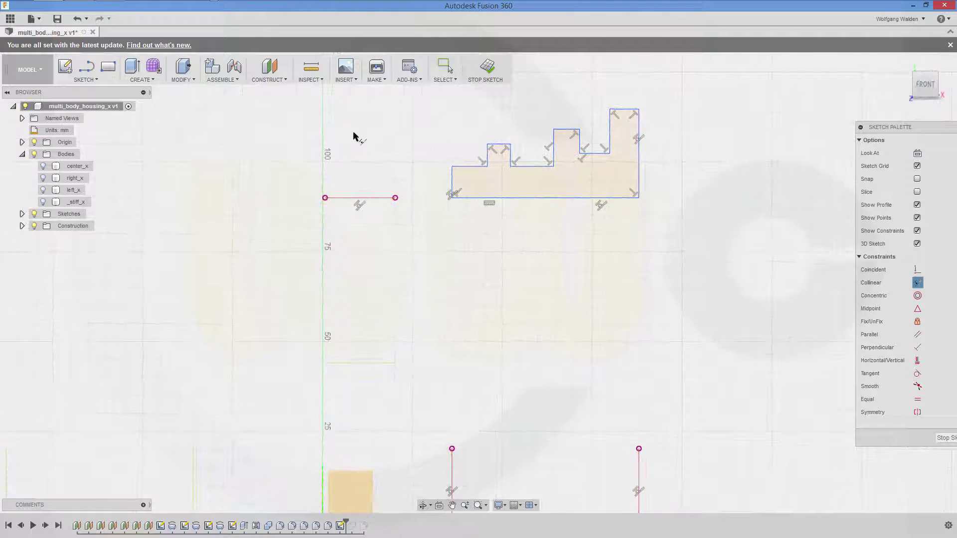
pyautogui.press('Escape')
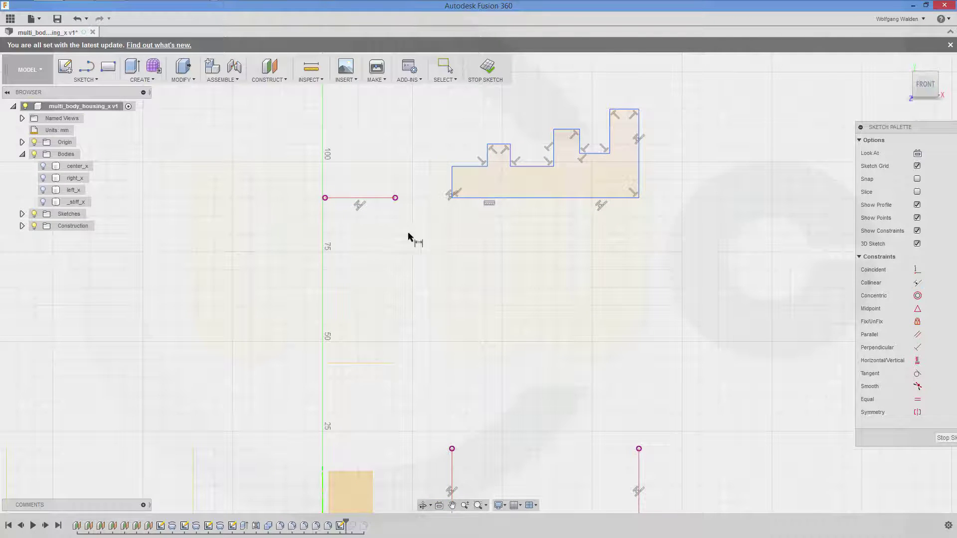
# Dimension the tall right block's top edge at 28 mm above the baseline
pyautogui.click(623, 198)
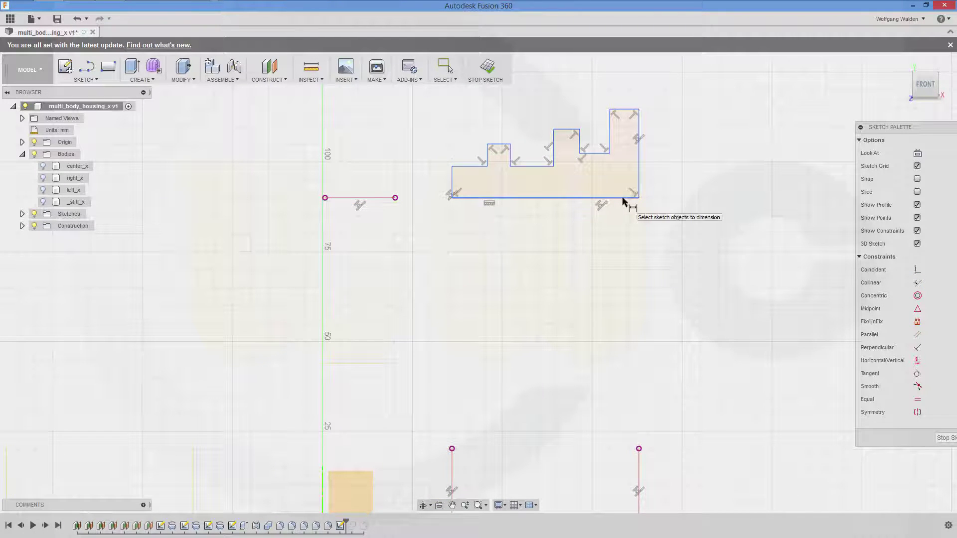
pyautogui.click(638, 122)
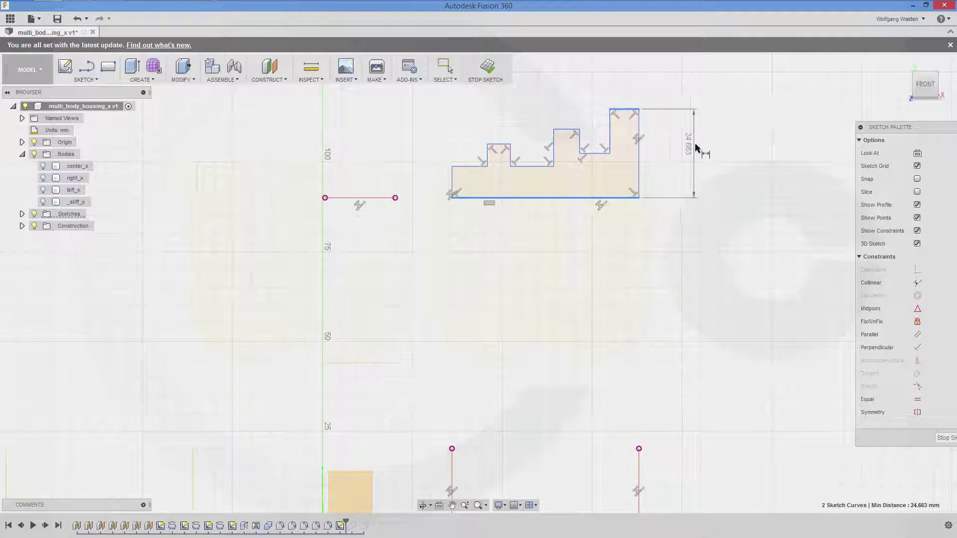
pyautogui.click(698, 147)
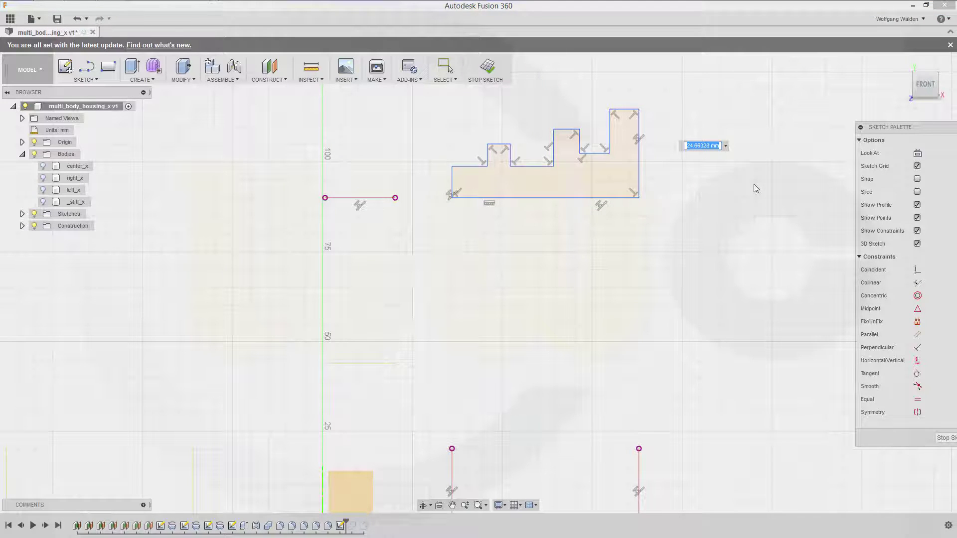
pyautogui.write('28')
pyautogui.press('Return')
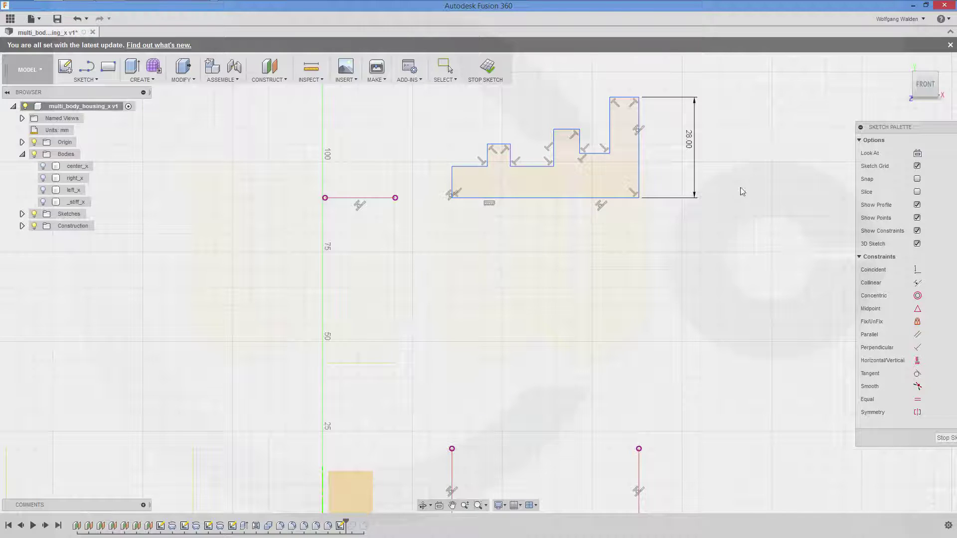
# Dimension the floor of the notch beside the tall block at 22 mm above the baseline
pyautogui.click(600, 154)
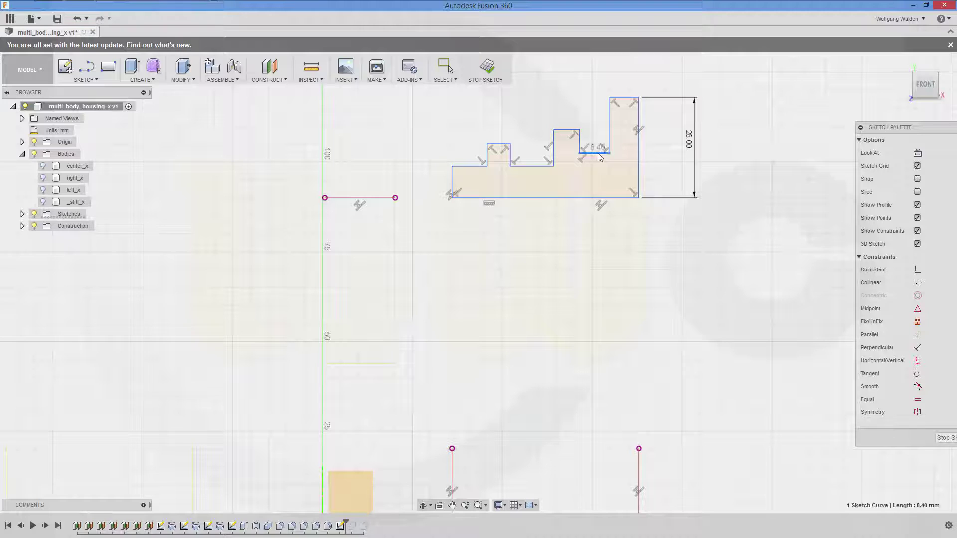
pyautogui.keyDown('ctrl'); pyautogui.click(602, 198); pyautogui.keyUp('ctrl')
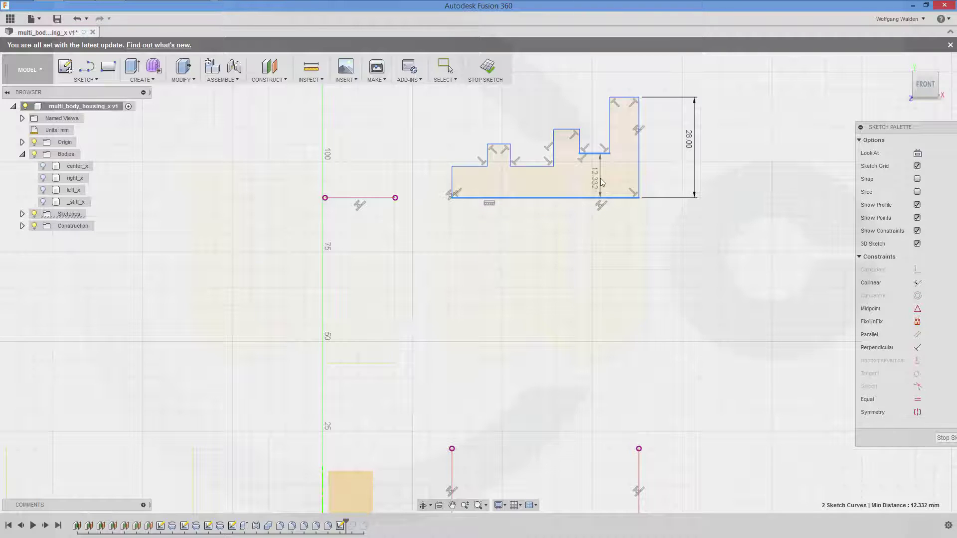
pyautogui.click(600, 178)
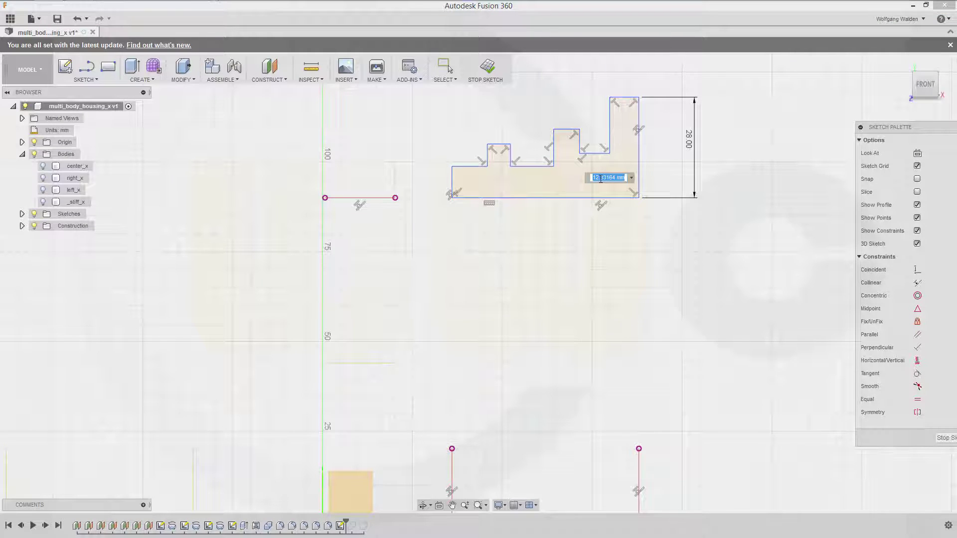
pyautogui.write('22')
pyautogui.press('Return')
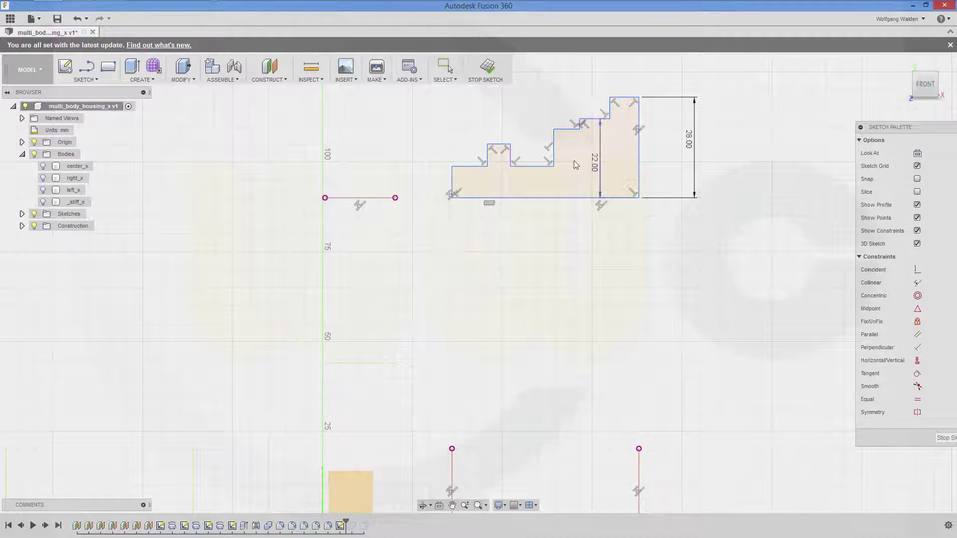
# Dimension the middle block's top edge at 26 mm above the baseline
pyautogui.click(565, 129)
pyautogui.click(573, 198)
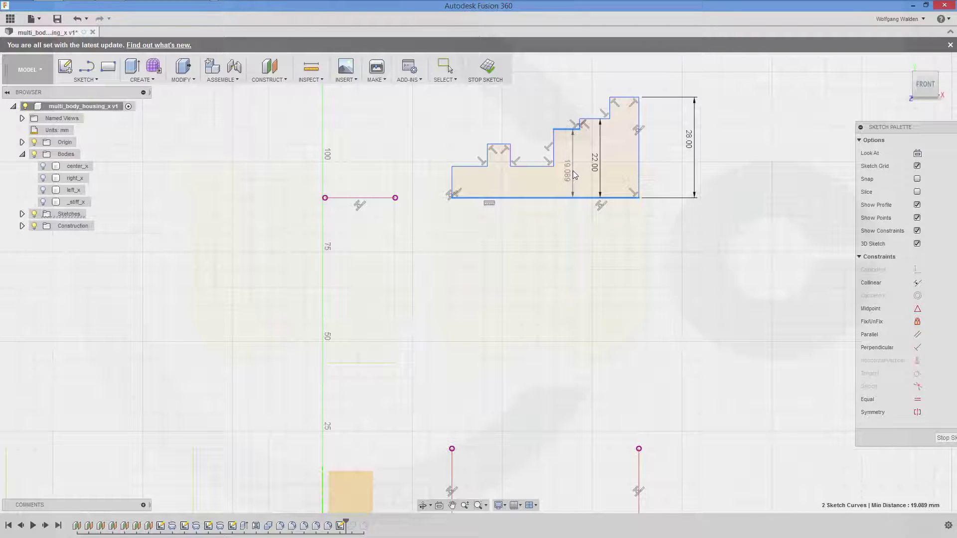
pyautogui.click(574, 175)
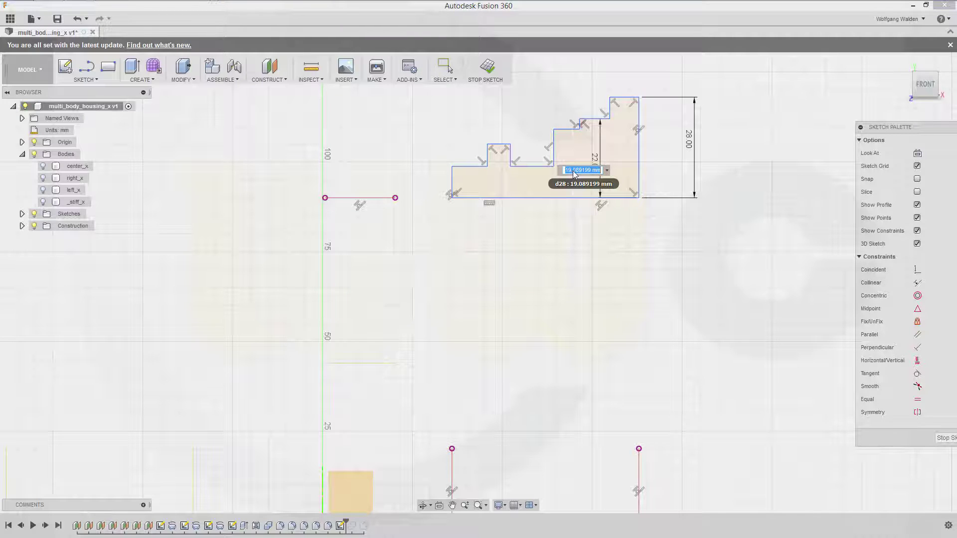
pyautogui.write('26')
pyautogui.press('Return')
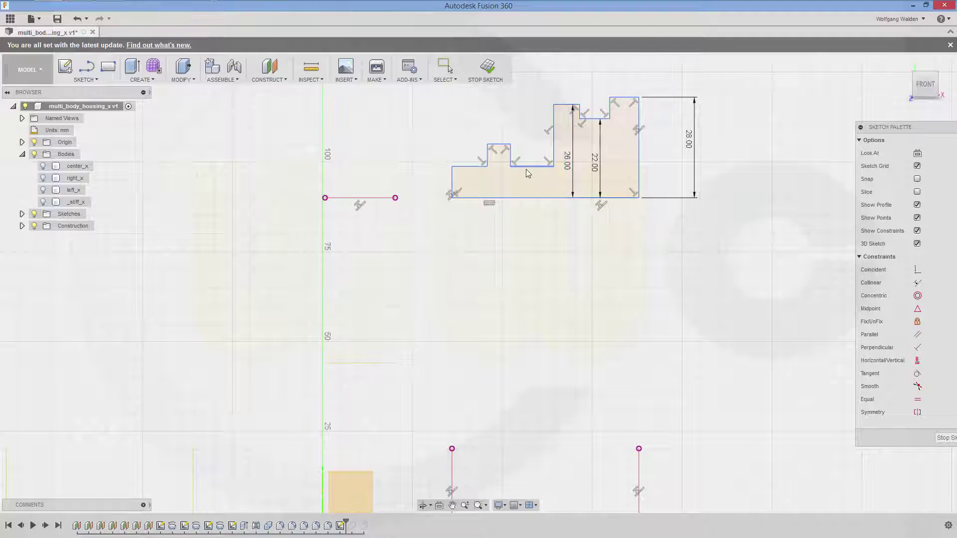
pyautogui.press('Escape')
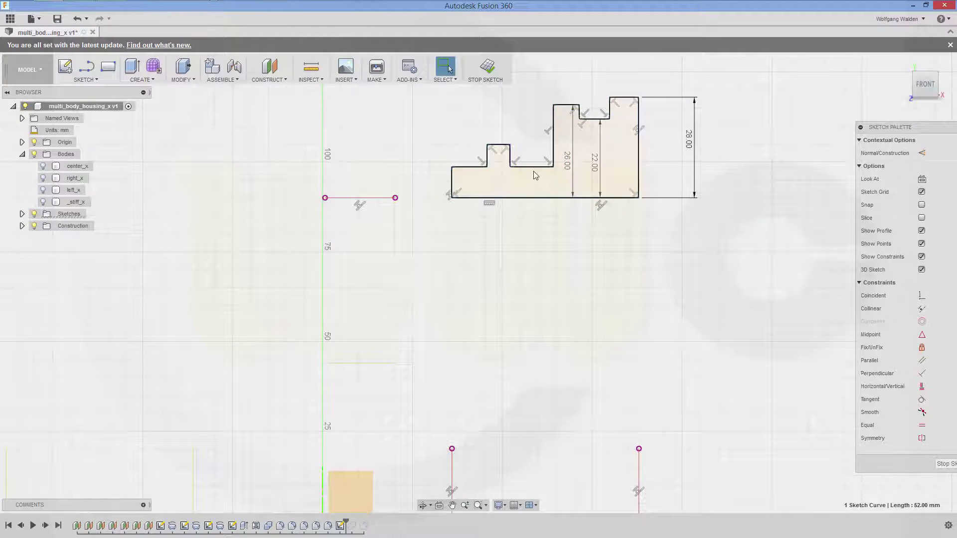
# Dimension the floor of the wide notch left of the middle block at 10 mm above the baseline
pyautogui.click(531, 166)
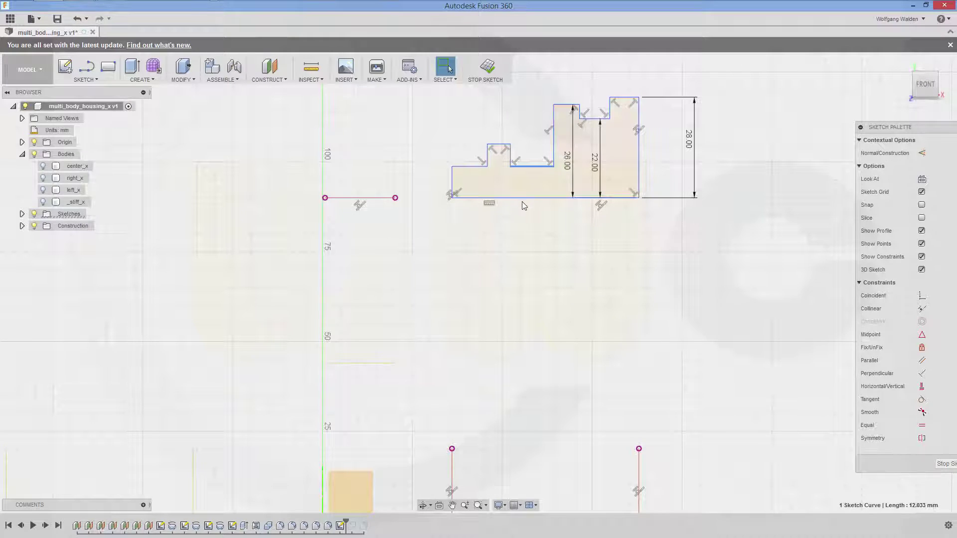
pyautogui.press('d')
pyautogui.click(532, 198)
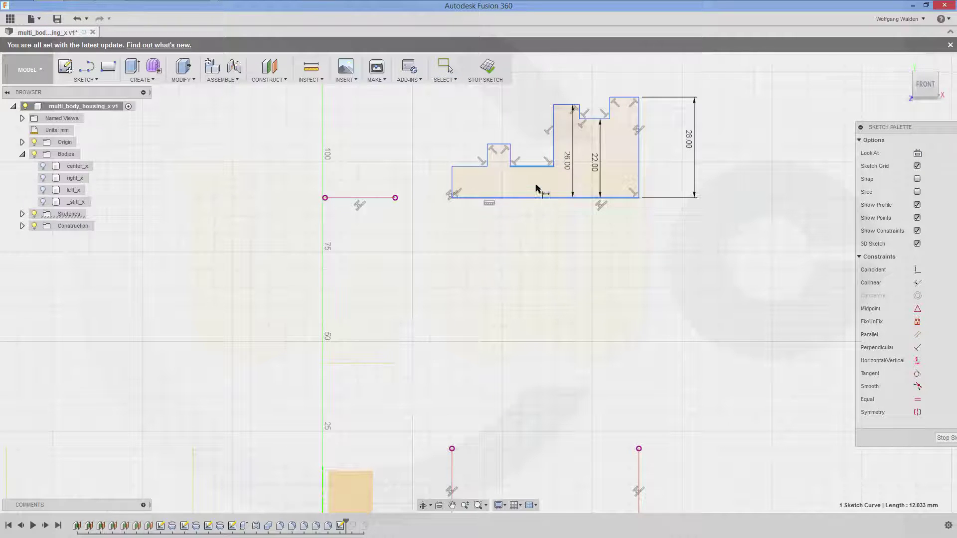
pyautogui.click(538, 186)
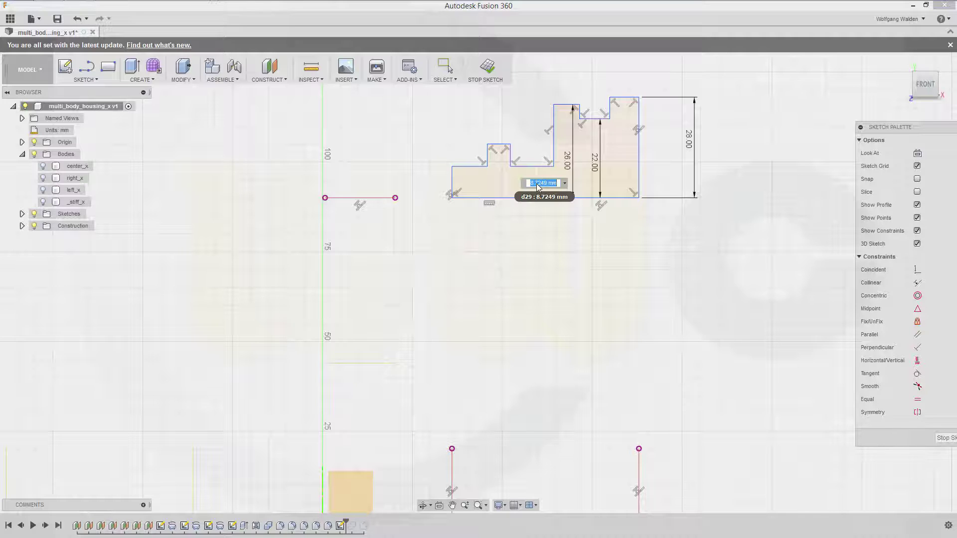
pyautogui.write('10')
pyautogui.press('Return')
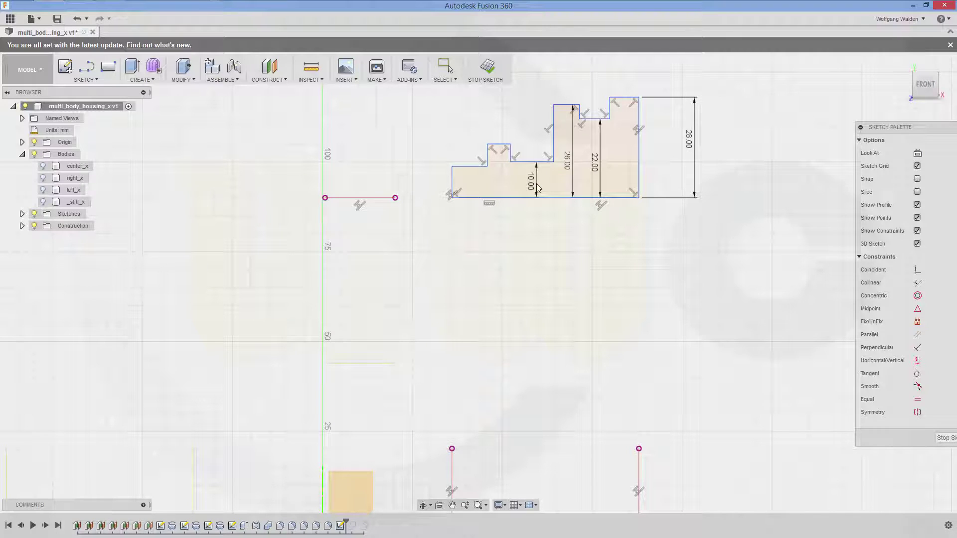
# Dimension the low ledge at the profile's left end at 10 mm above the baseline
pyautogui.click(466, 167)
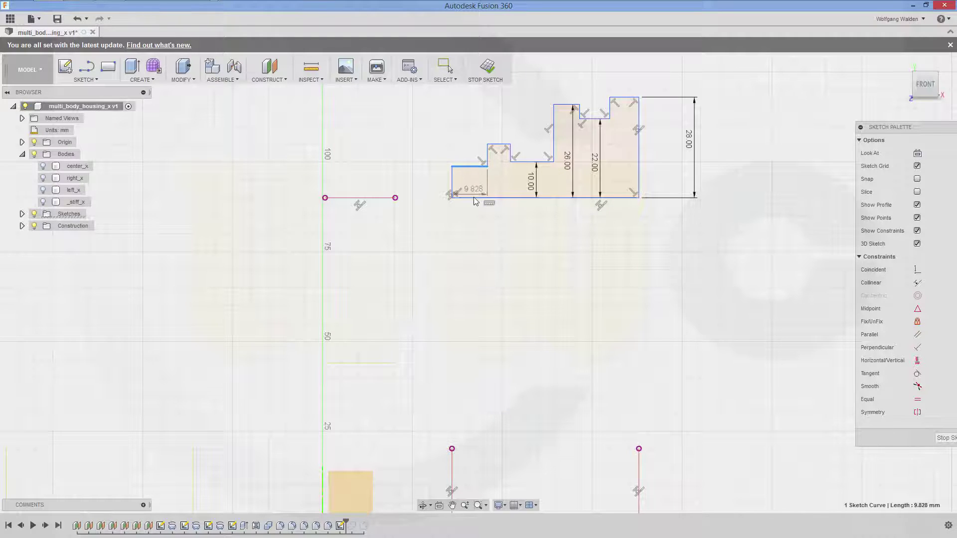
pyautogui.click(476, 198)
pyautogui.click(477, 183)
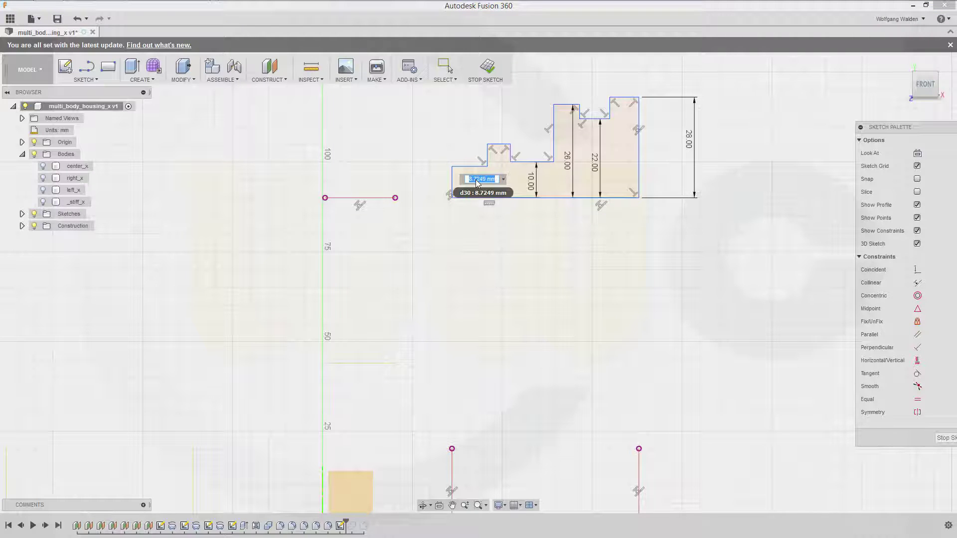
pyautogui.write('10')
pyautogui.press('Return')
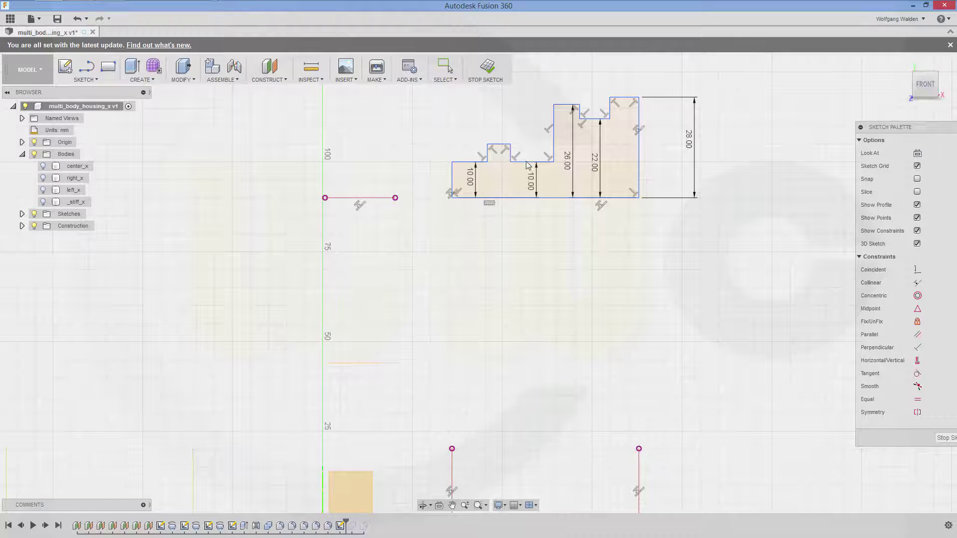
# Dimension the middle block's width at 8 mm
pyautogui.click(554, 118)
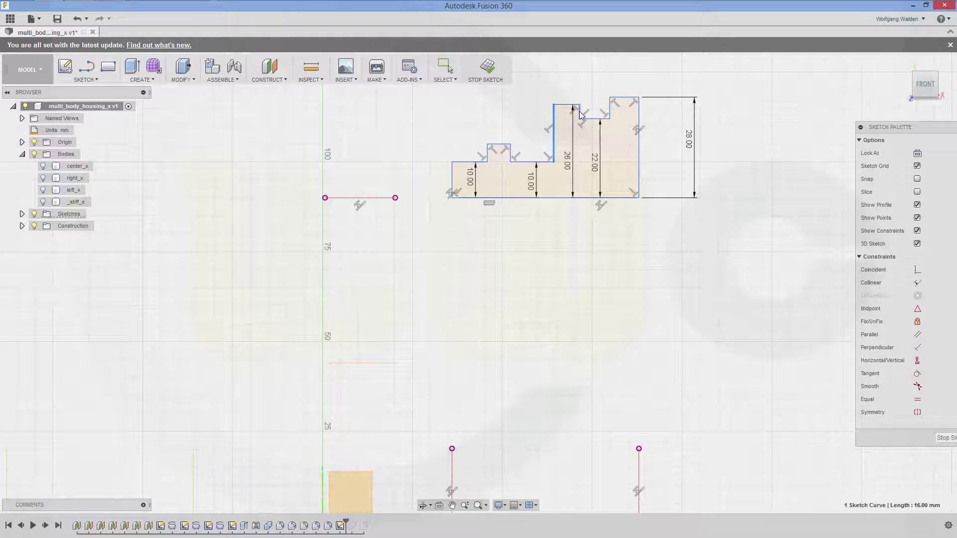
pyautogui.press('d')
pyautogui.click(568, 105)
pyautogui.click(567, 87)
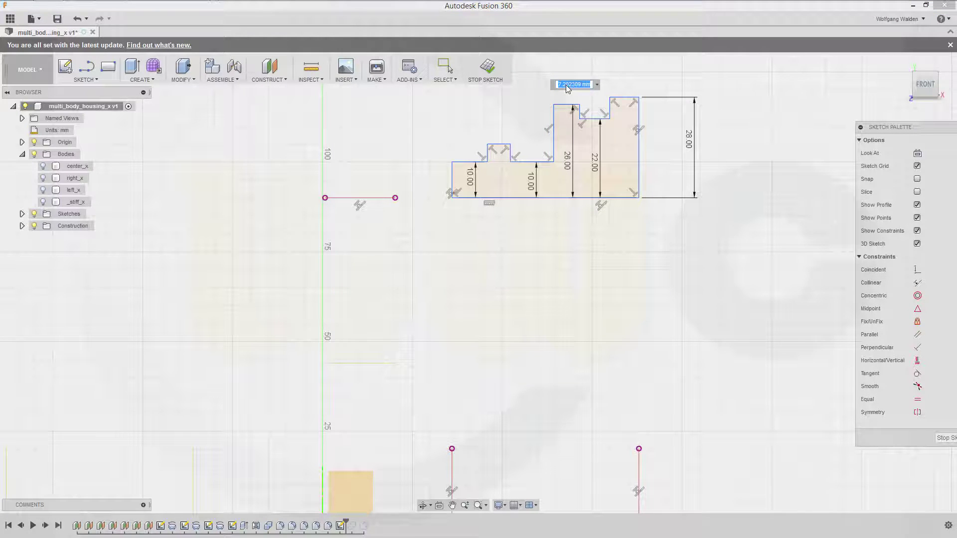
pyautogui.write('8')
pyautogui.press('Return')
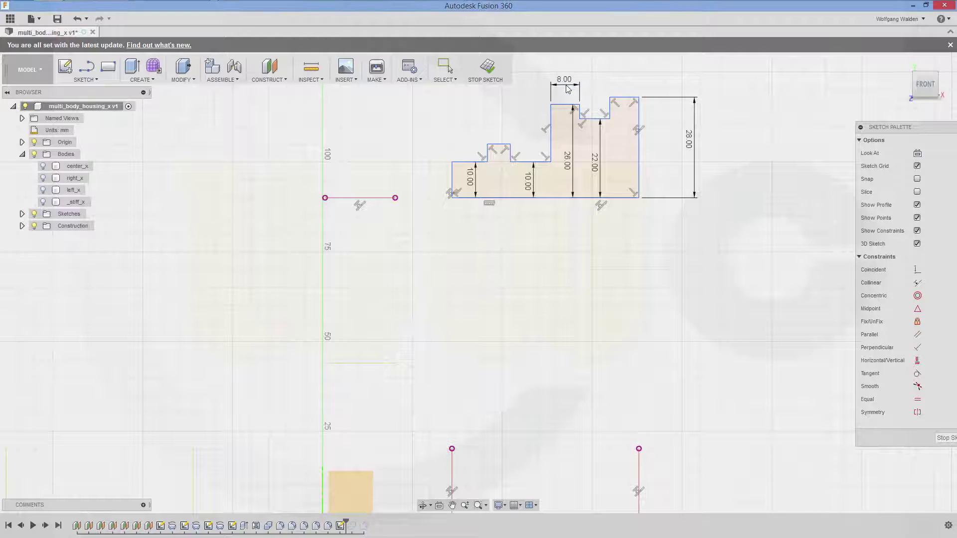
# Dimension the tall right block's width at 15 mm
pyautogui.click(611, 114)
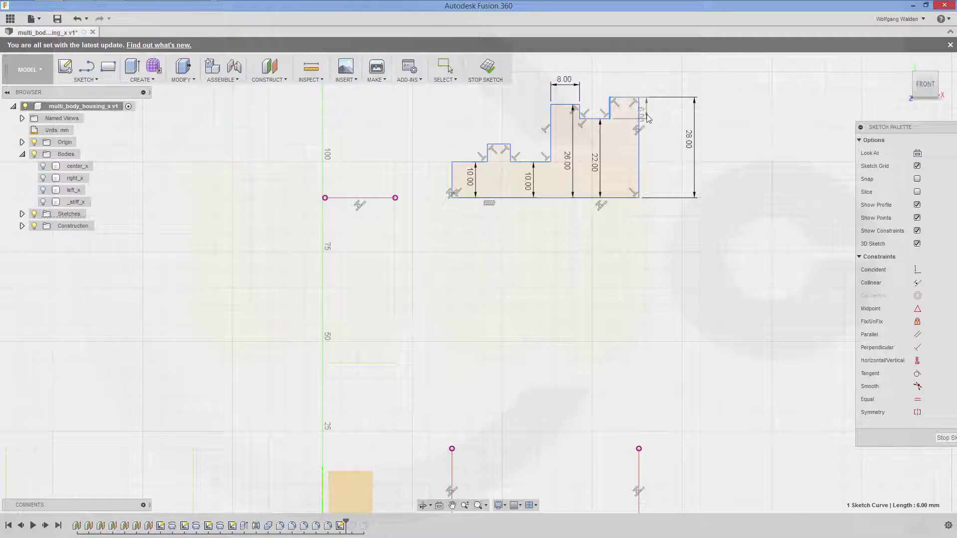
pyautogui.press('d')
pyautogui.click(627, 98)
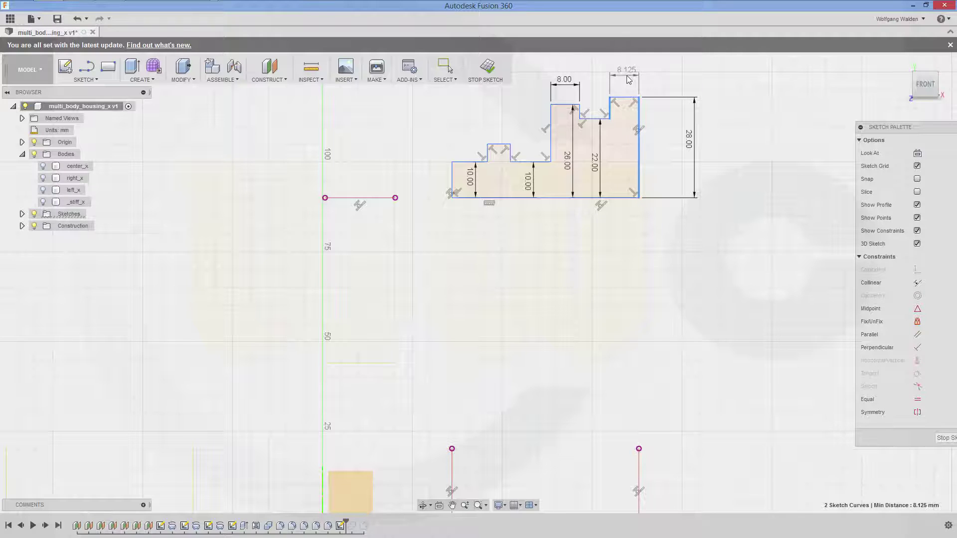
pyautogui.click(622, 87)
pyautogui.write('15')
pyautogui.press('Return')
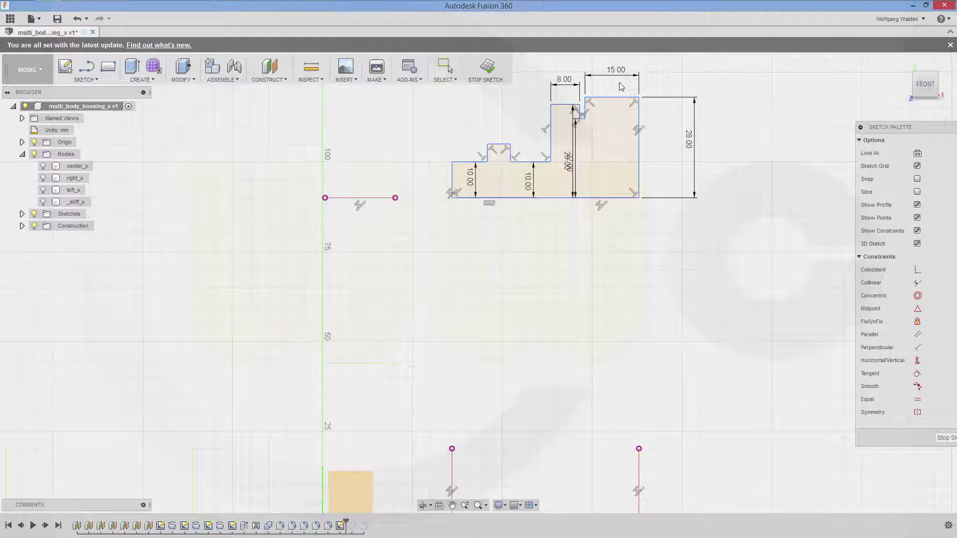
# Dimension the narrow notch between the middle block and the tall right block at 10 mm wide
pyautogui.click(580, 112)
pyautogui.click(585, 110)
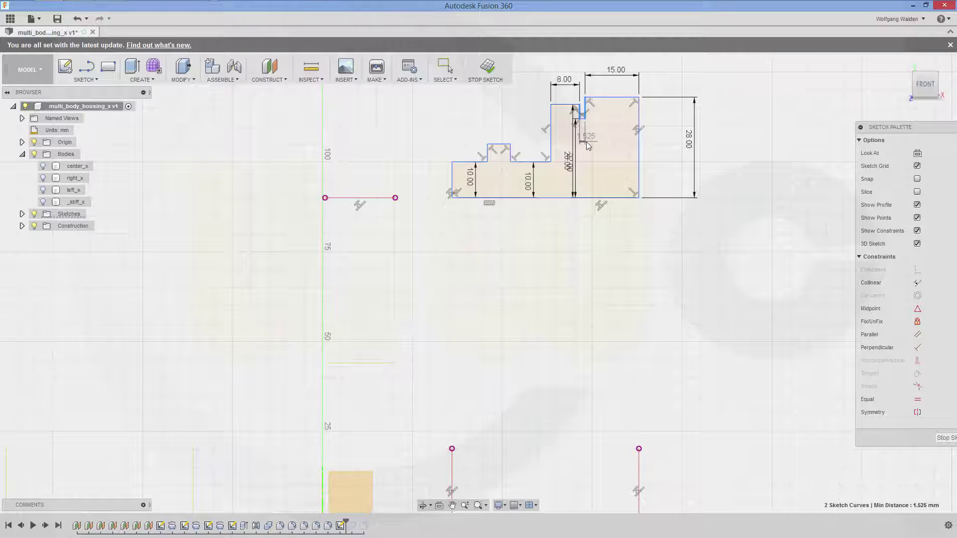
pyautogui.click(586, 142)
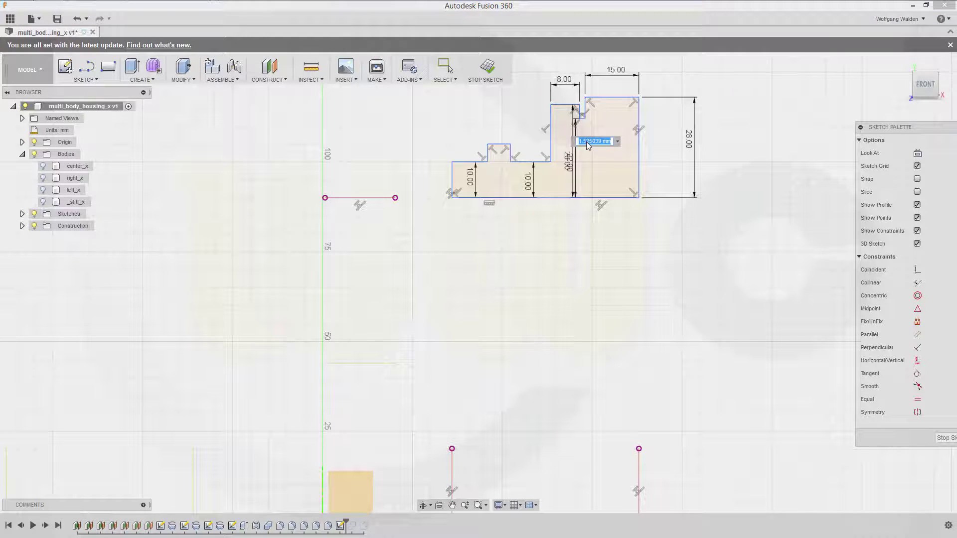
pyautogui.write('10')
pyautogui.press('Return')
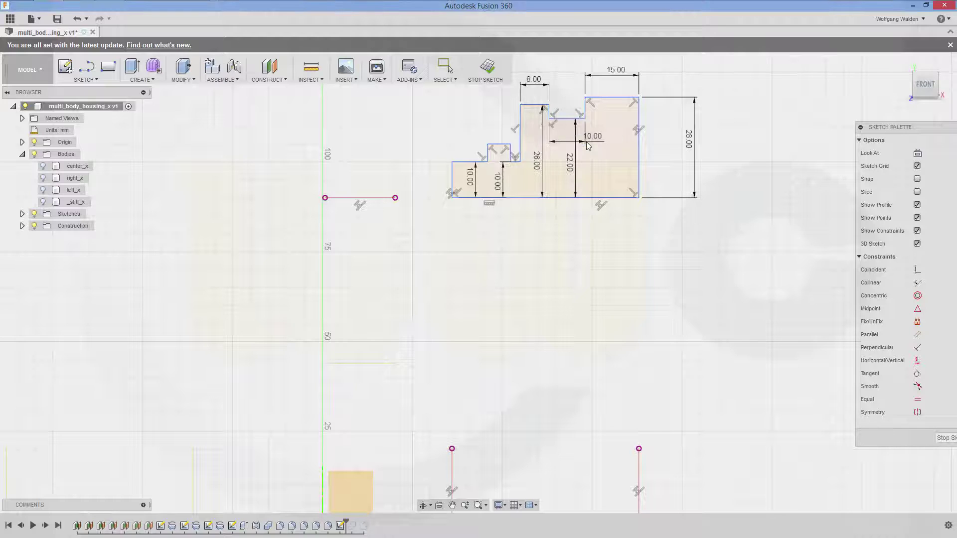
# Dimension the horizontal length of the low ledge at the profile's left end at 8 mm
pyautogui.click(452, 180)
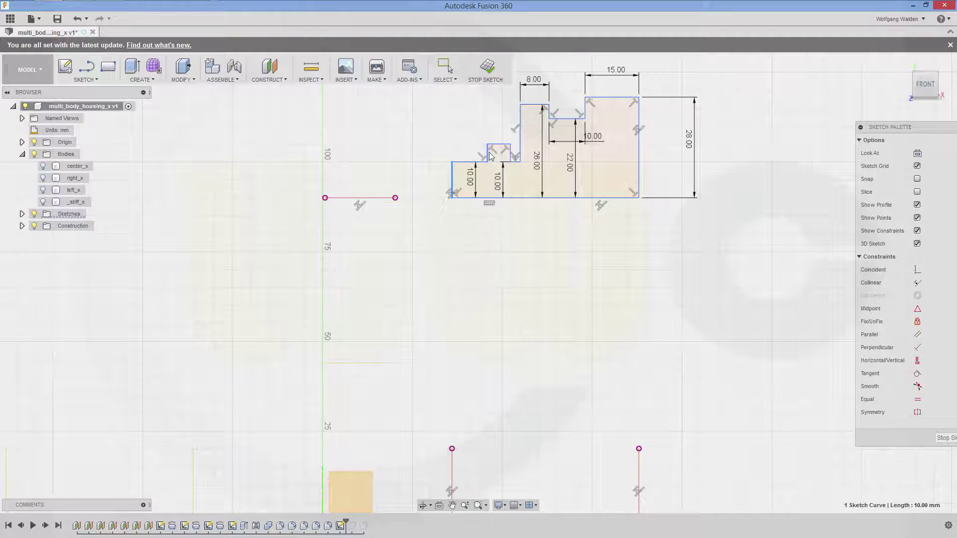
pyautogui.click(487, 156)
pyautogui.click(467, 115)
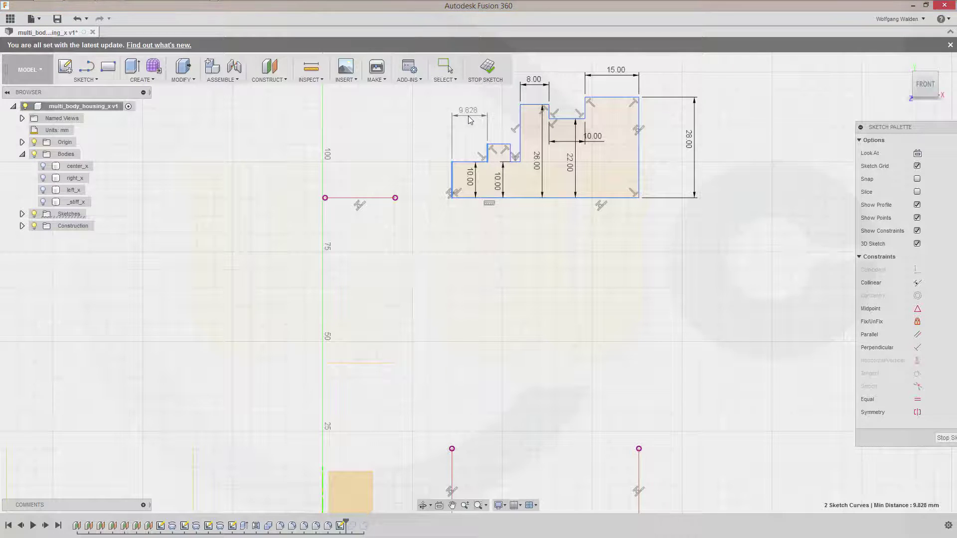
pyautogui.write('8')
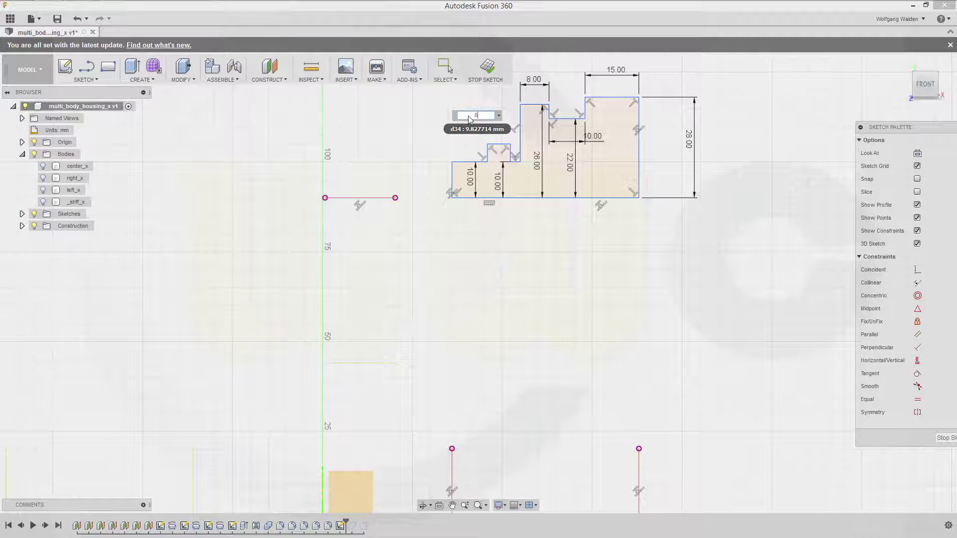
pyautogui.press('Return')
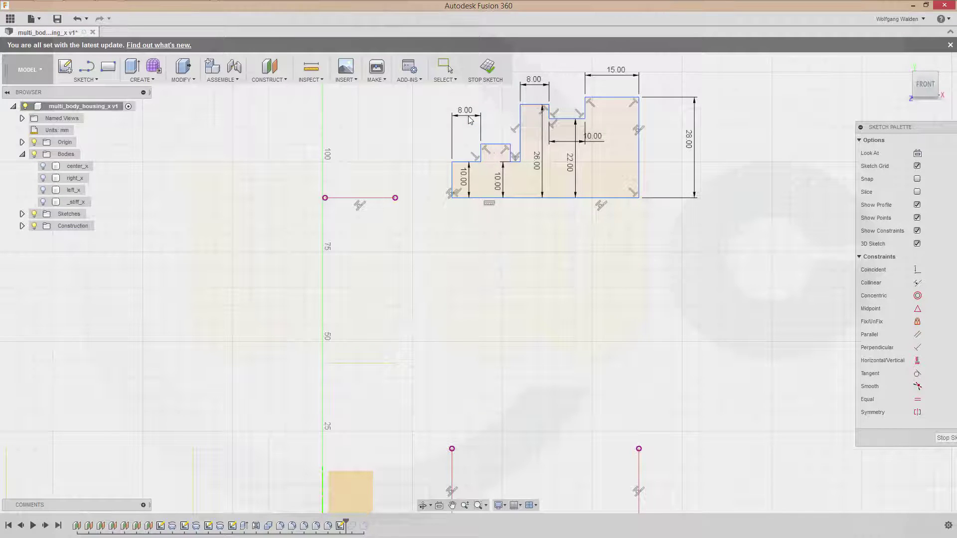
# Dimension the width of the small raised block beside the left ledge at 8 mm
pyautogui.click(515, 155)
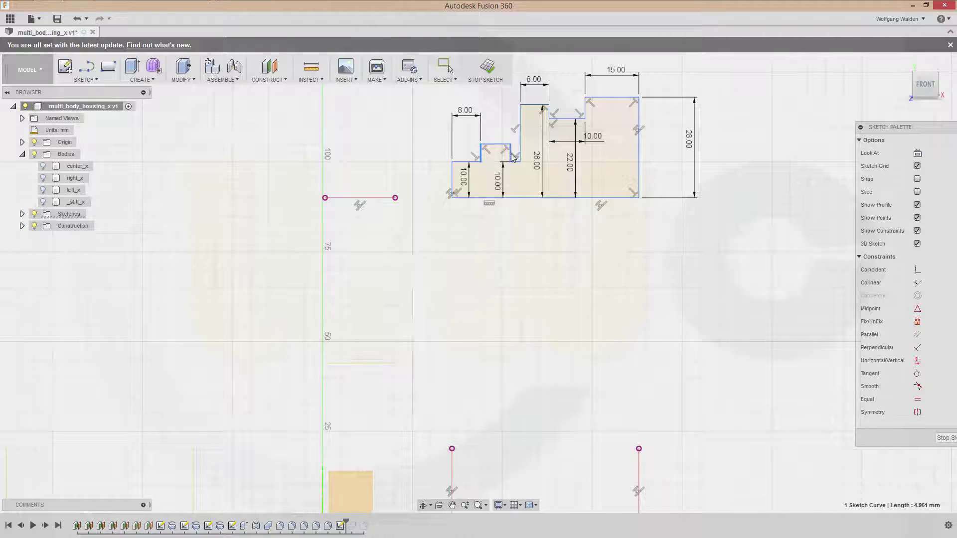
pyautogui.press('Escape')
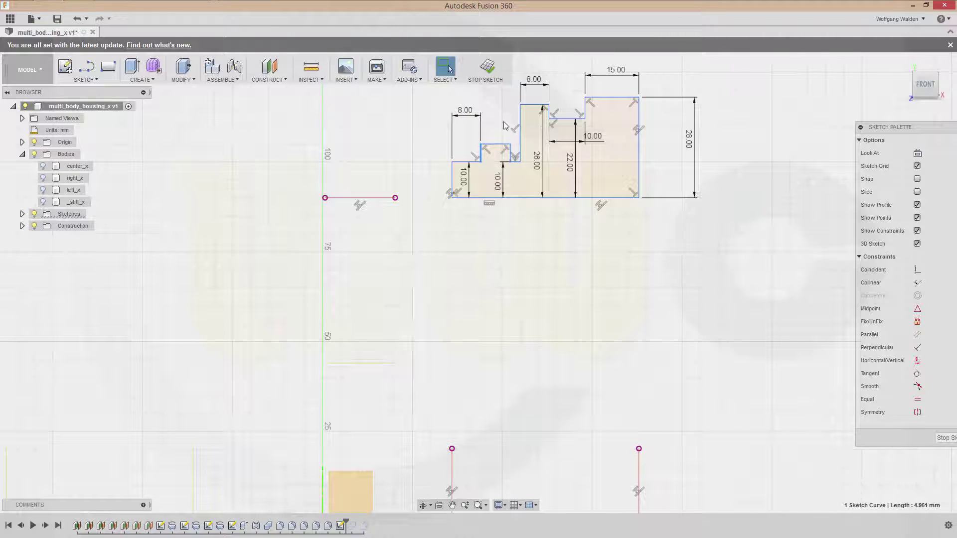
pyautogui.click(512, 155)
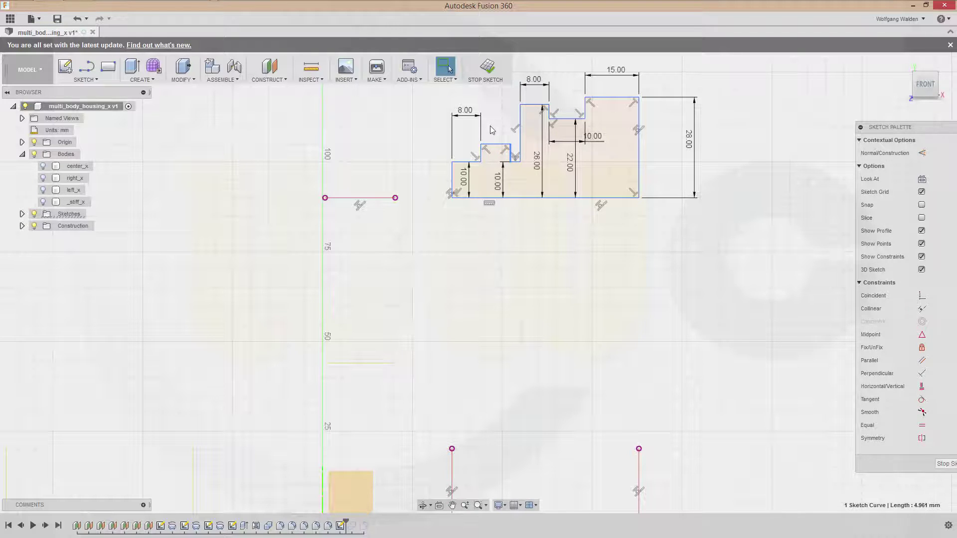
pyautogui.press('d')
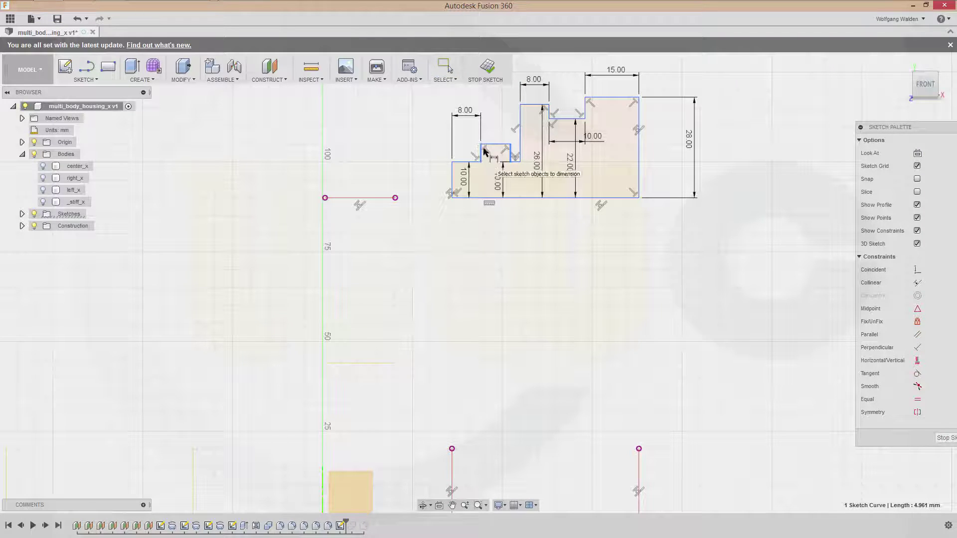
pyautogui.click(496, 145)
pyautogui.click(491, 115)
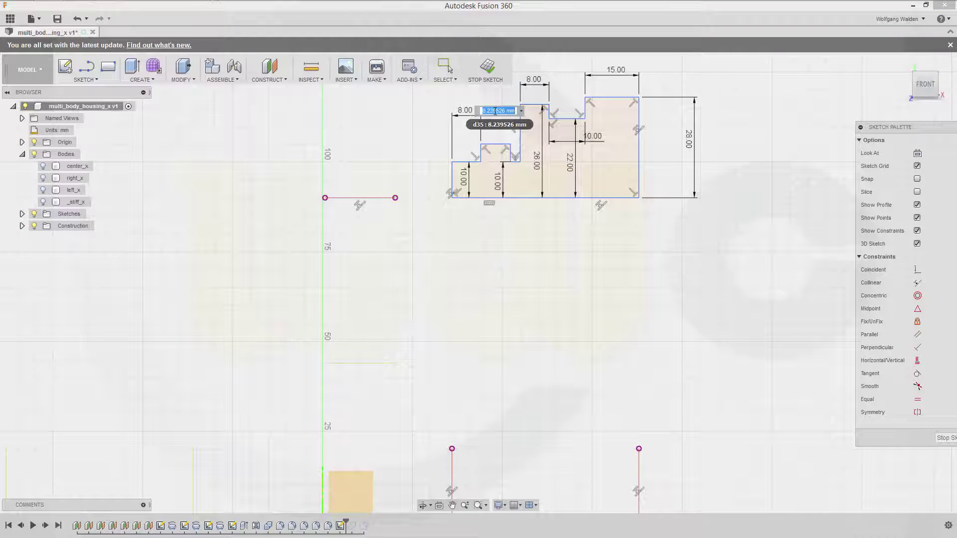
pyautogui.write('8')
pyautogui.press('Return')
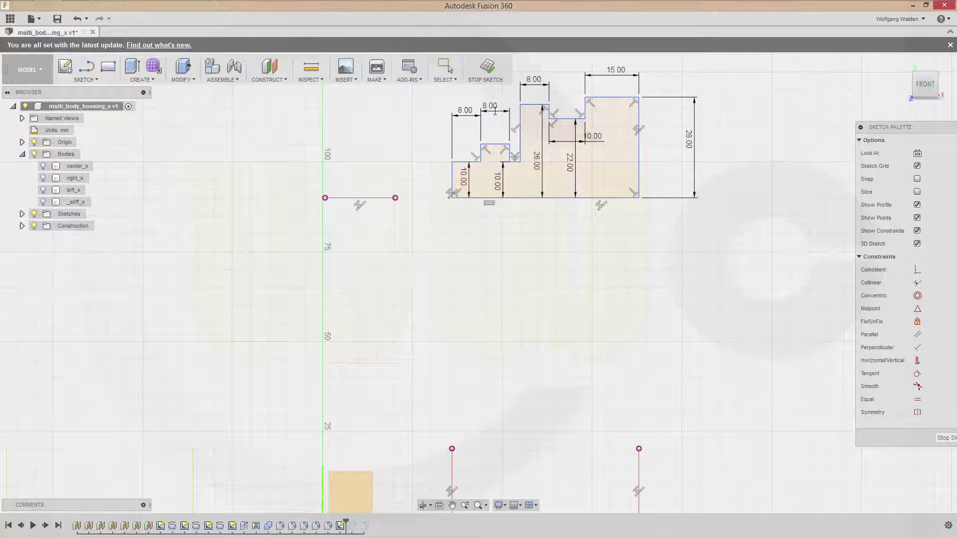
# Set the left ledge's horizontal length to 4 mm
pyautogui.click(468, 114)
pyautogui.doubleClick(469, 114)
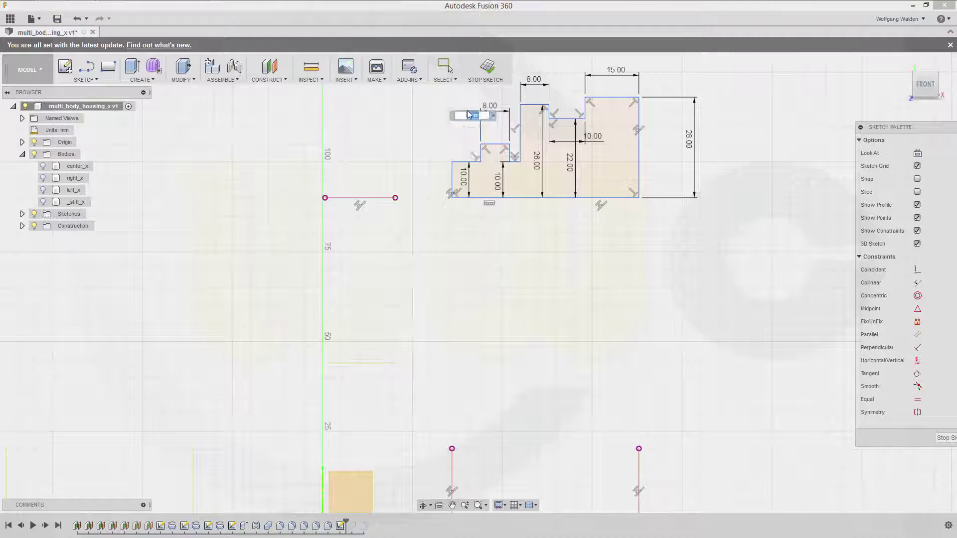
pyautogui.click(468, 115)
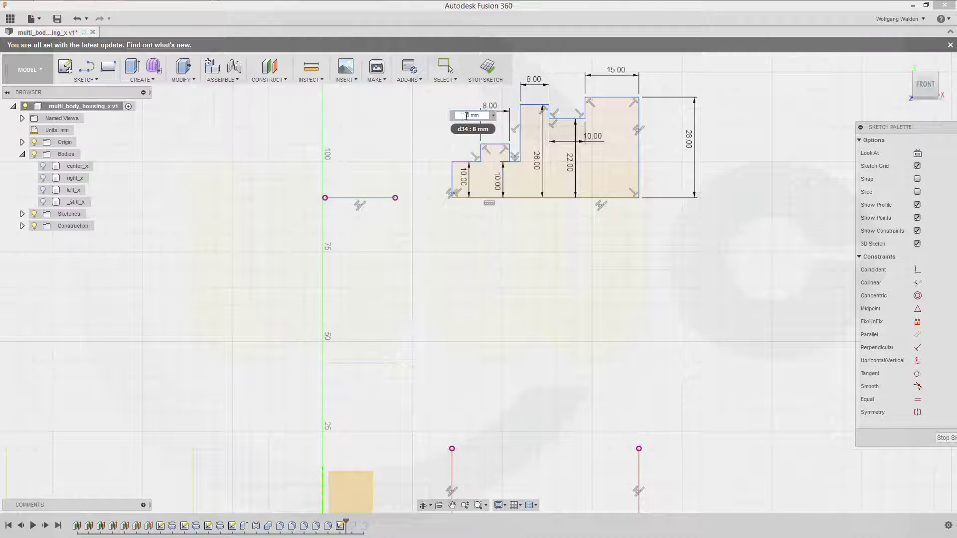
pyautogui.moveTo(467, 115); pyautogui.dragTo(522, 116)
pyautogui.write('4')
pyautogui.press('Return')
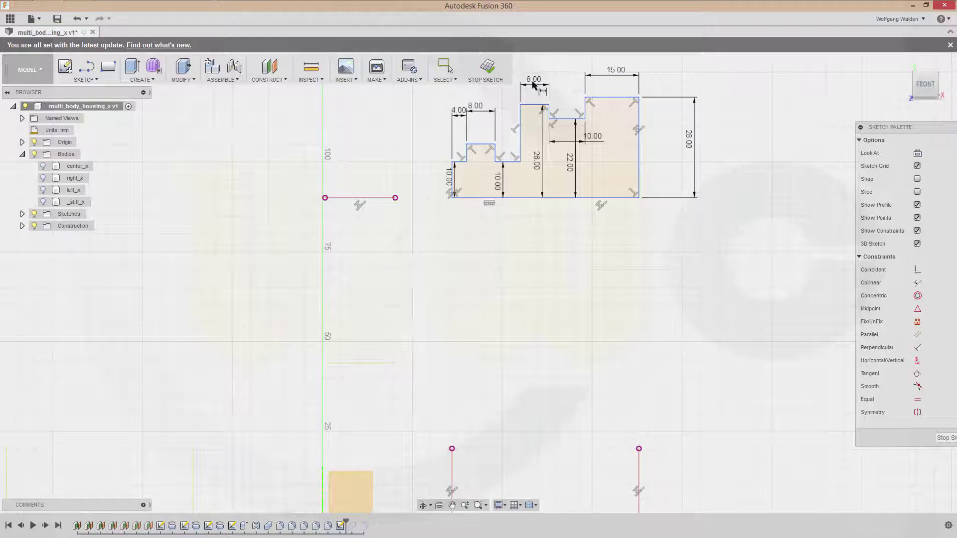
# Finish the sketch and revolve the stepped profile 360 degrees about its baseline as a new body
pyautogui.click(487, 67)
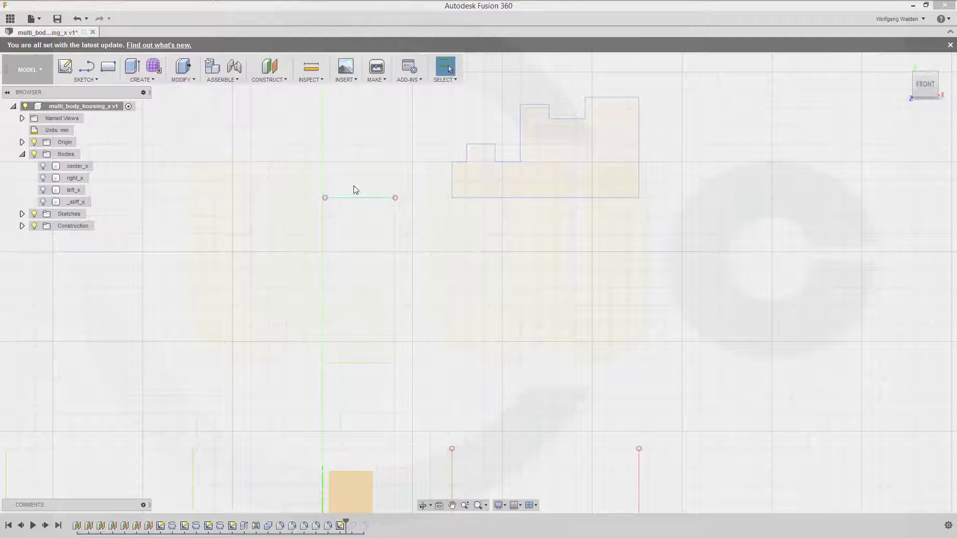
pyautogui.click(156, 80)
pyautogui.click(143, 114)
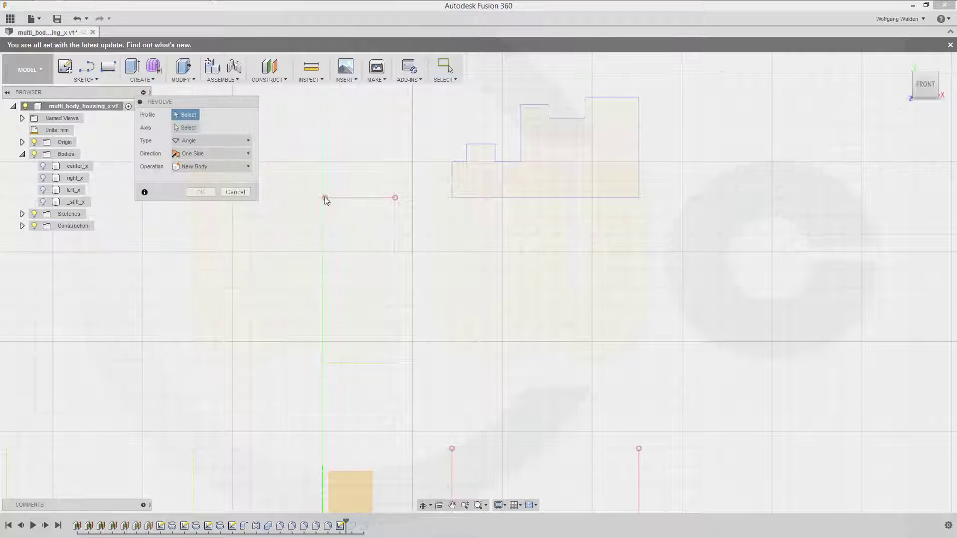
pyautogui.click(533, 179)
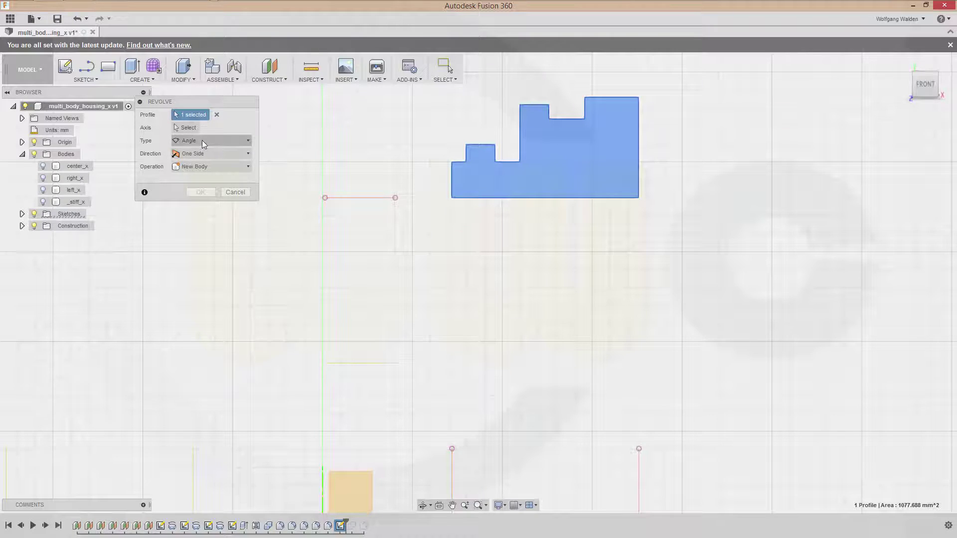
pyautogui.click(189, 129)
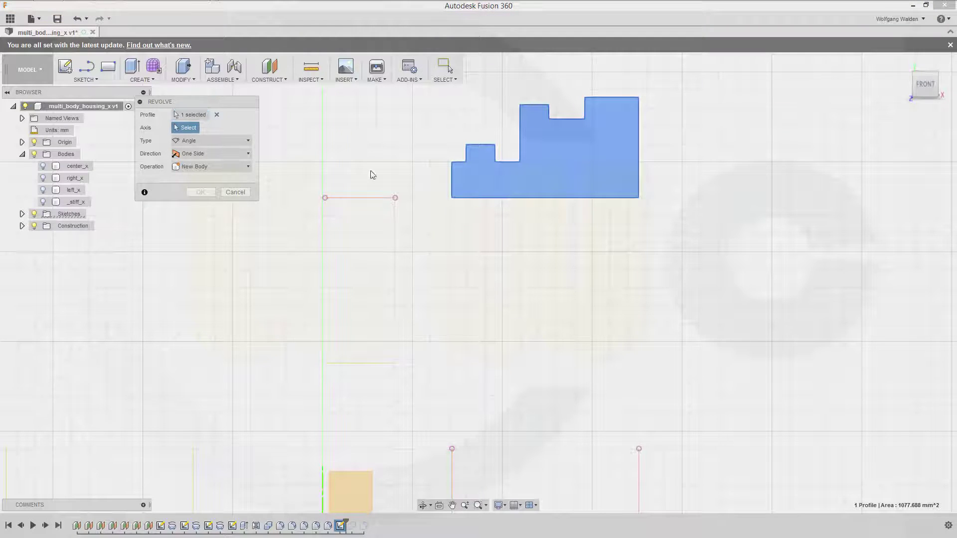
pyautogui.click(489, 197)
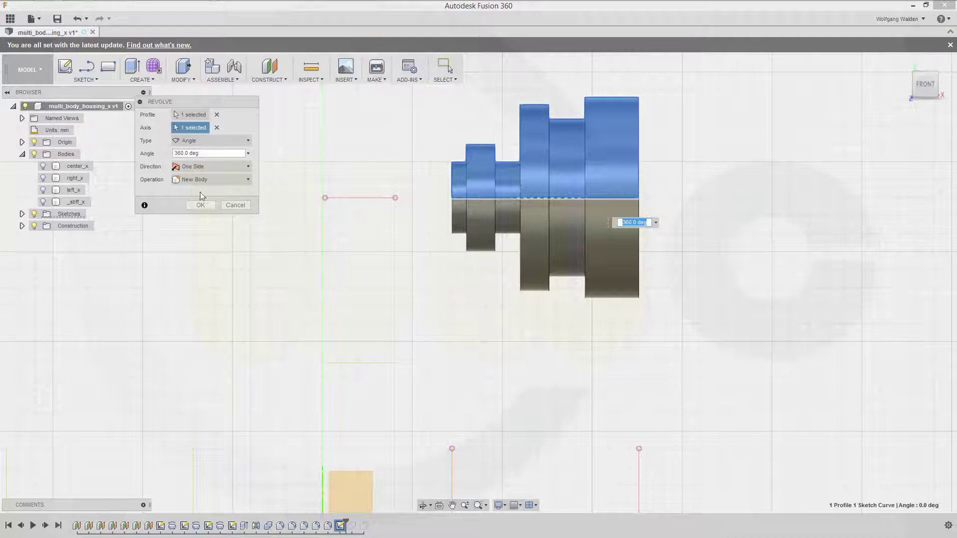
pyautogui.click(201, 207)
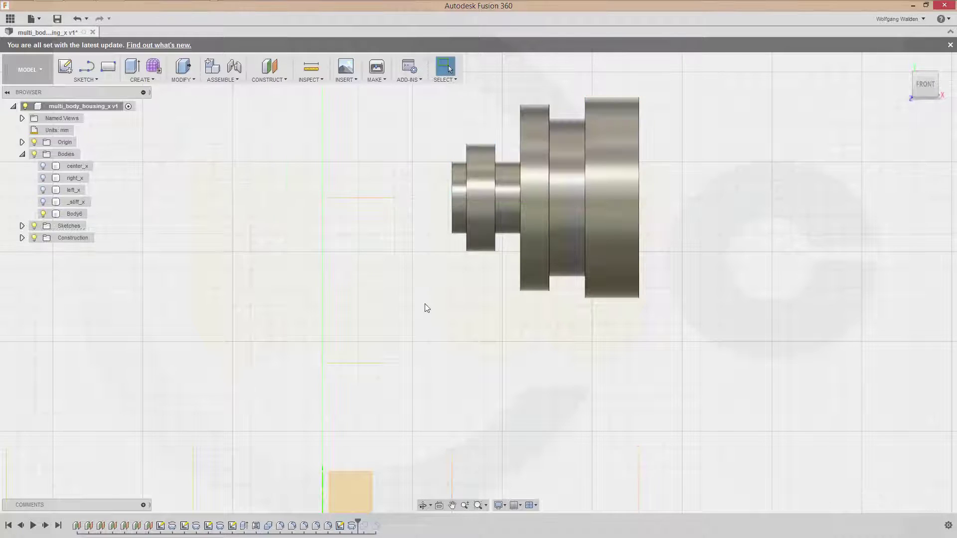
# Start a sketch on the front origin plane and project the vertical reference through the origin and the horizontal construction line just below it
pyautogui.scroll(-3, 427, 308)
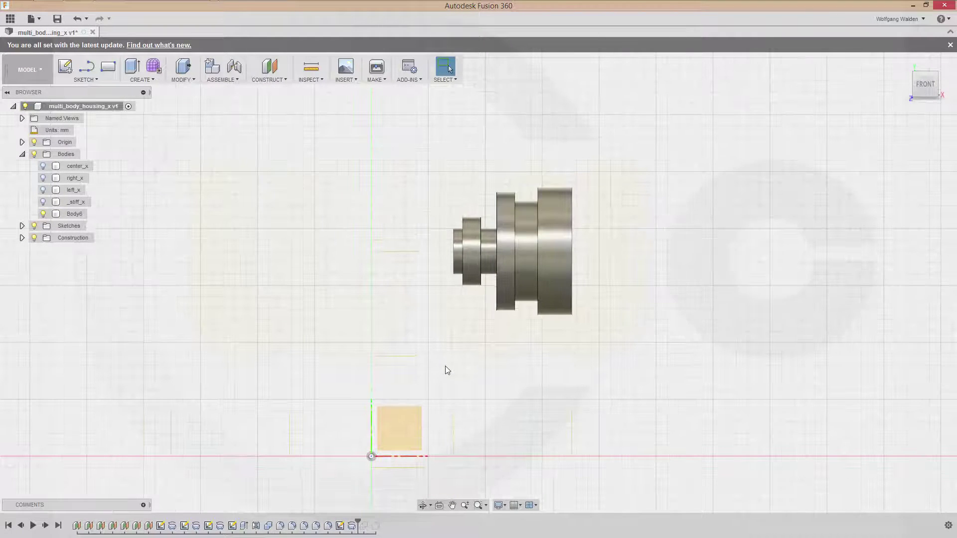
pyautogui.click(70, 74)
pyautogui.click(399, 426)
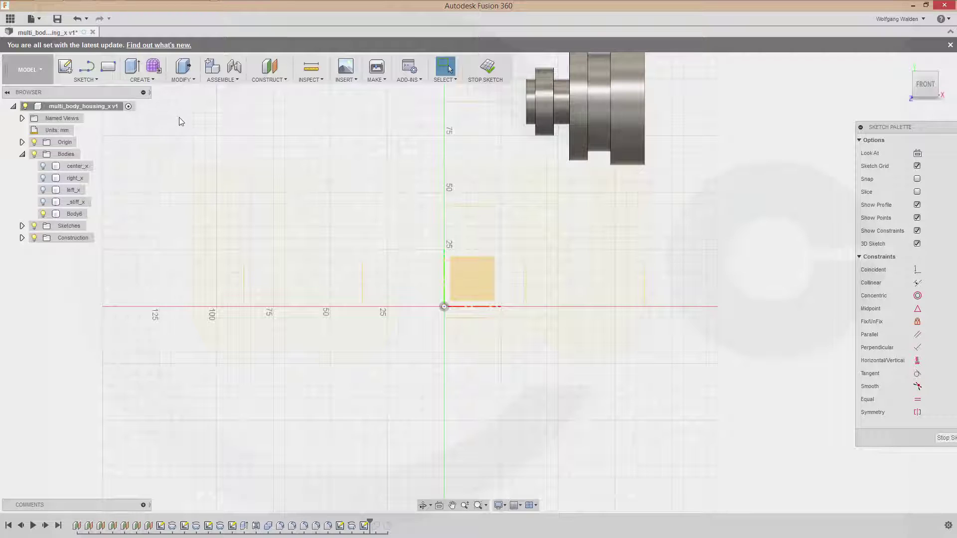
pyautogui.press('p')
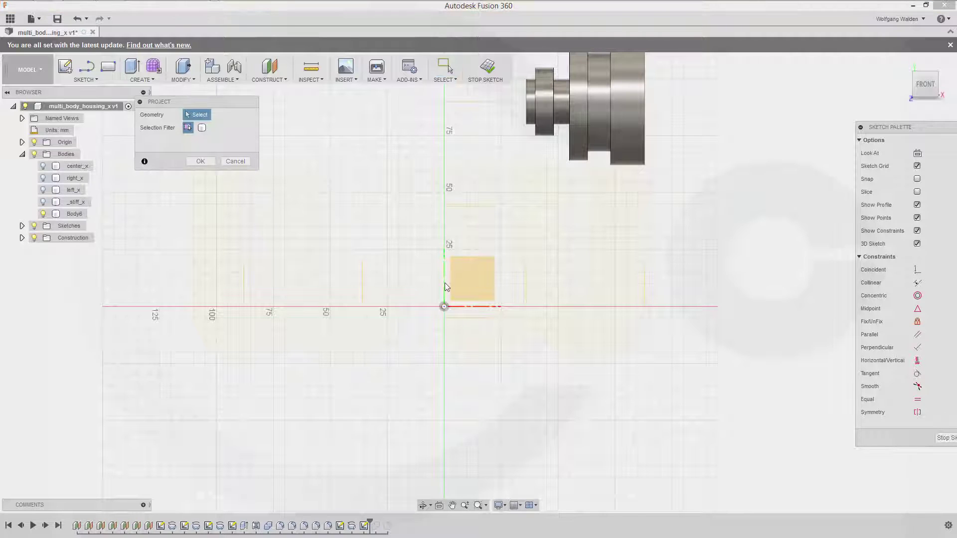
pyautogui.click(444, 293)
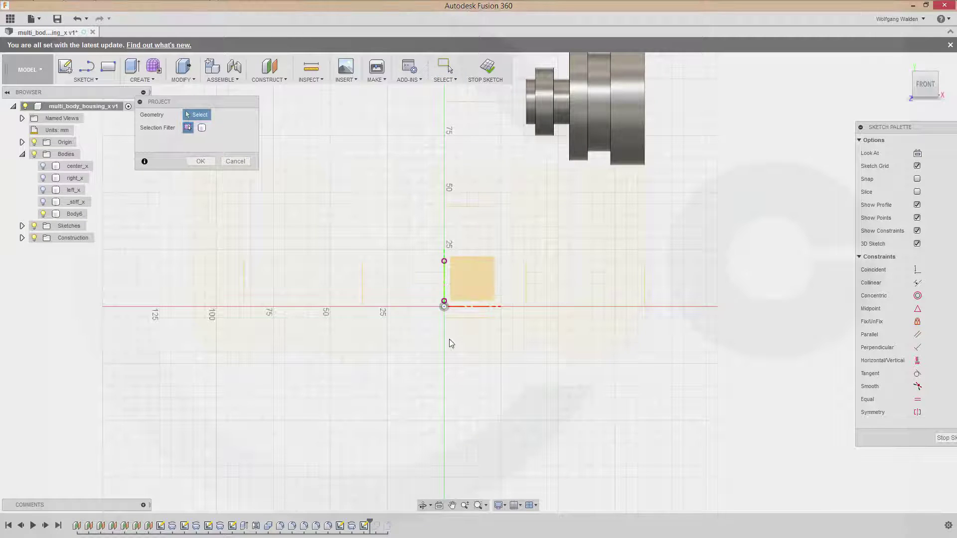
pyautogui.click(475, 323)
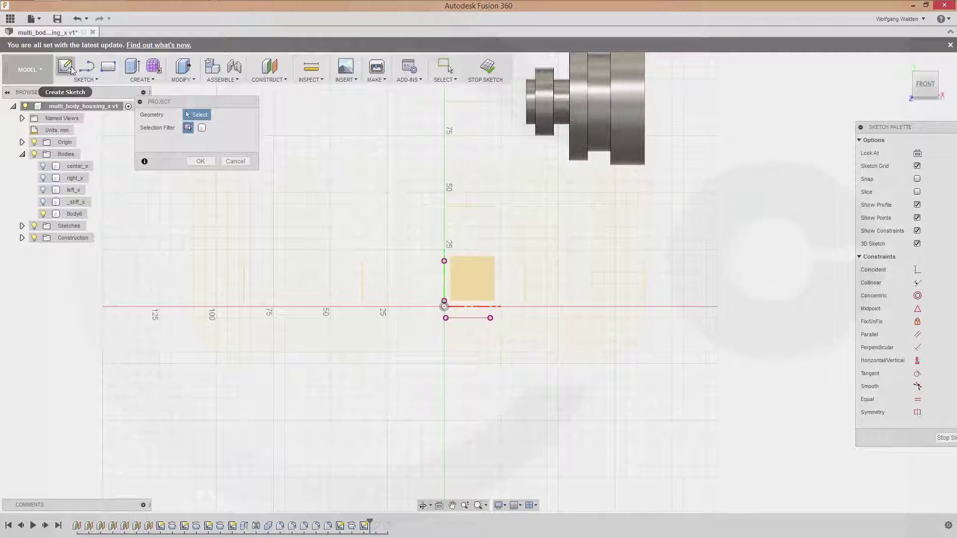
# Sketch a closed inverted-L line profile right of the vertical axis, its leg ending just below the horizontal axis and its top arm extending right
pyautogui.click(86, 66)
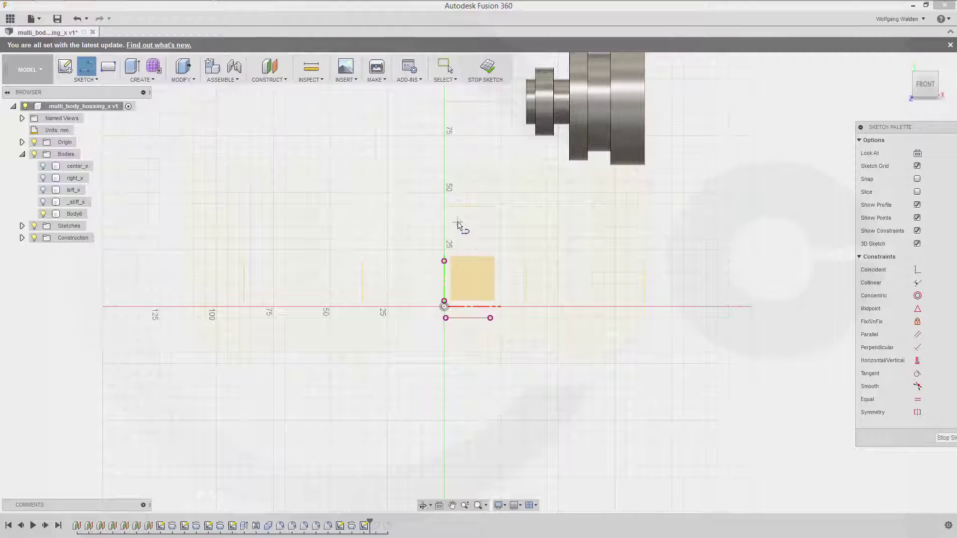
pyautogui.click(457, 222)
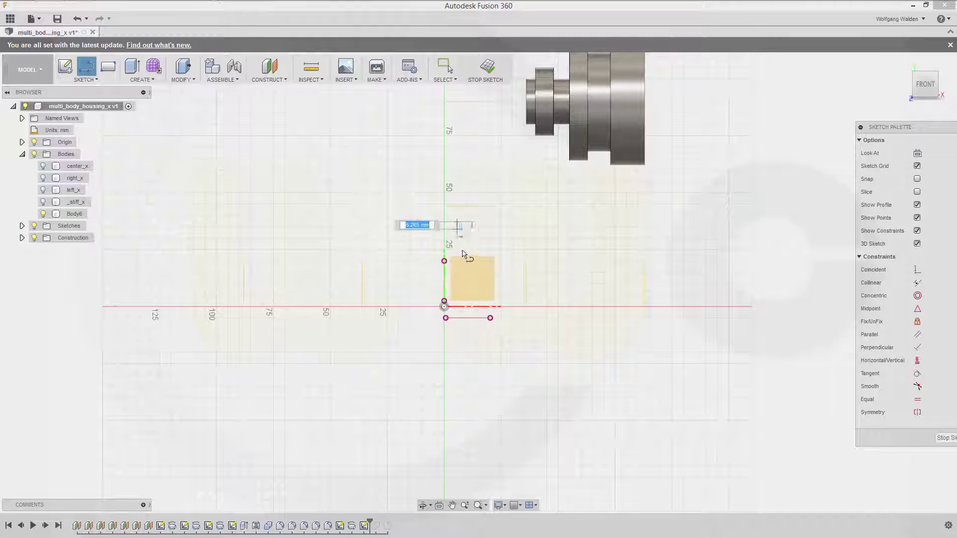
pyautogui.click(457, 309)
pyautogui.click(484, 310)
pyautogui.moveTo(484, 311); pyautogui.dragTo(483, 242)
pyautogui.click(484, 239)
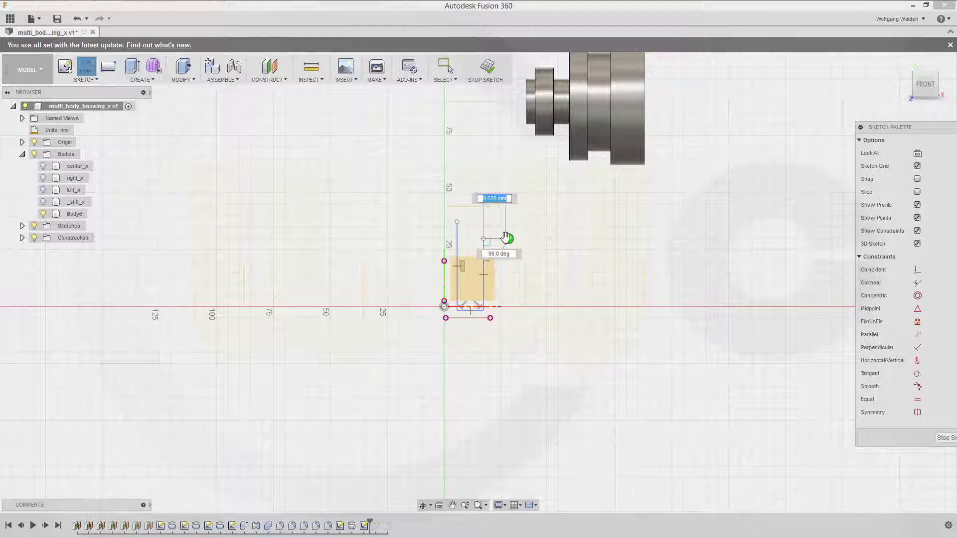
pyautogui.click(517, 240)
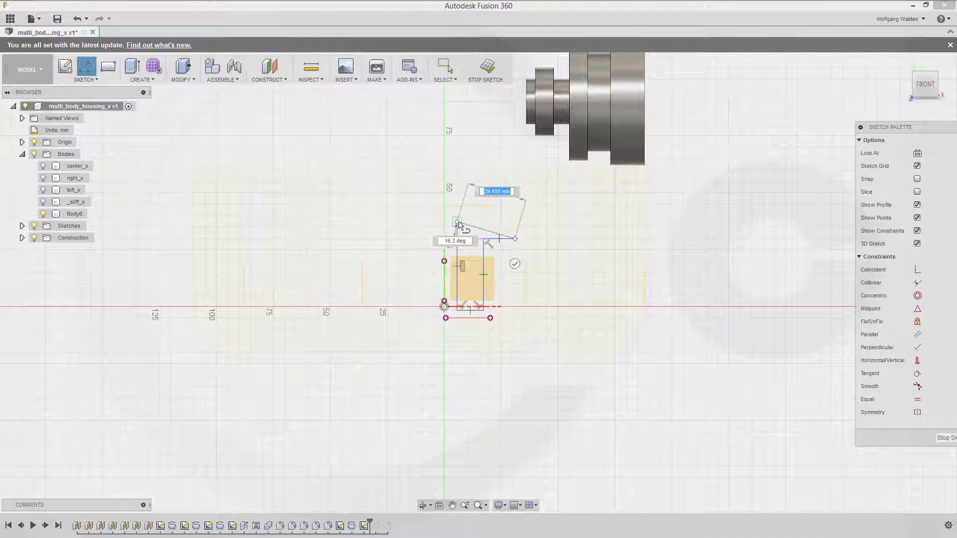
pyautogui.click(515, 223)
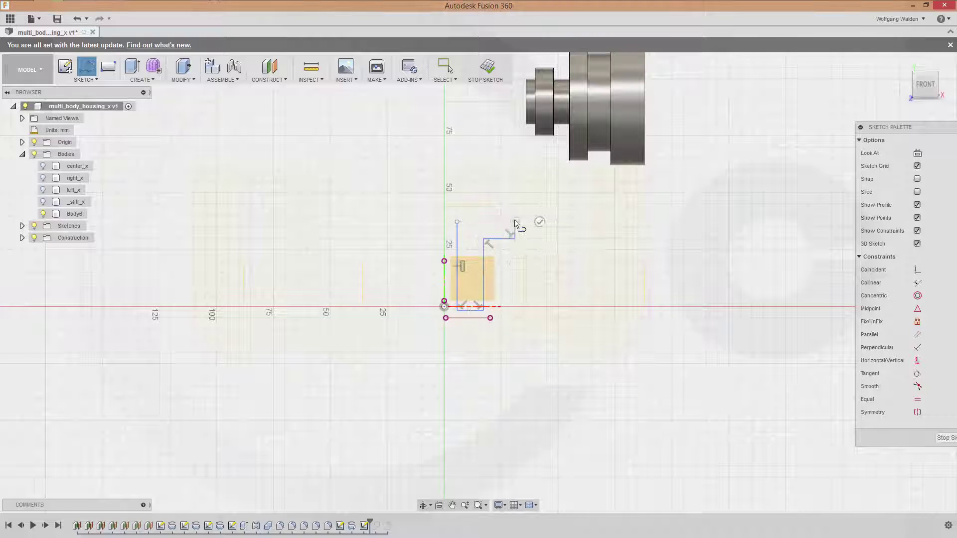
pyautogui.click(458, 223)
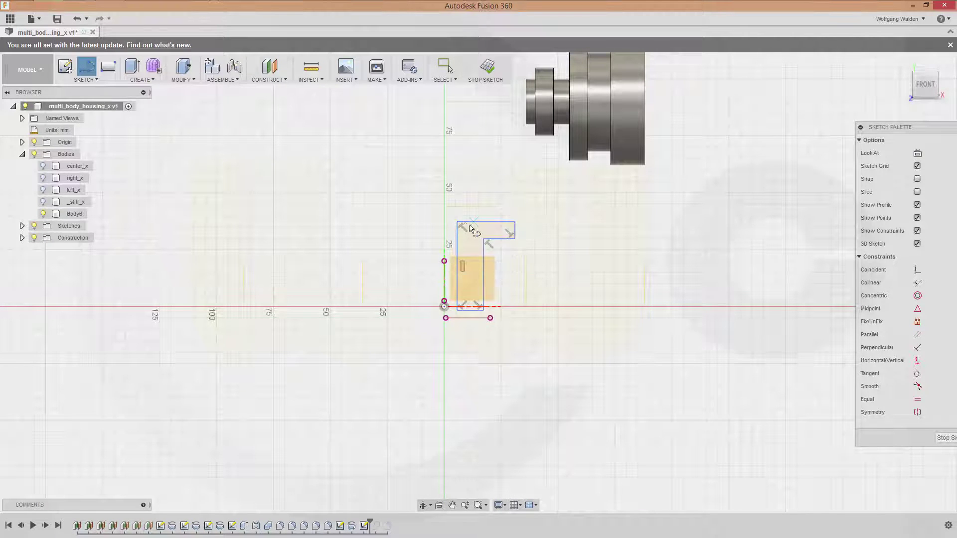
pyautogui.press('Escape')
pyautogui.scroll(1, 565, 305)
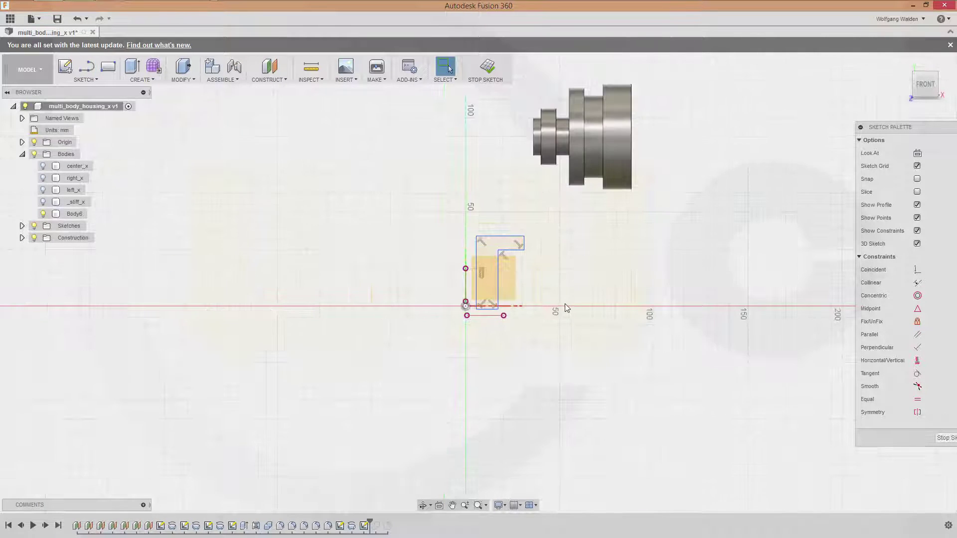
pyautogui.scroll(2, 435, 177)
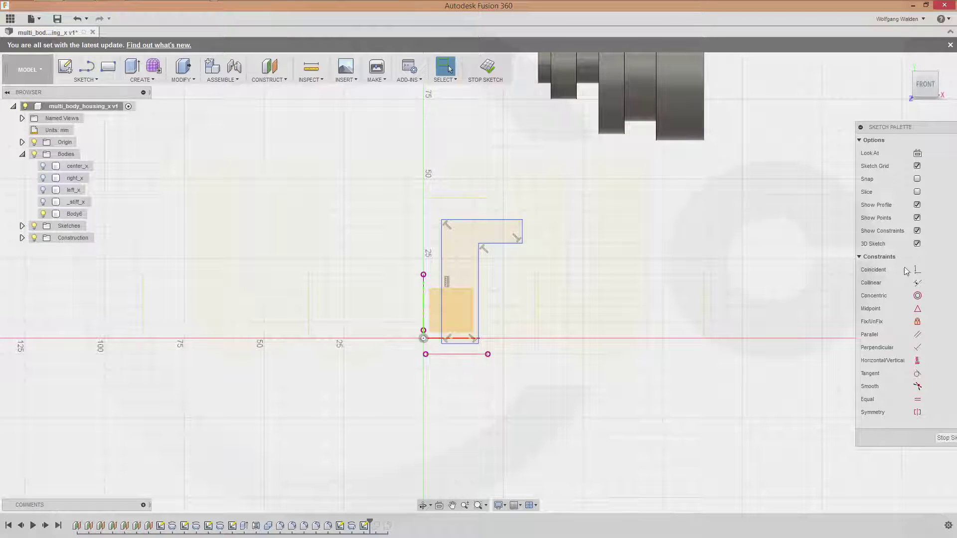
# Make the profile's left edge collinear with the projected vertical reference and its bottom edge collinear with the projected horizontal line
pyautogui.click(916, 282)
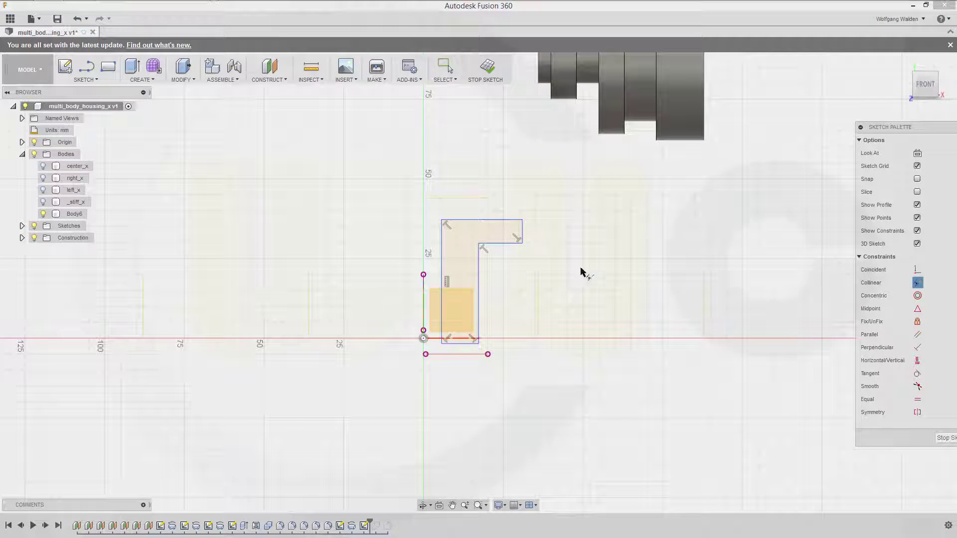
pyautogui.click(441, 275)
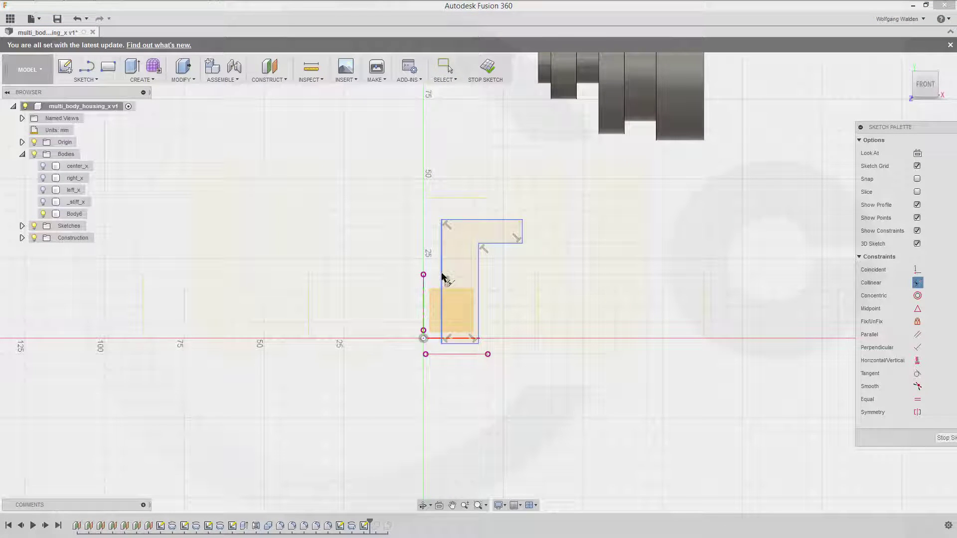
pyautogui.click(424, 301)
pyautogui.click(447, 344)
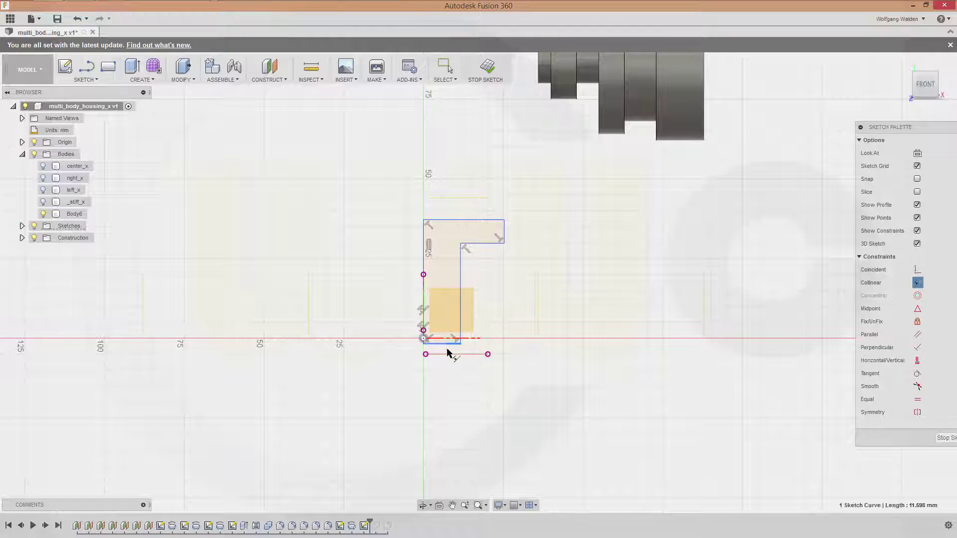
pyautogui.click(453, 354)
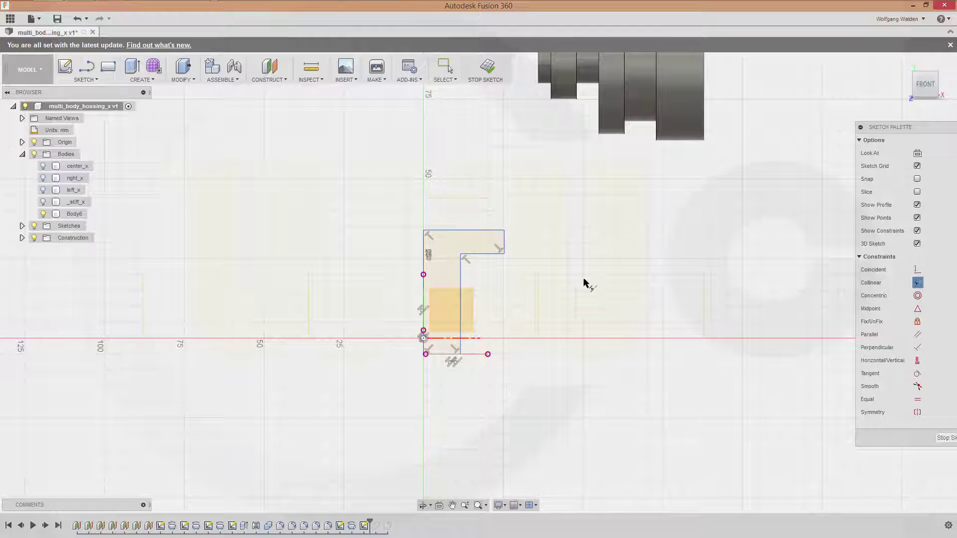
# Dimension the profile's overall height from its bottom edge to its top edge as 40 mm
pyautogui.press('d')
pyautogui.press('Escape')
pyautogui.click(451, 354)
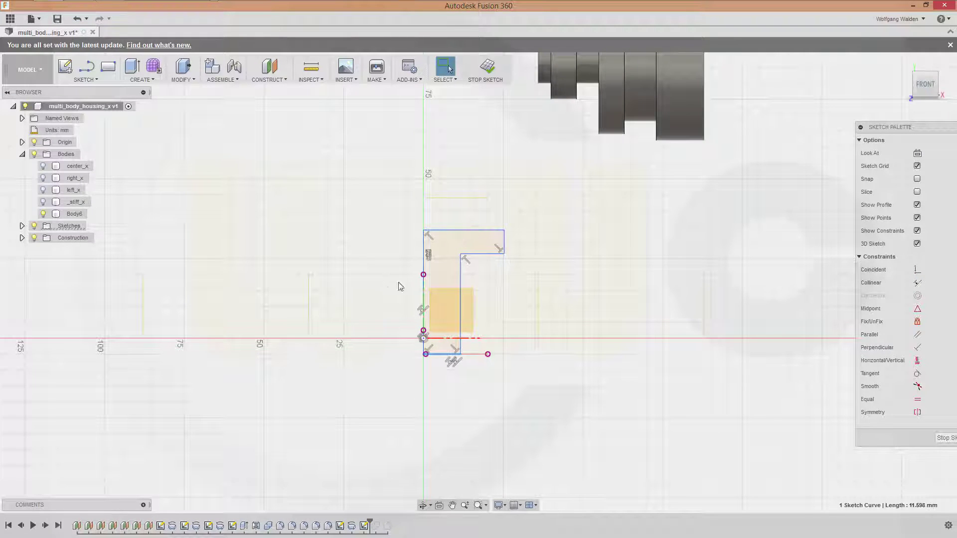
pyautogui.press('d')
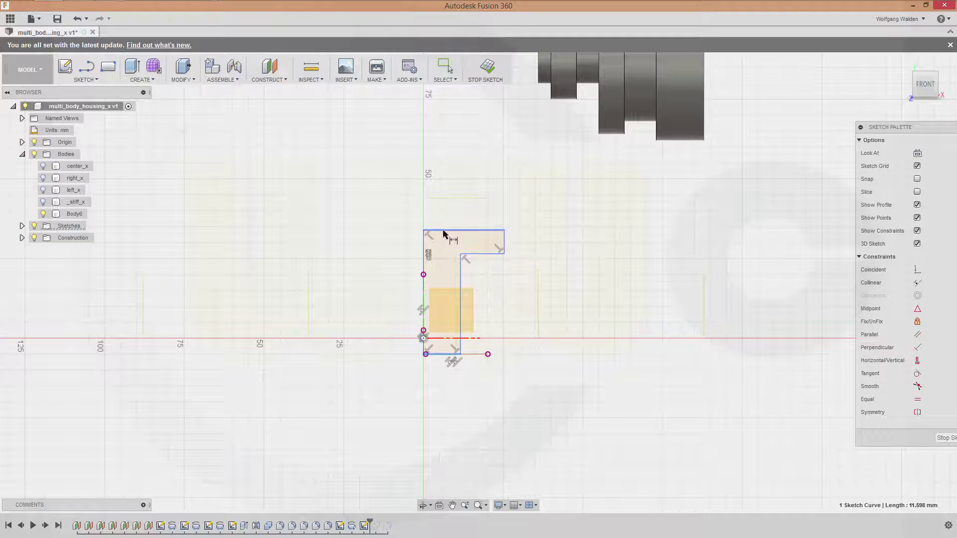
pyautogui.click(443, 232)
pyautogui.click(450, 354)
pyautogui.click(395, 297)
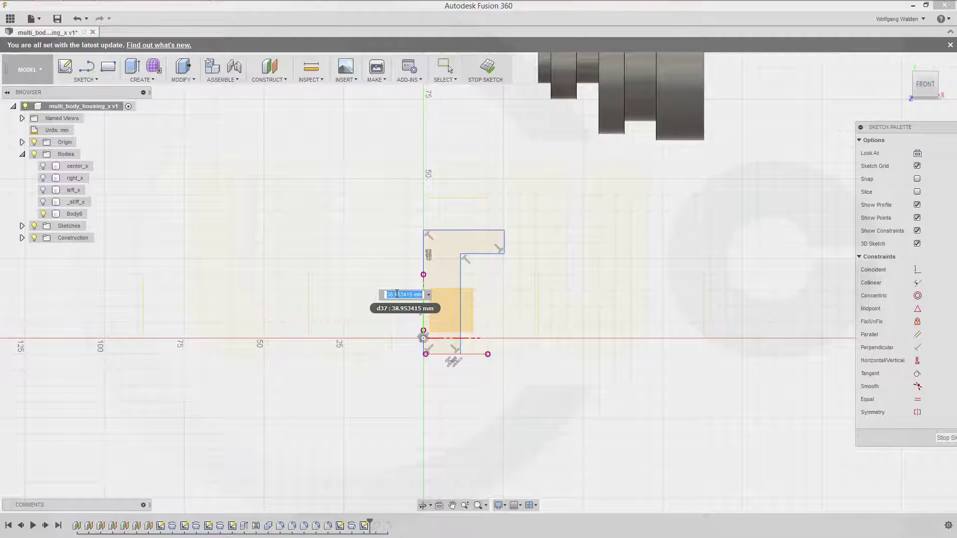
pyautogui.write('40')
pyautogui.press('Return')
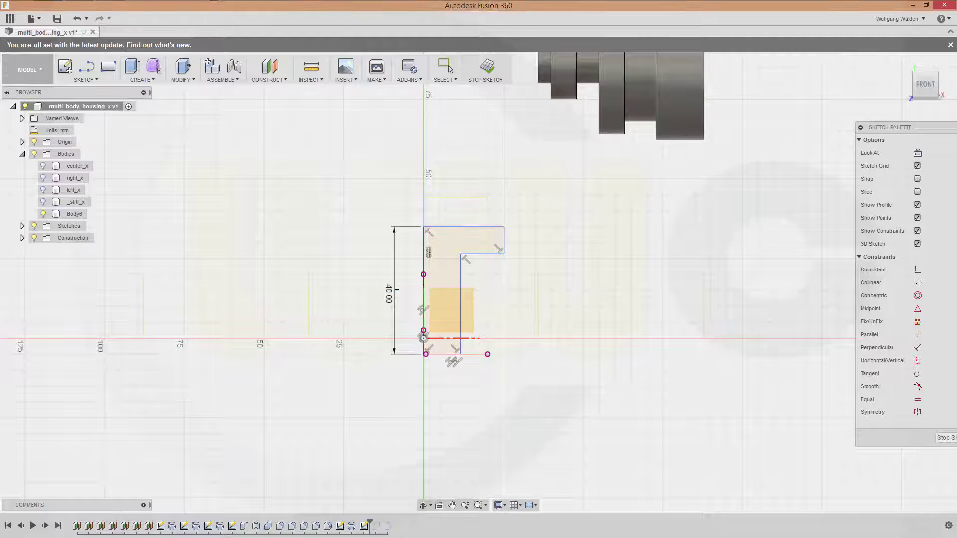
# Set the thickness of the profile's top arm to 8 mm
pyautogui.click(486, 254)
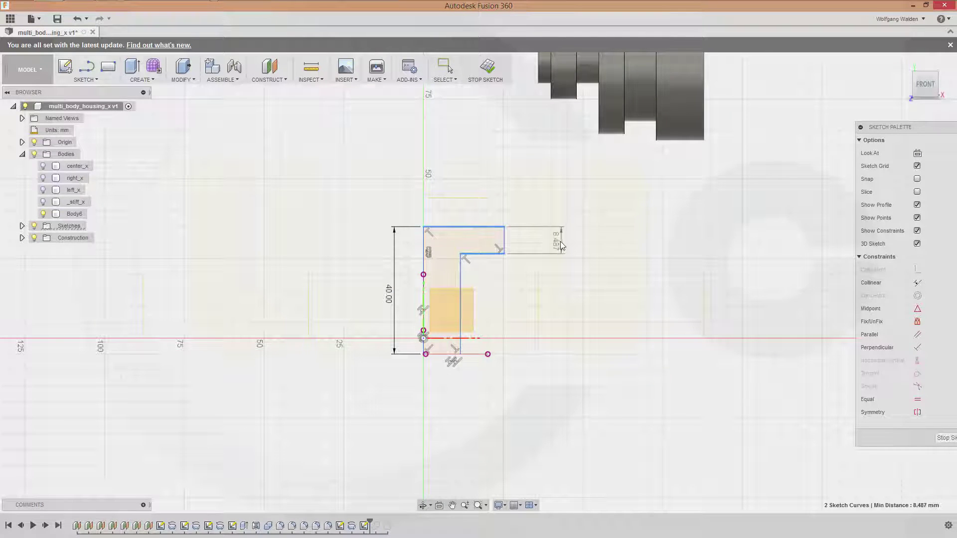
pyautogui.click(560, 242)
pyautogui.write('8.487125')
pyautogui.press('Return')
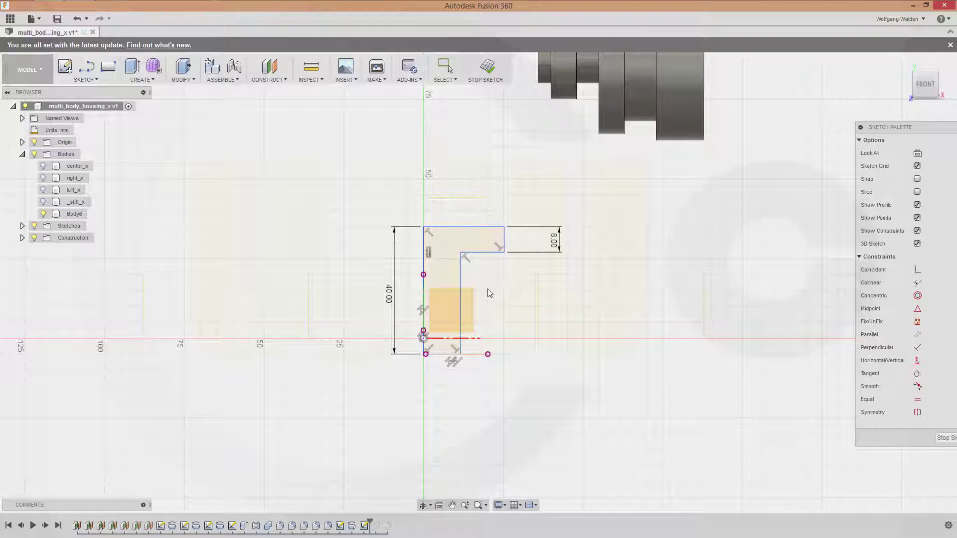
# Set the width of the profile's vertical leg to 15 mm
pyautogui.click(461, 279)
pyautogui.click(422, 274)
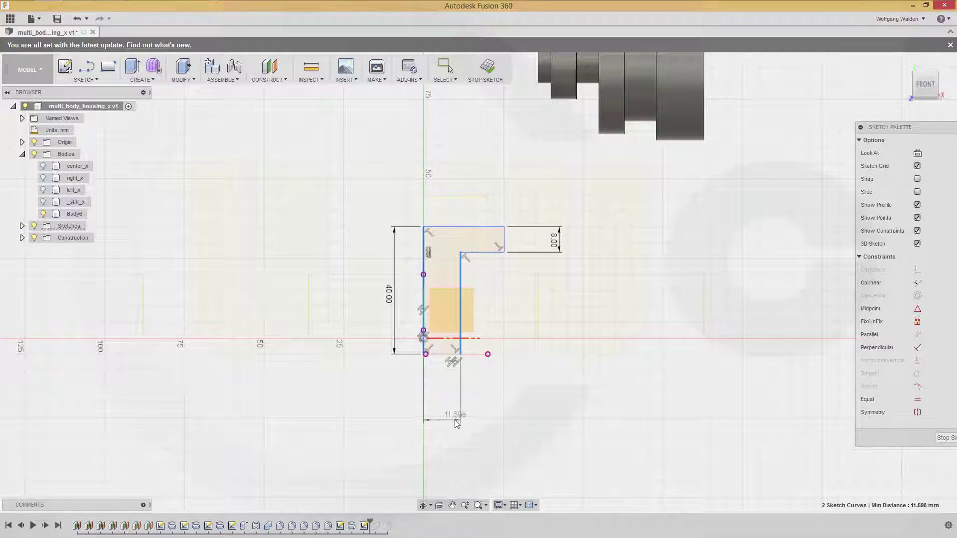
pyautogui.click(440, 412)
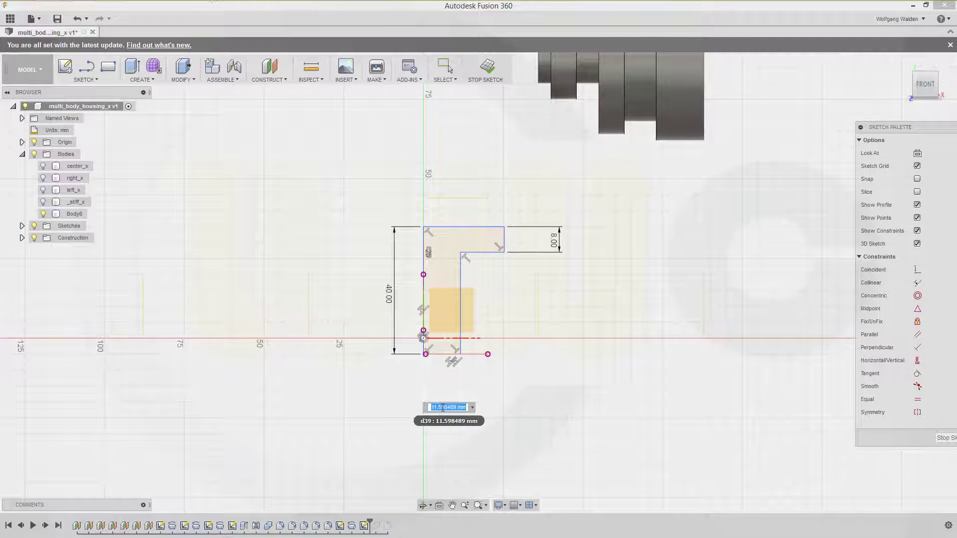
pyautogui.write('15')
pyautogui.press('Return')
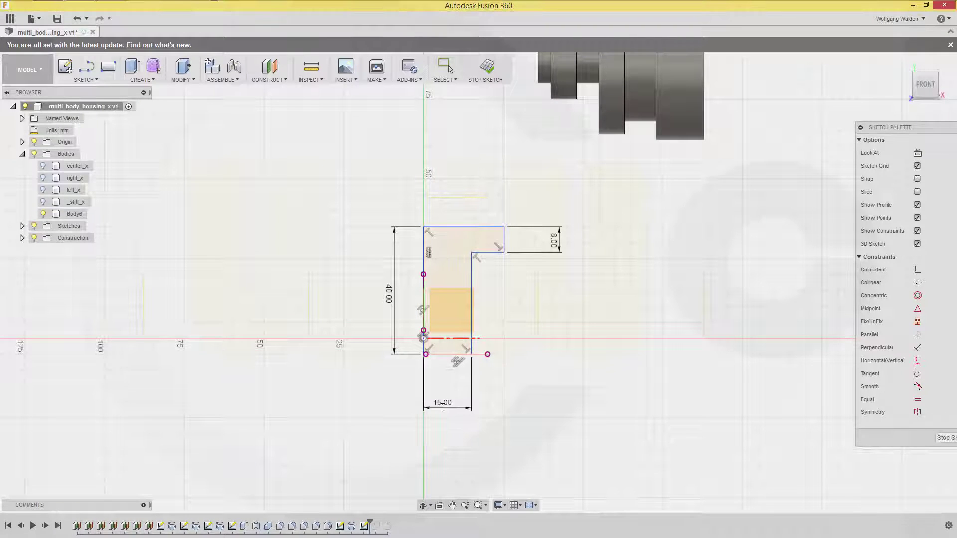
# Set the overall width across the profile's top arm to 18 mm and finish the sketch
pyautogui.click(505, 243)
pyautogui.click(437, 227)
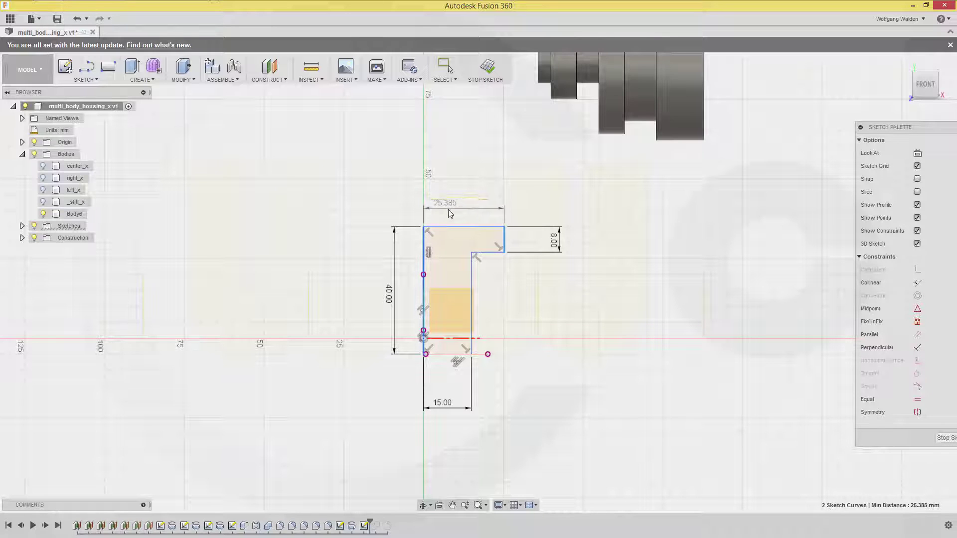
pyautogui.click(450, 209)
pyautogui.write('18')
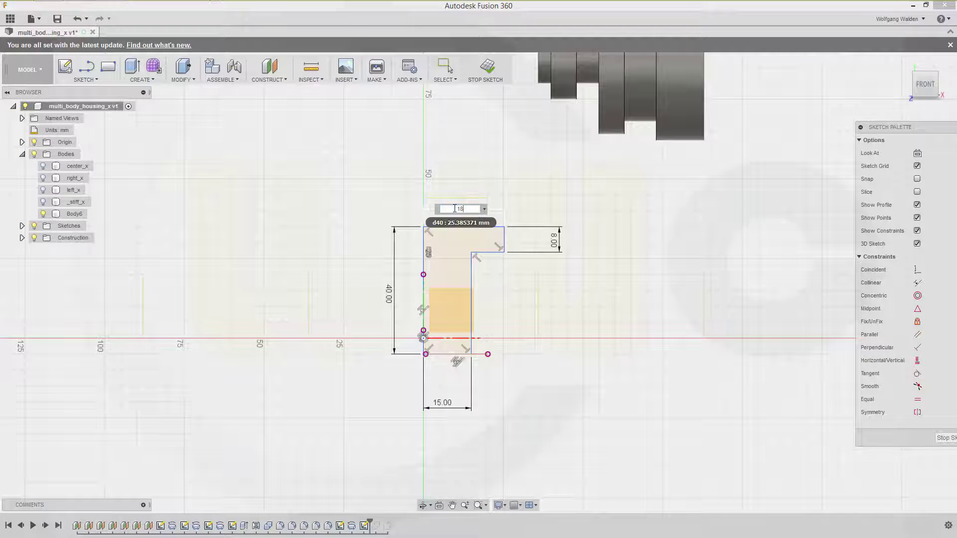
pyautogui.press('Return')
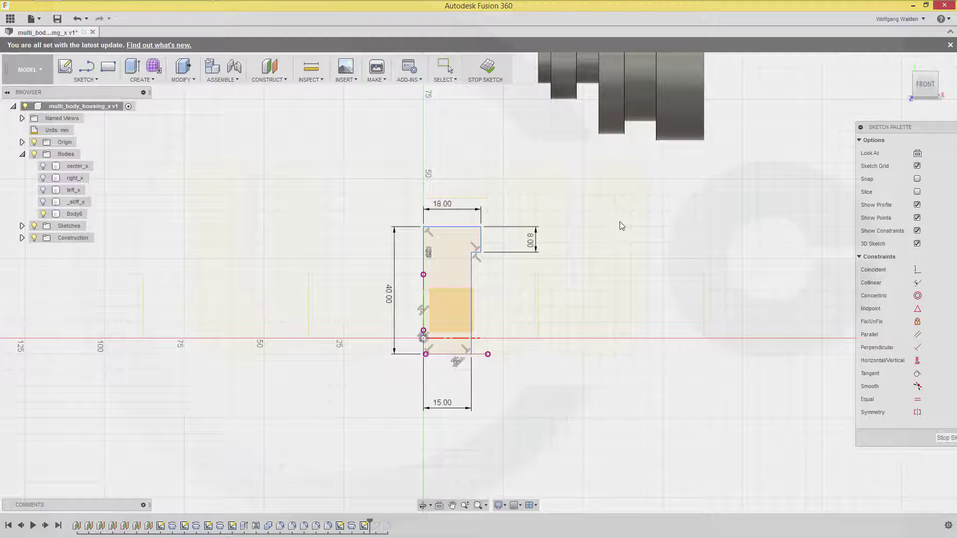
pyautogui.click(484, 75)
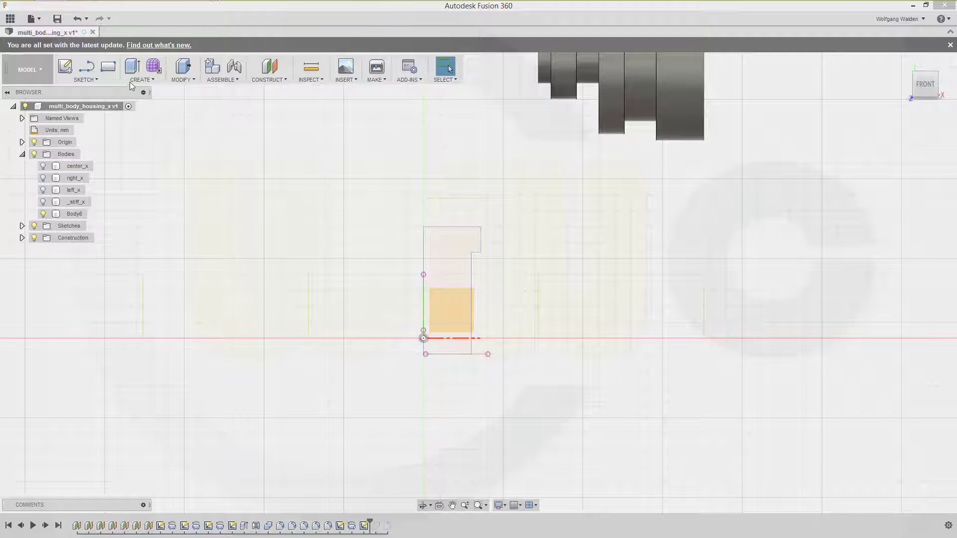
pyautogui.click(154, 75)
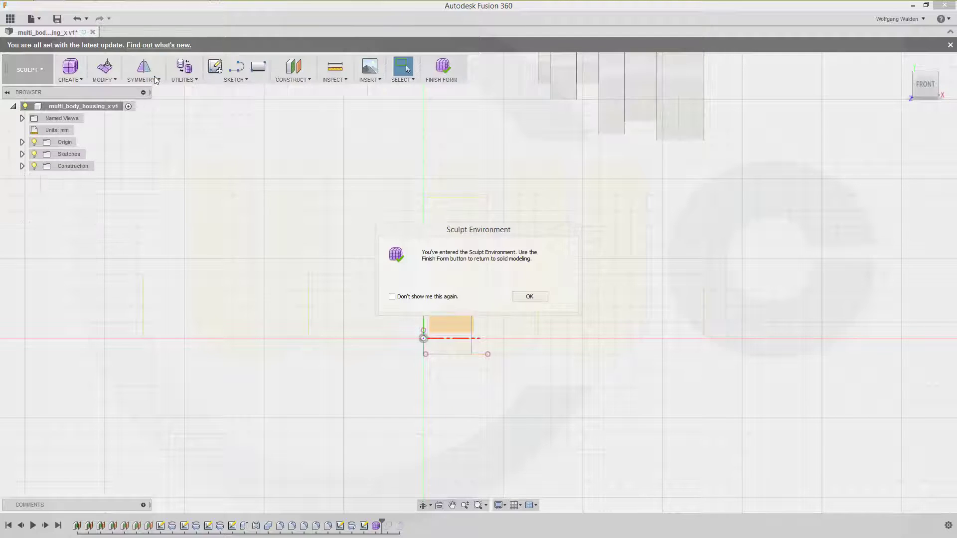
pyautogui.click(38, 75)
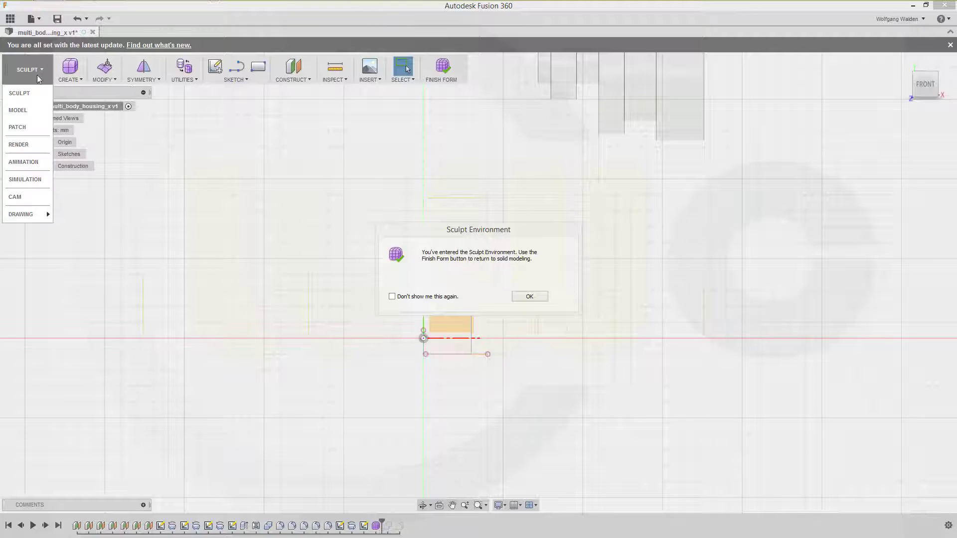
pyautogui.click(24, 112)
pyautogui.click(140, 74)
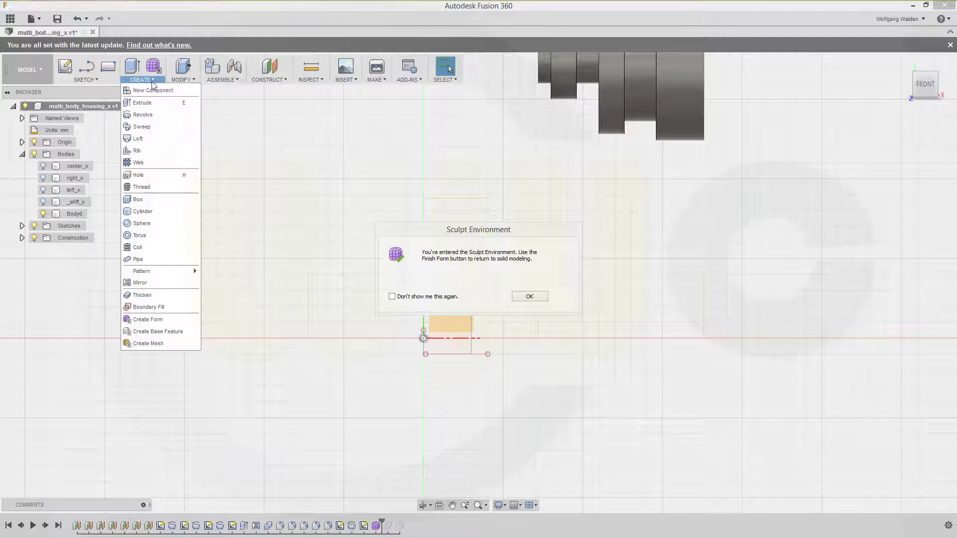
pyautogui.click(143, 114)
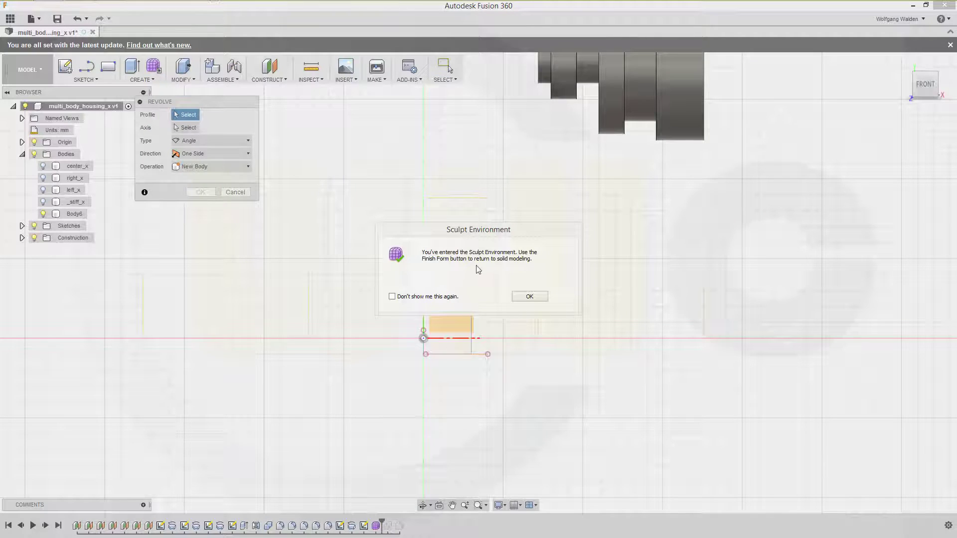
pyautogui.press('Escape')
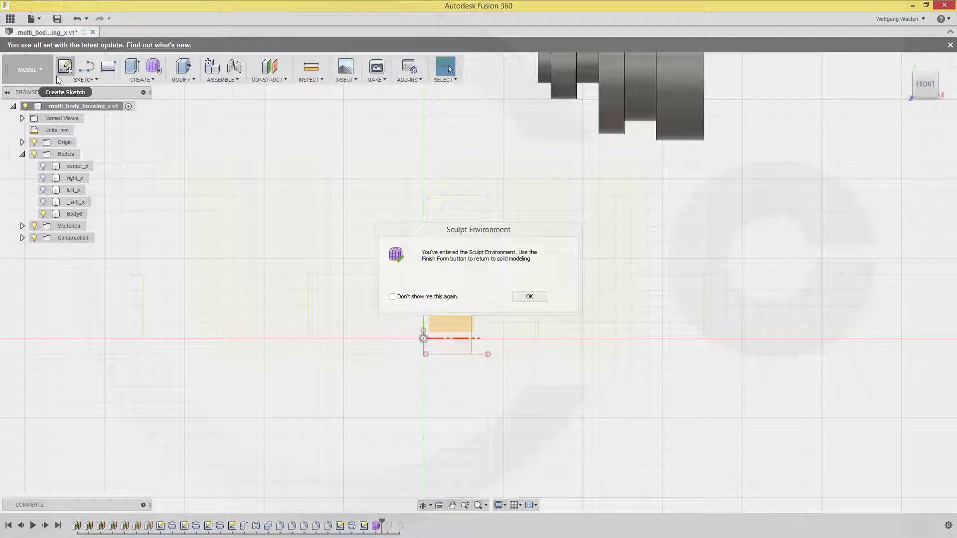
pyautogui.click(529, 297)
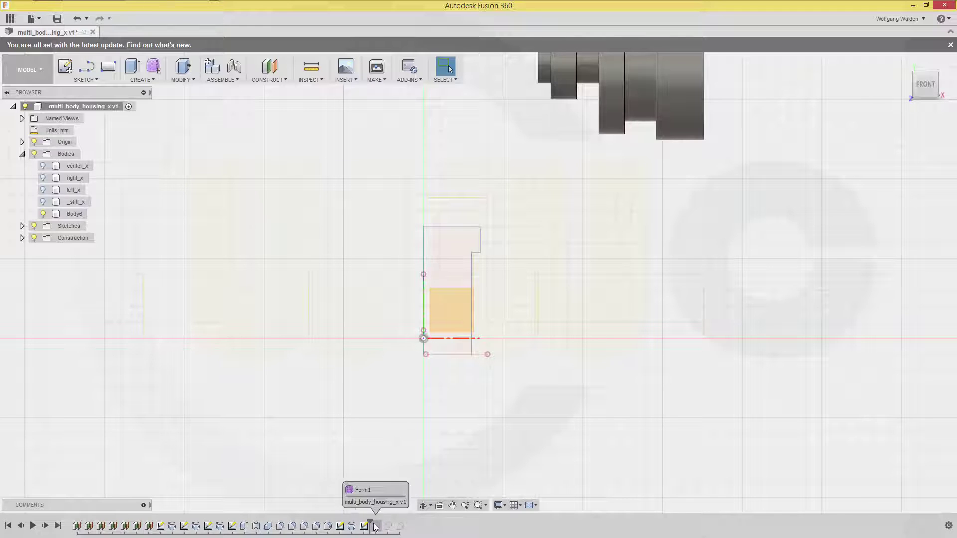
pyautogui.rightClick(375, 527)
pyautogui.click(471, 451)
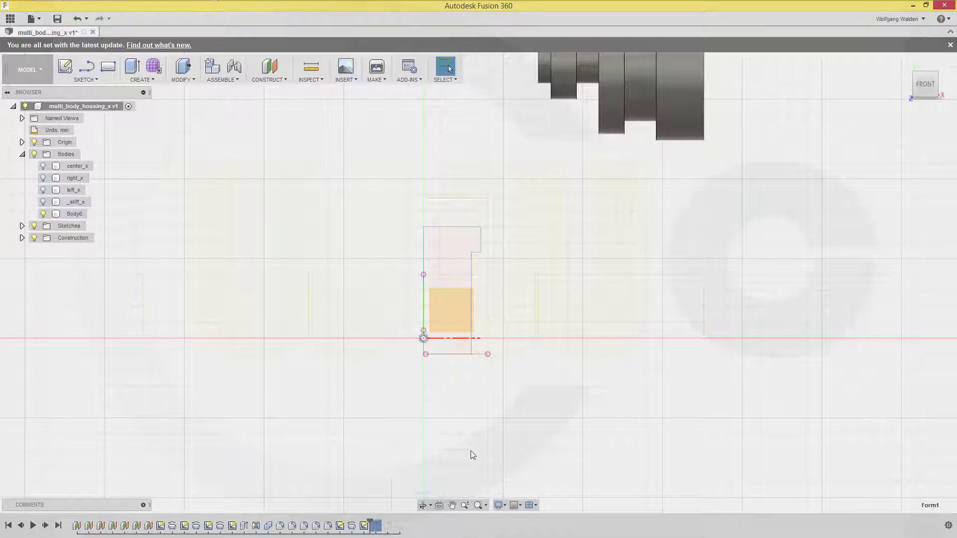
# Revolve the inverted-L profile 360 degrees about its long vertical edge as a new body
pyautogui.click(141, 79)
pyautogui.click(156, 122)
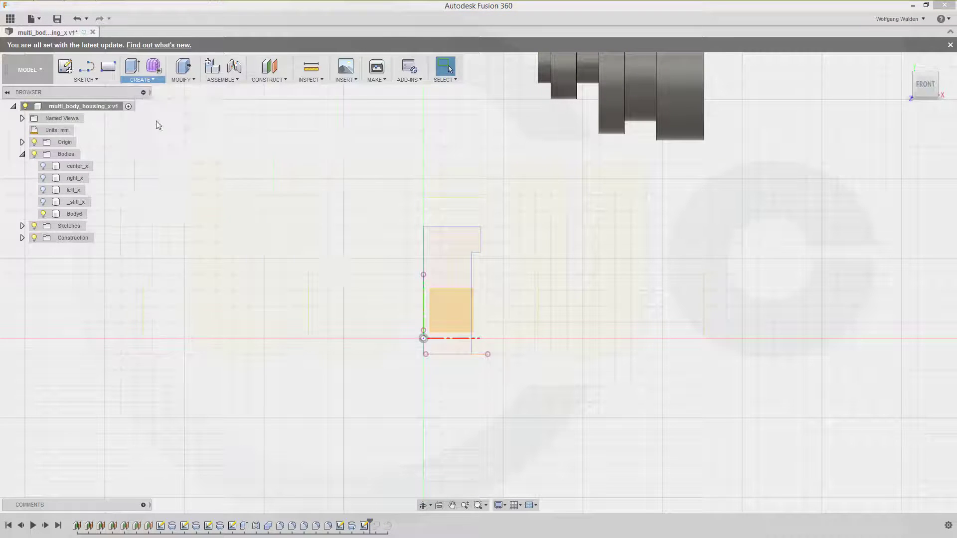
pyautogui.click(444, 278)
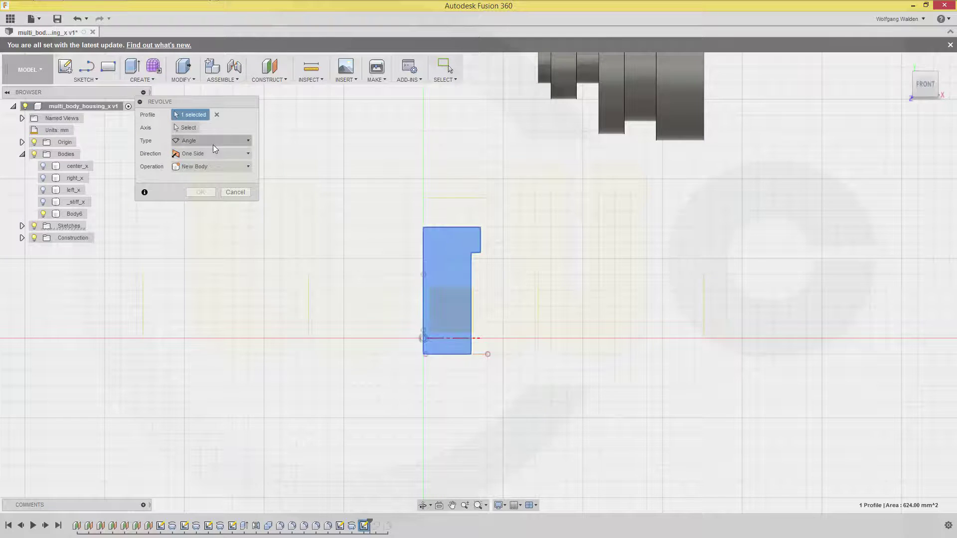
pyautogui.click(424, 252)
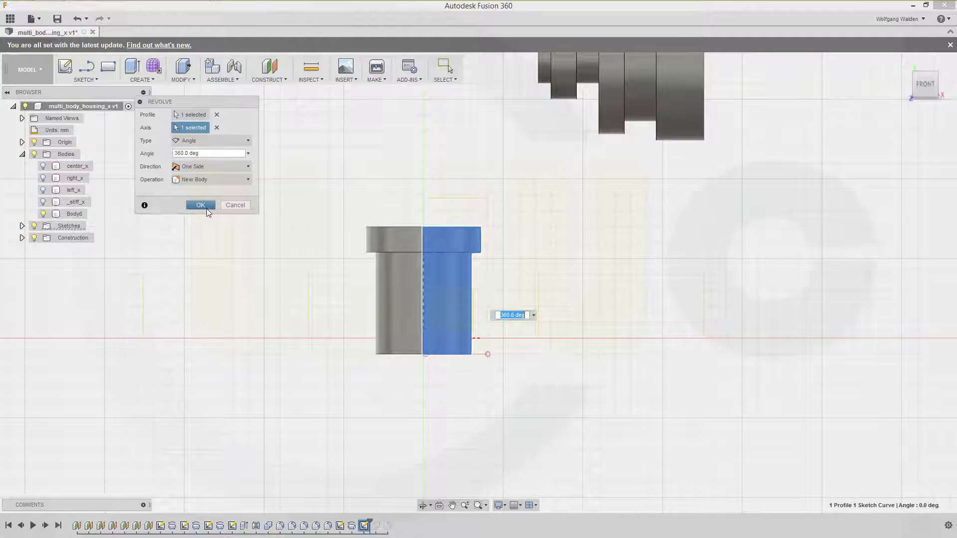
pyautogui.click(204, 205)
# Start a sketch on the front origin plane and project the two vertical construction lines left of the origin and the upper horizontal one level with the stepped body's axis
pyautogui.scroll(-2, 379, 205)
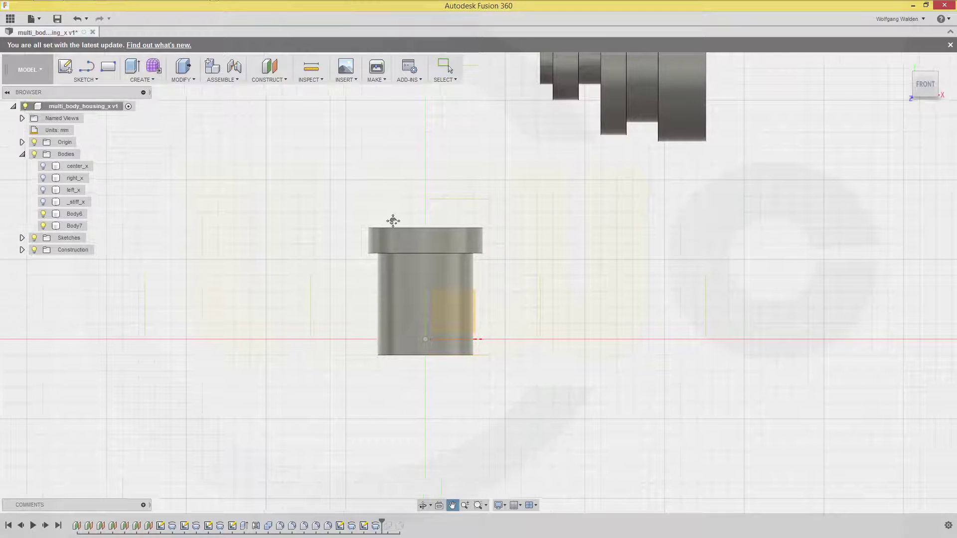
pyautogui.moveTo(391, 220); pyautogui.dragTo(518, 347, button='middle')
pyautogui.scroll(-1, 529, 348)
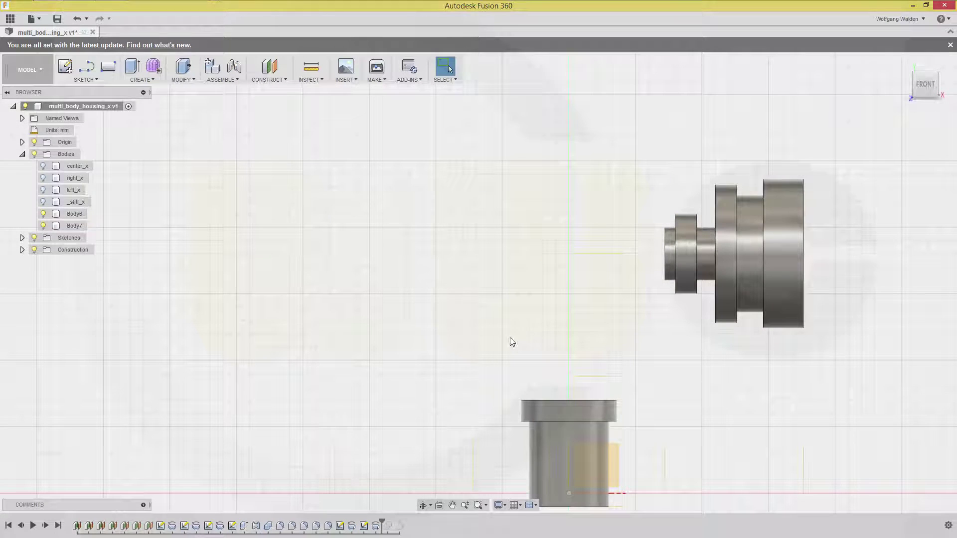
pyautogui.click(87, 67)
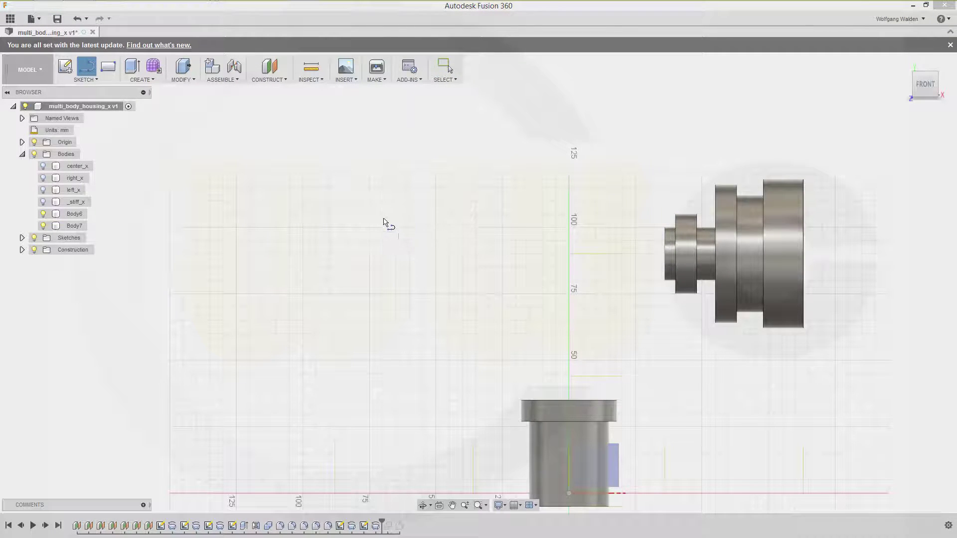
pyautogui.click(618, 461)
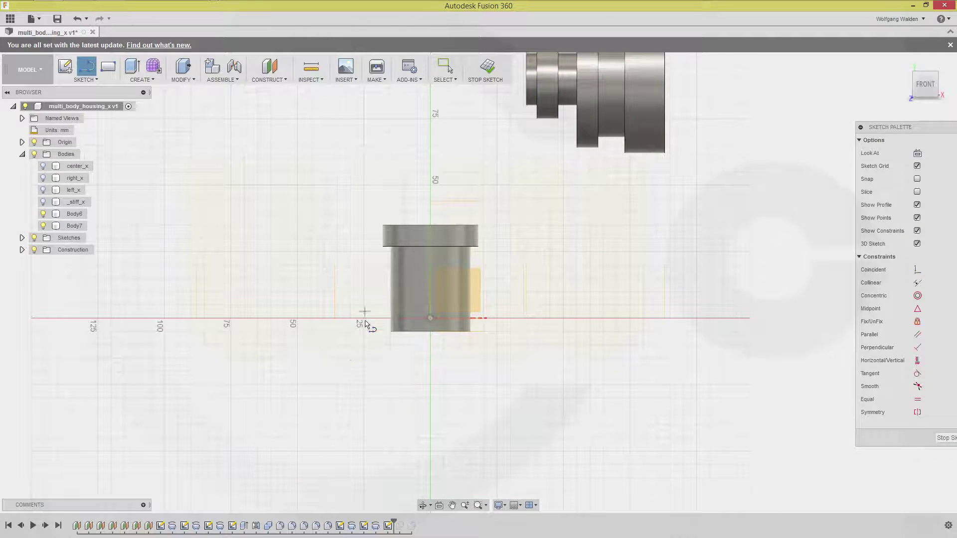
pyautogui.moveTo(358, 363)
pyautogui.mouseDown(button='middle')
pyautogui.moveTo(363, 395)
pyautogui.moveTo(438, 481)
pyautogui.mouseUp(button='middle')
pyautogui.press('l')
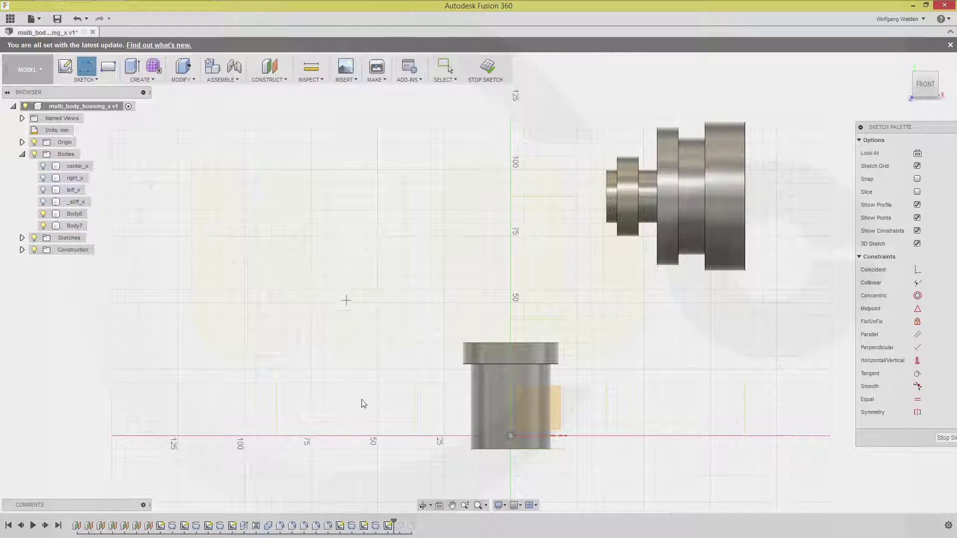
pyautogui.press('p')
pyautogui.click(414, 417)
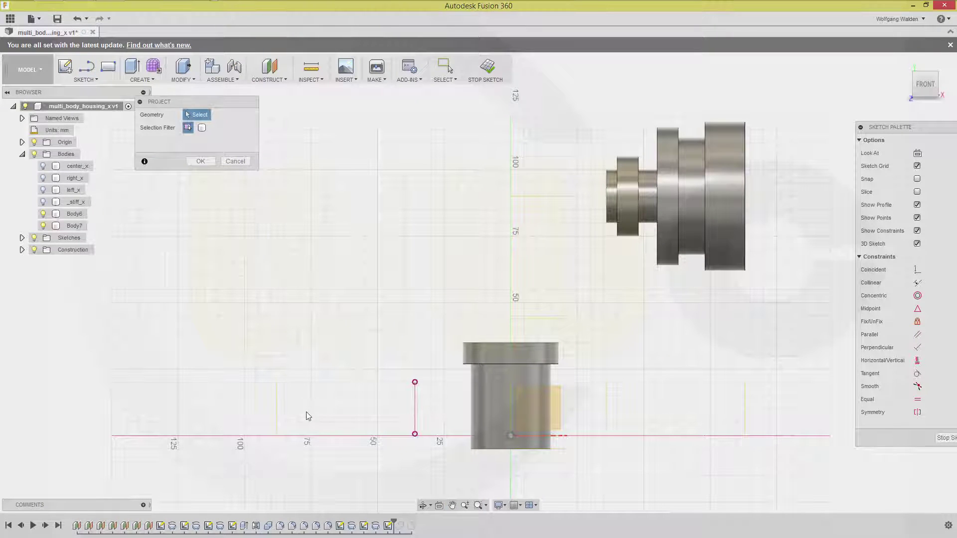
pyautogui.click(277, 413)
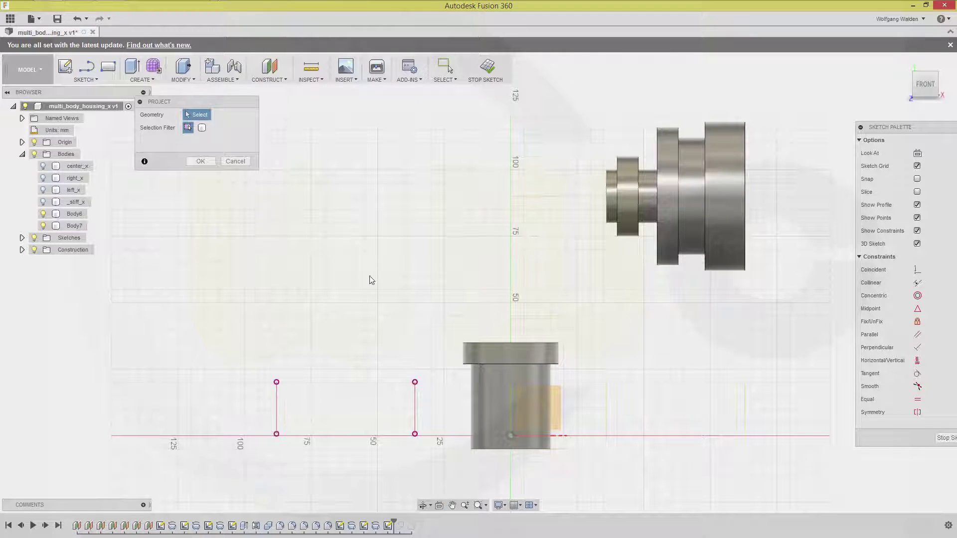
pyautogui.click(546, 200)
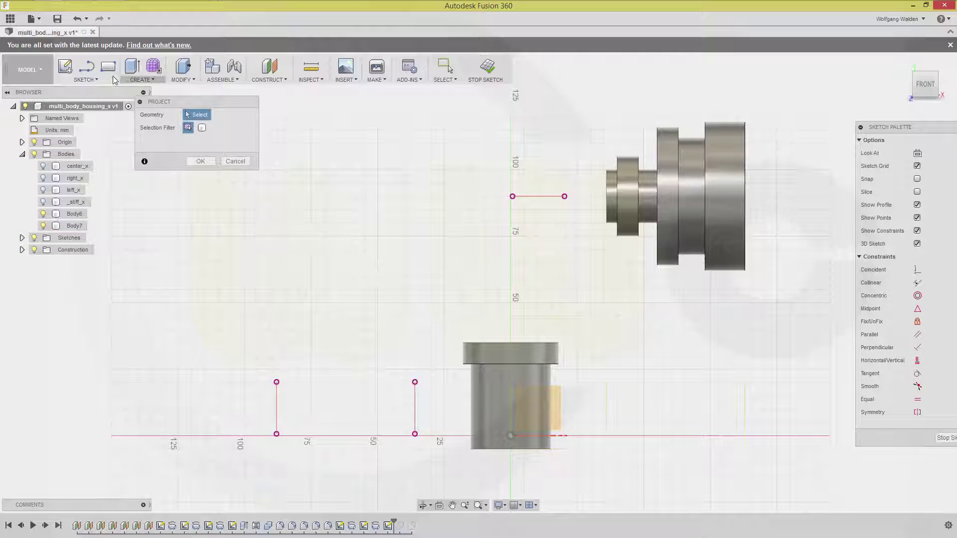
# Sketch a horizontal base line above the projected vertical lines, a vertical edge about 24 mm high at its left end, and two descending steps
pyautogui.click(86, 66)
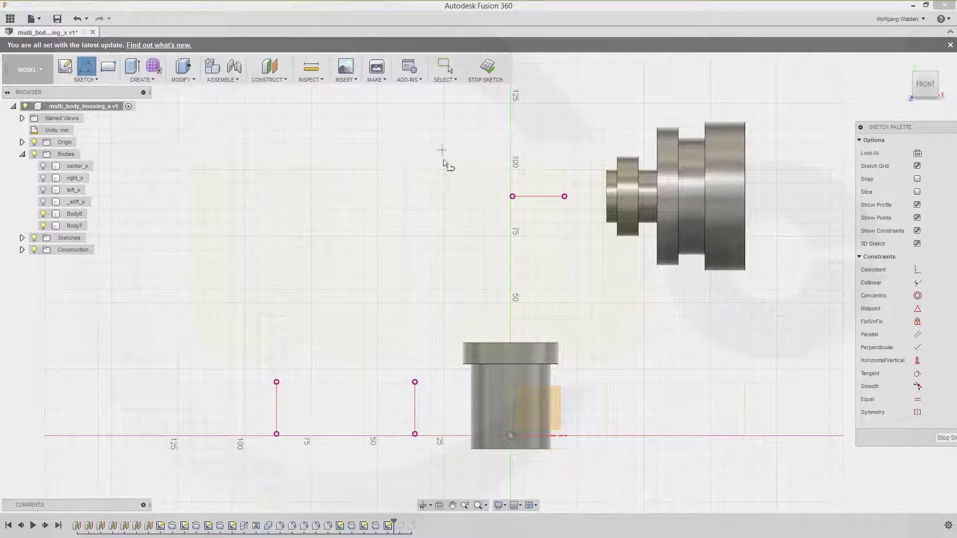
pyautogui.click(432, 193)
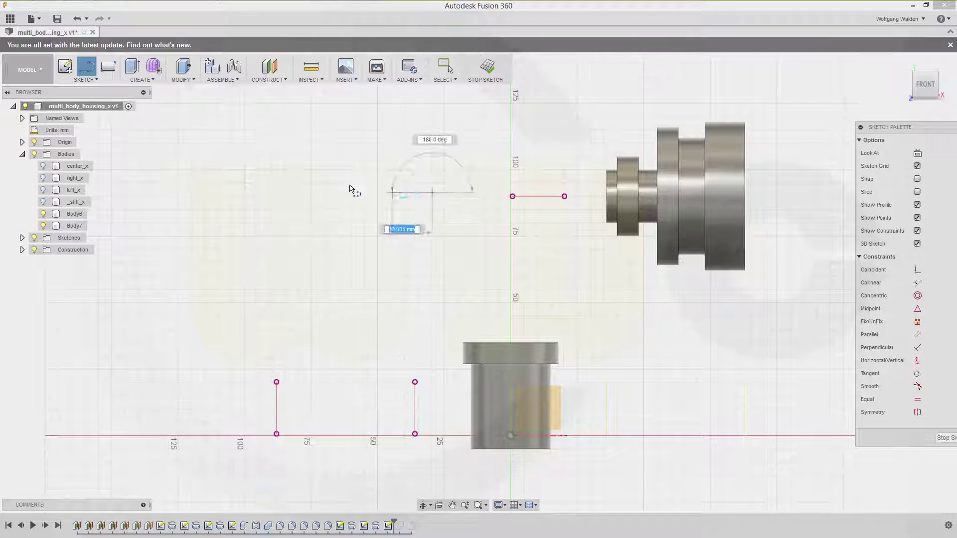
pyautogui.click(269, 193)
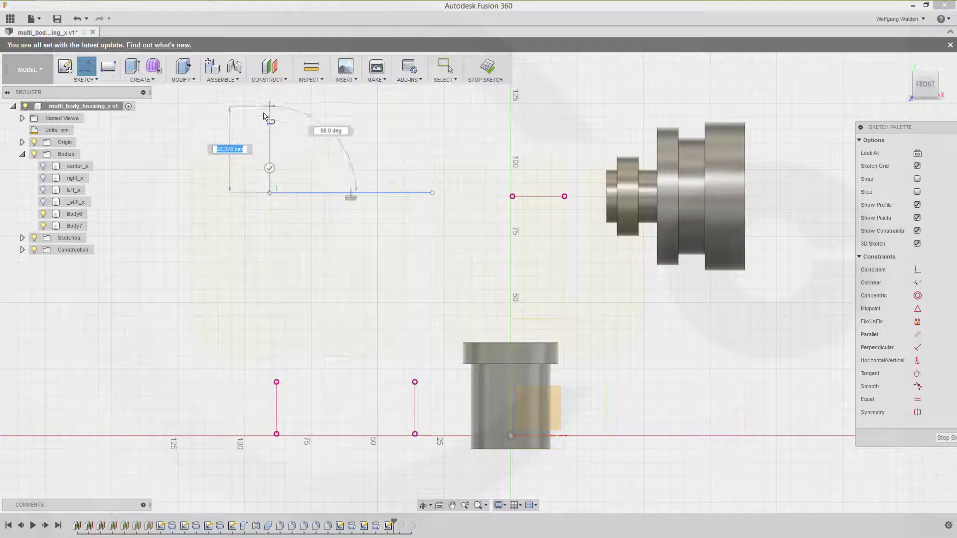
pyautogui.click(270, 130)
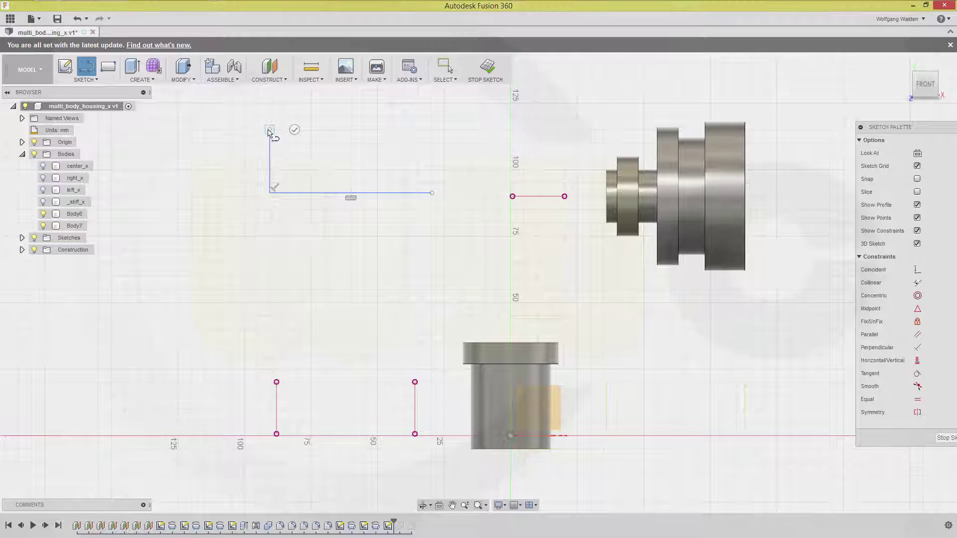
pyautogui.click(312, 129)
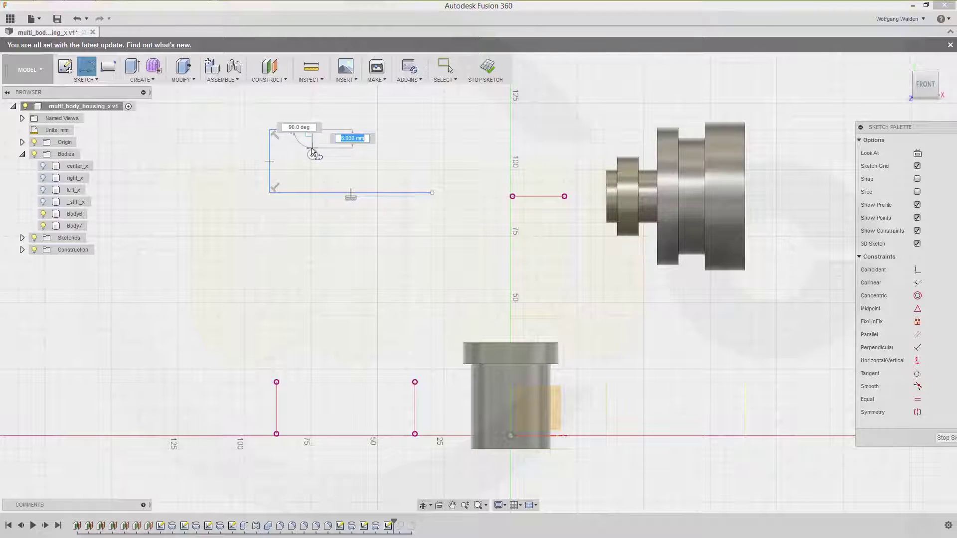
pyautogui.click(313, 148)
pyautogui.click(347, 148)
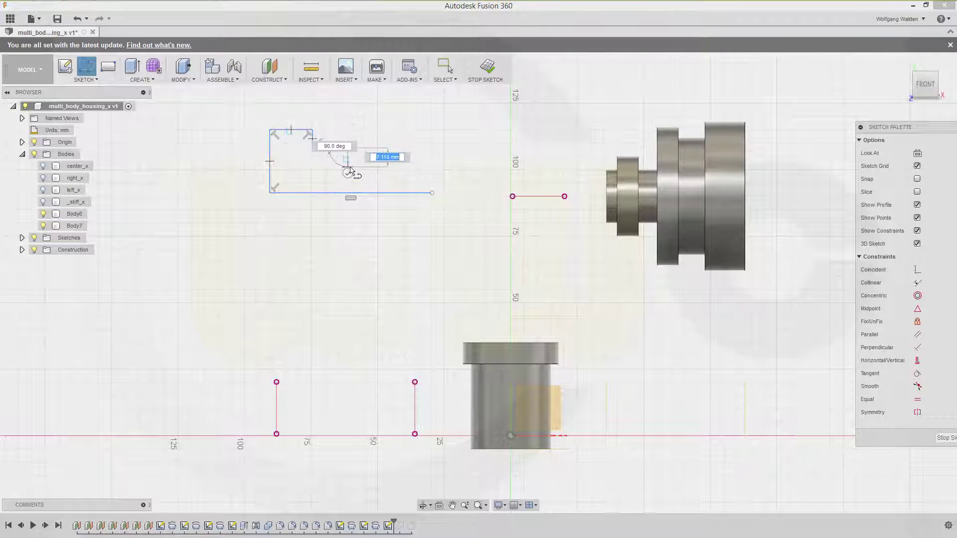
pyautogui.click(347, 167)
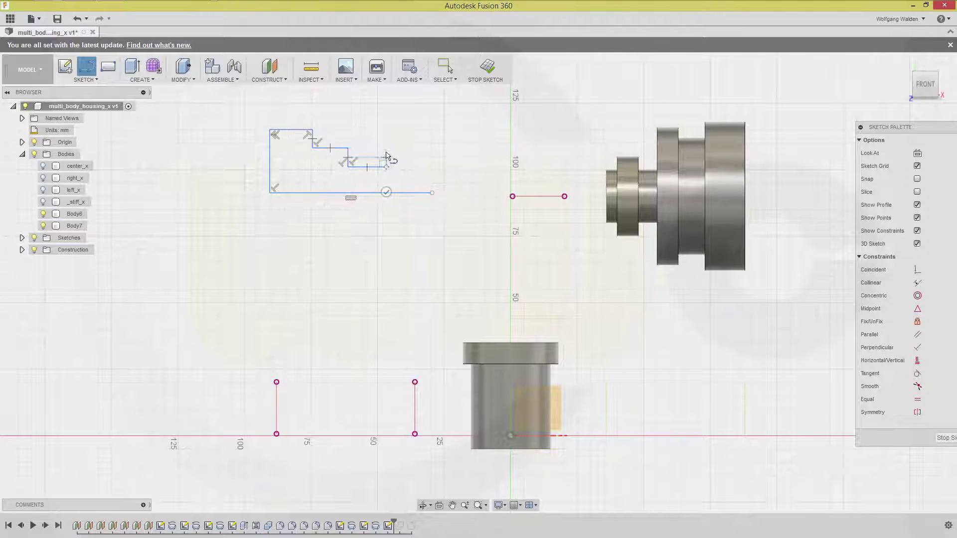
# Continue the stepped profile with a narrow rib about 13 mm tall and close it at the base line's right end
pyautogui.click(387, 167)
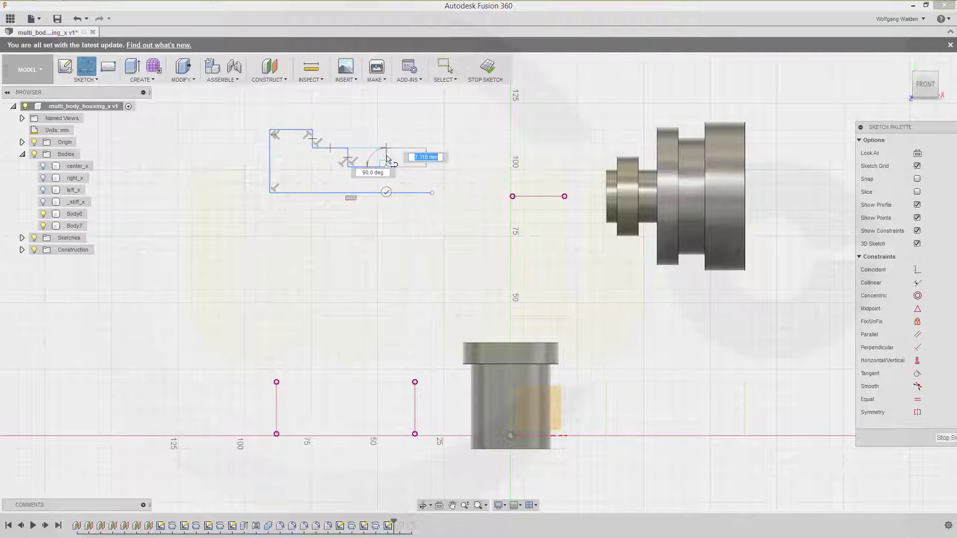
pyautogui.click(386, 131)
pyautogui.click(399, 131)
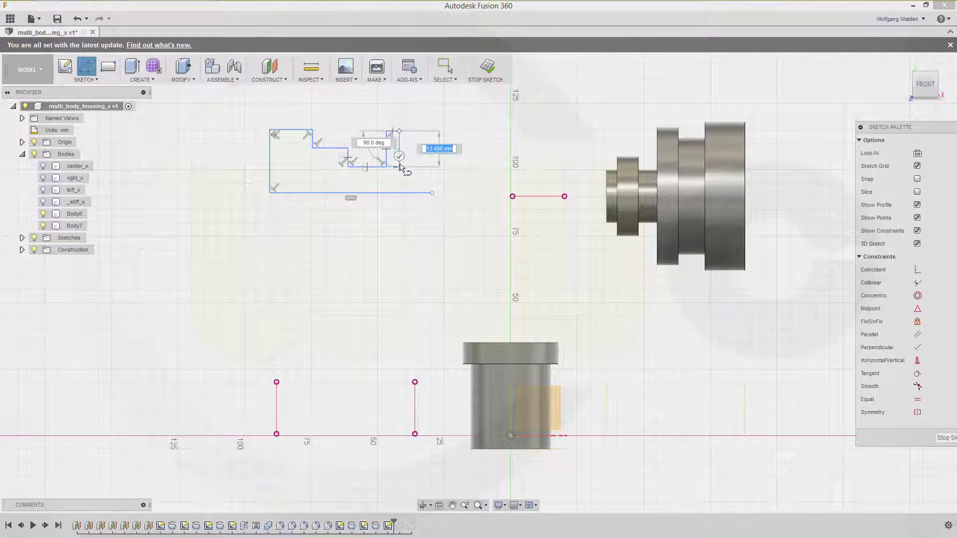
pyautogui.click(398, 166)
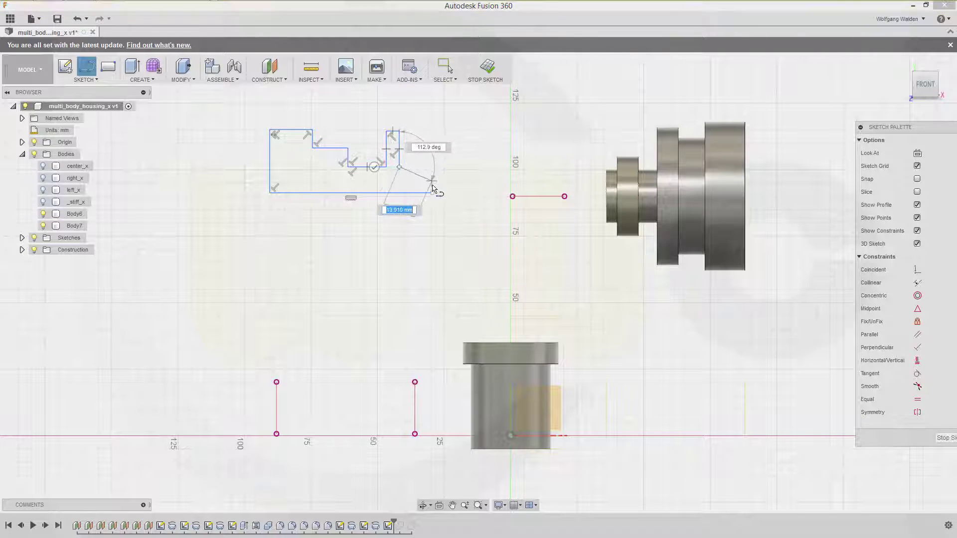
pyautogui.click(432, 168)
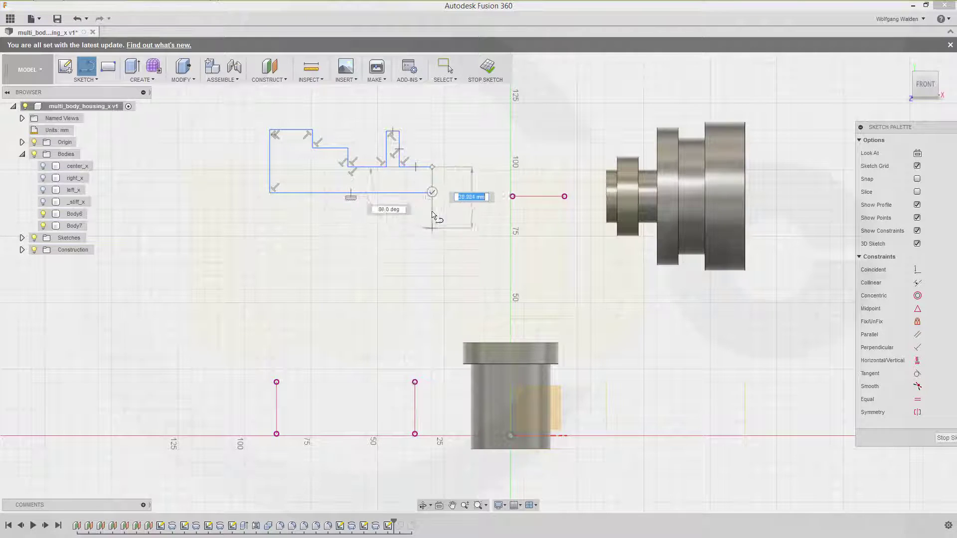
pyautogui.press('Escape')
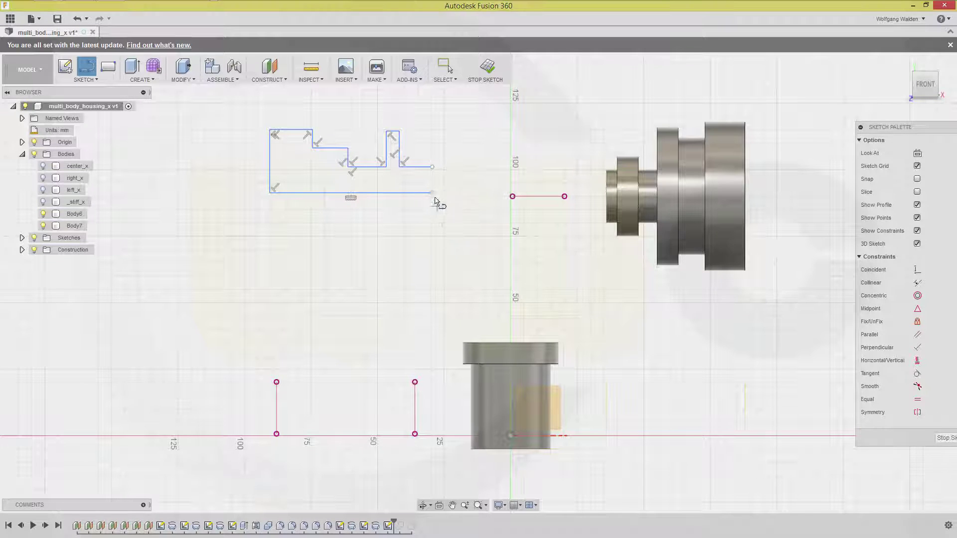
pyautogui.click(433, 168)
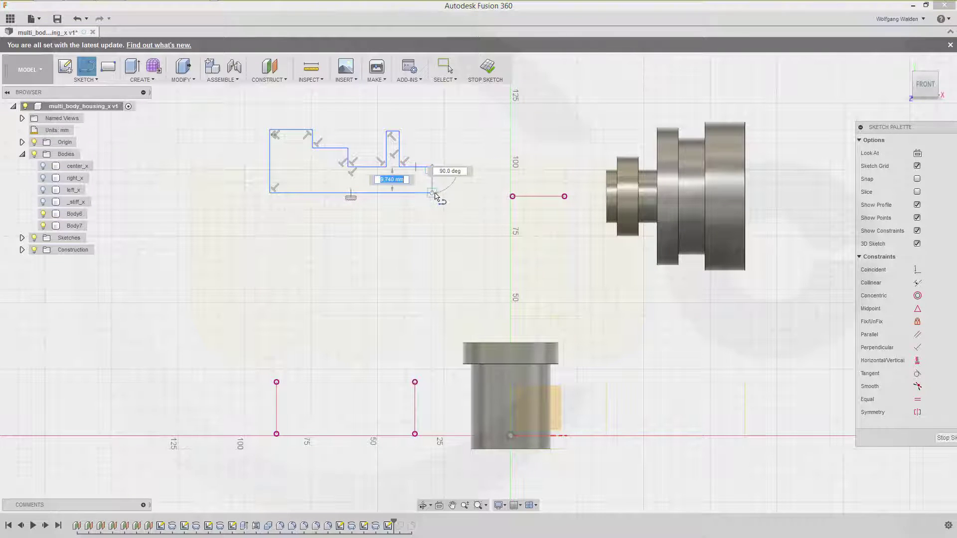
pyautogui.click(433, 194)
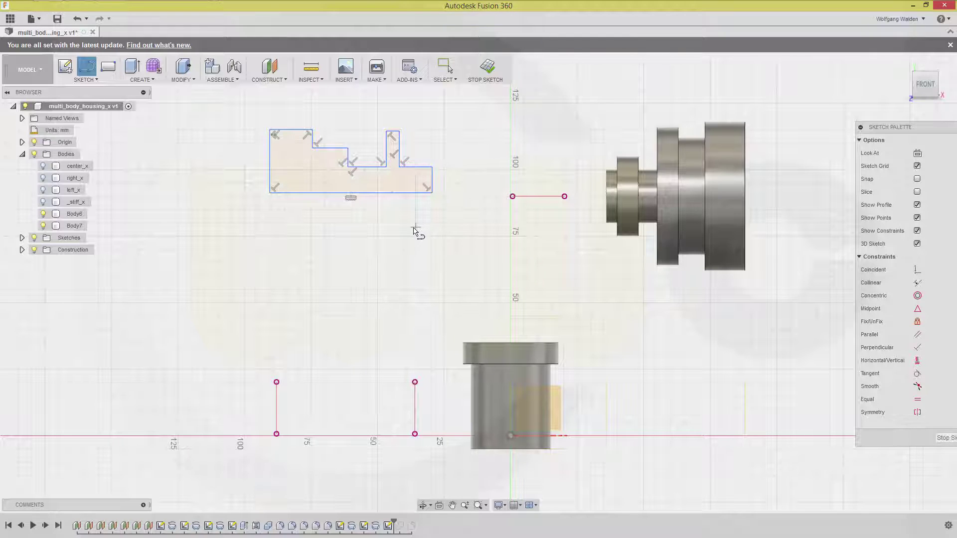
pyautogui.press('Escape')
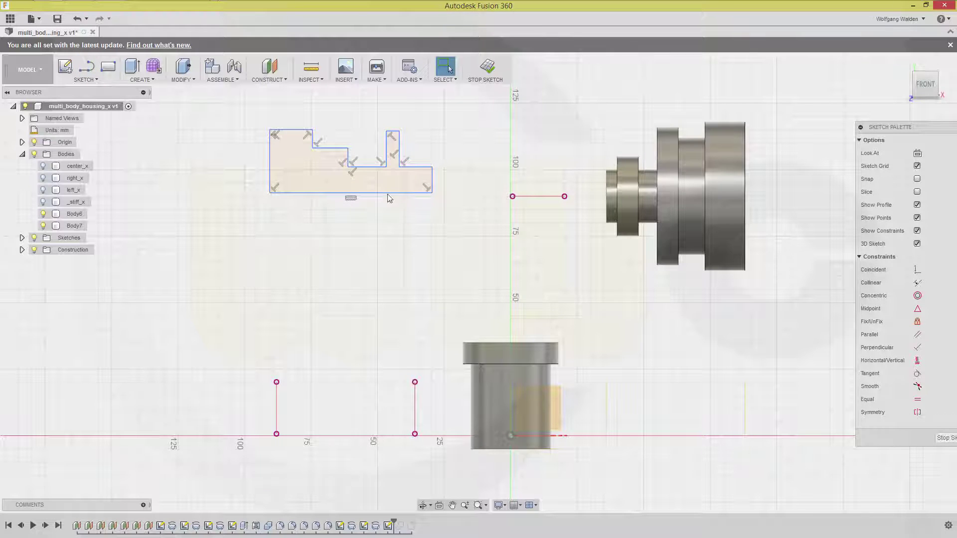
# Make the profile's two vertical end edges collinear with the projected vertical lines and its base edge collinear with the projected horizontal line
pyautogui.click(917, 282)
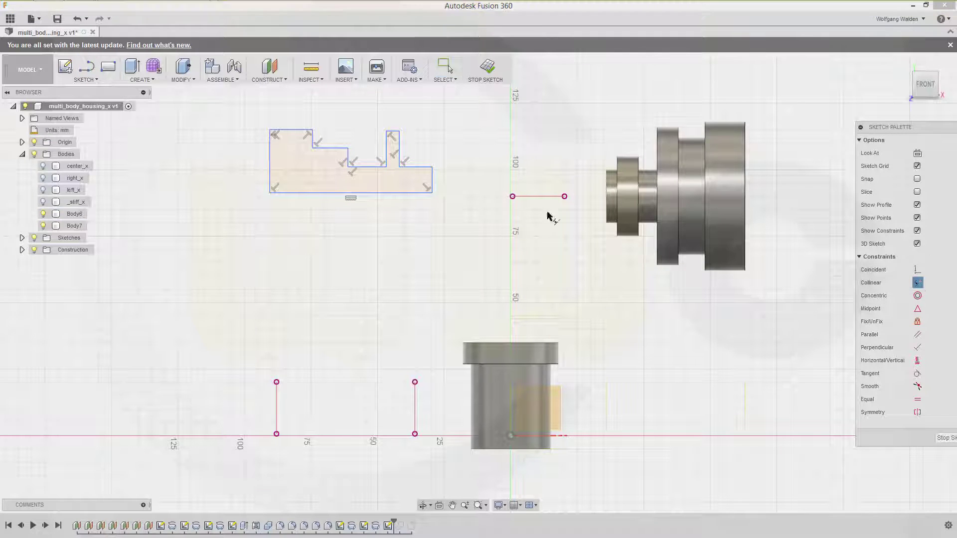
pyautogui.click(270, 175)
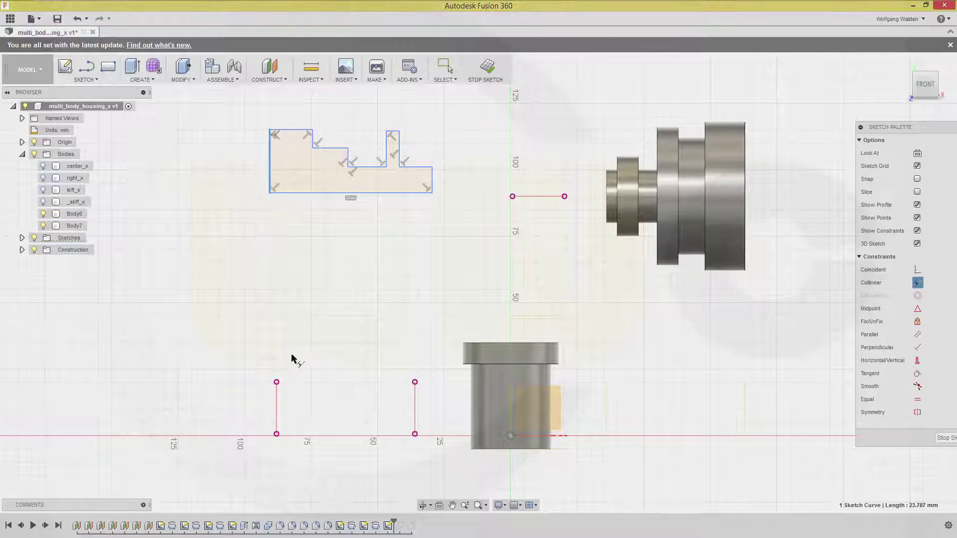
pyautogui.click(276, 391)
pyautogui.click(439, 180)
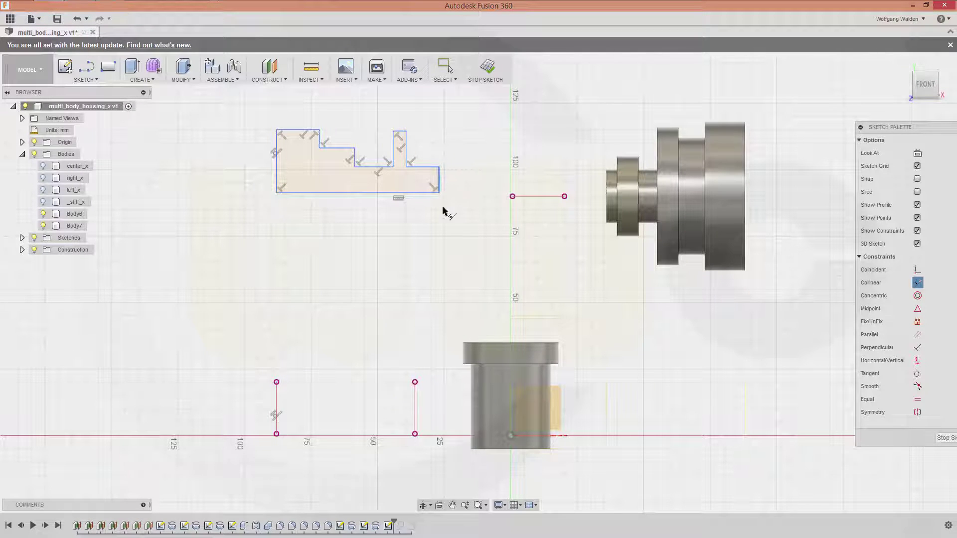
pyautogui.click(414, 405)
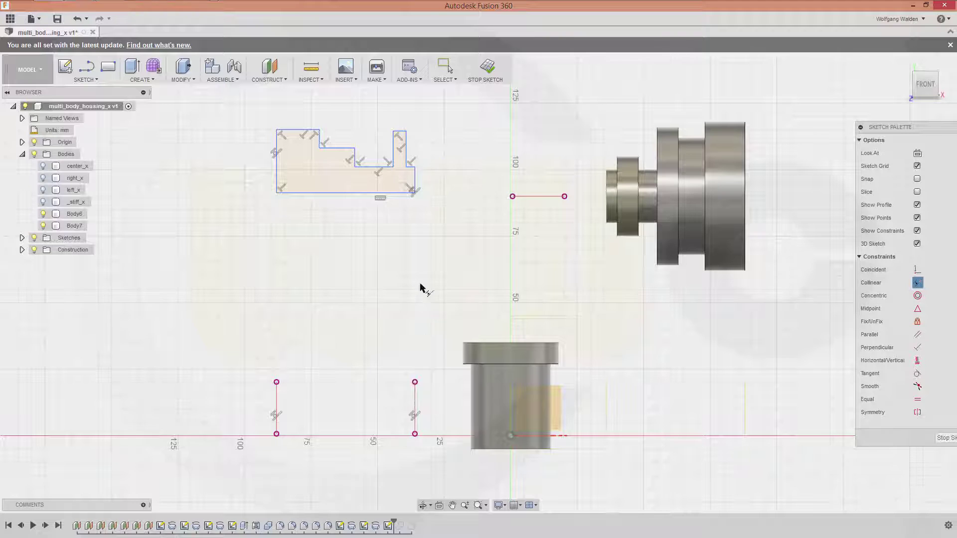
pyautogui.click(362, 193)
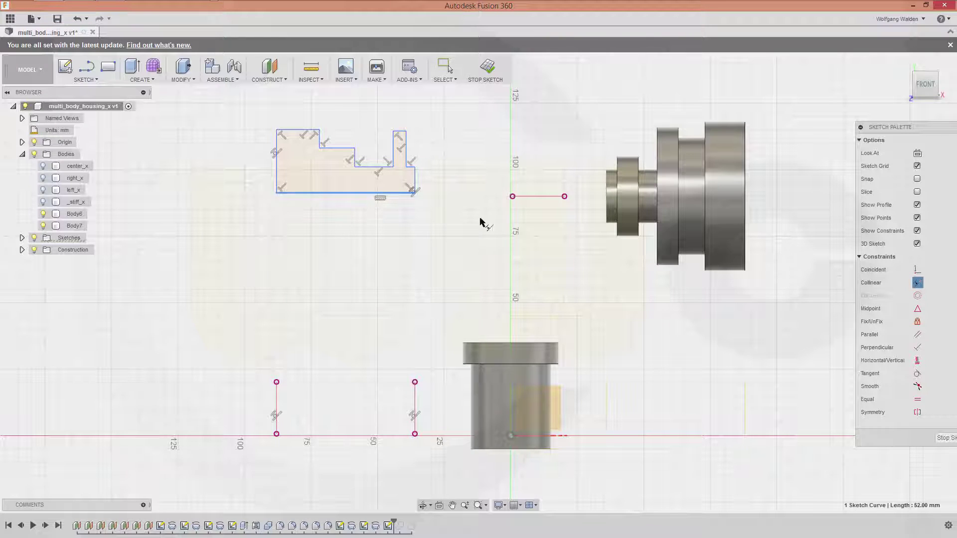
pyautogui.click(539, 197)
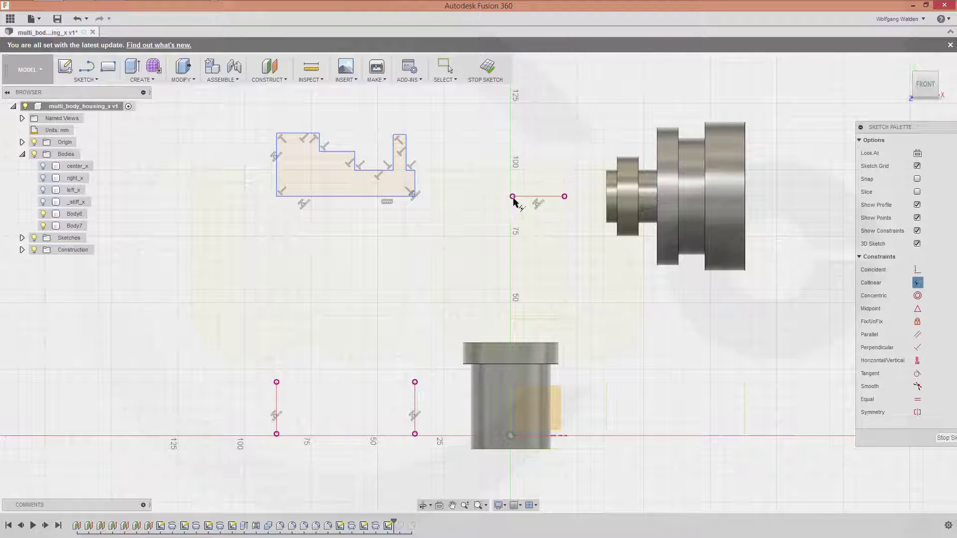
pyautogui.press('Escape')
# Dimension the height of the profile's tallest step above the base edge as 31 mm
pyautogui.click(290, 133)
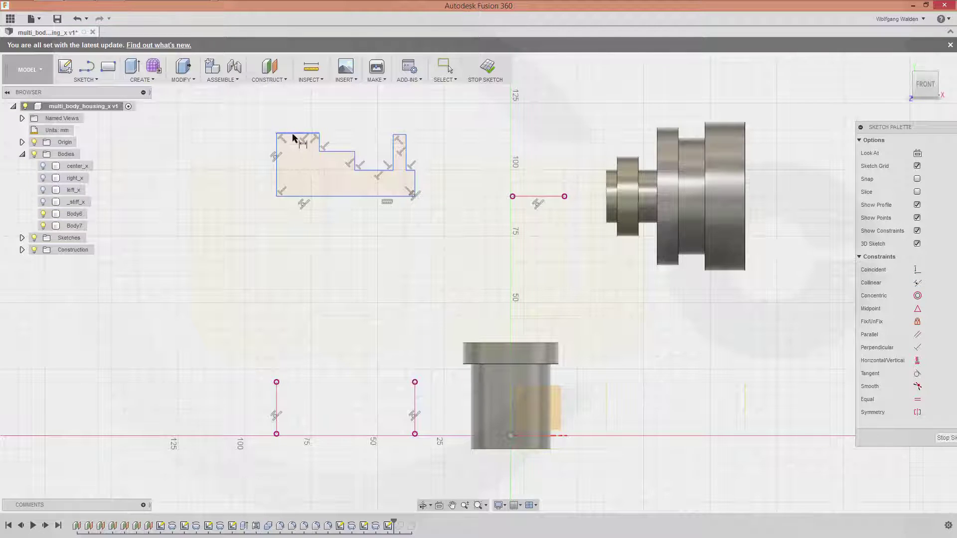
pyautogui.click(310, 196)
pyautogui.click(244, 173)
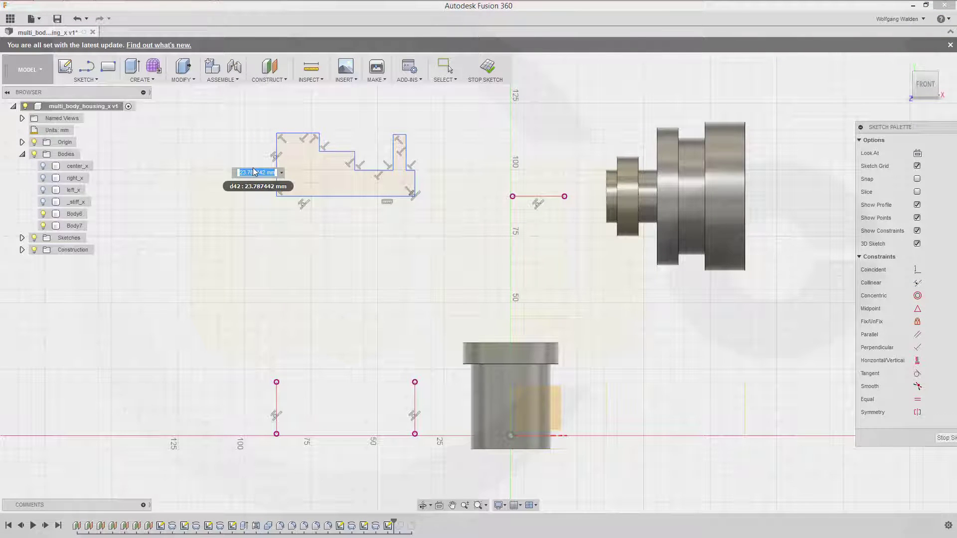
pyautogui.write('31')
pyautogui.press('Return')
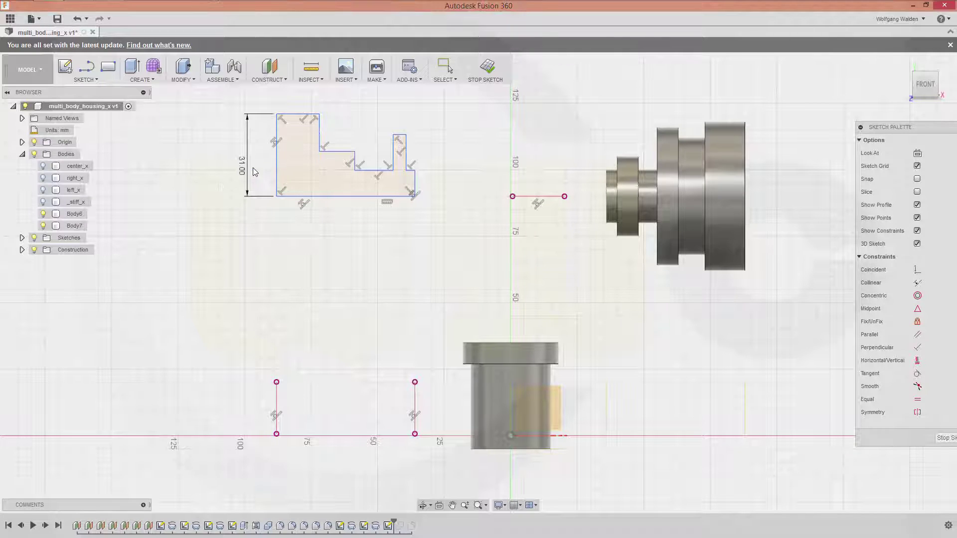
# Dimension the height of the second step above the base edge as 26 mm
pyautogui.click(336, 153)
pyautogui.click(339, 196)
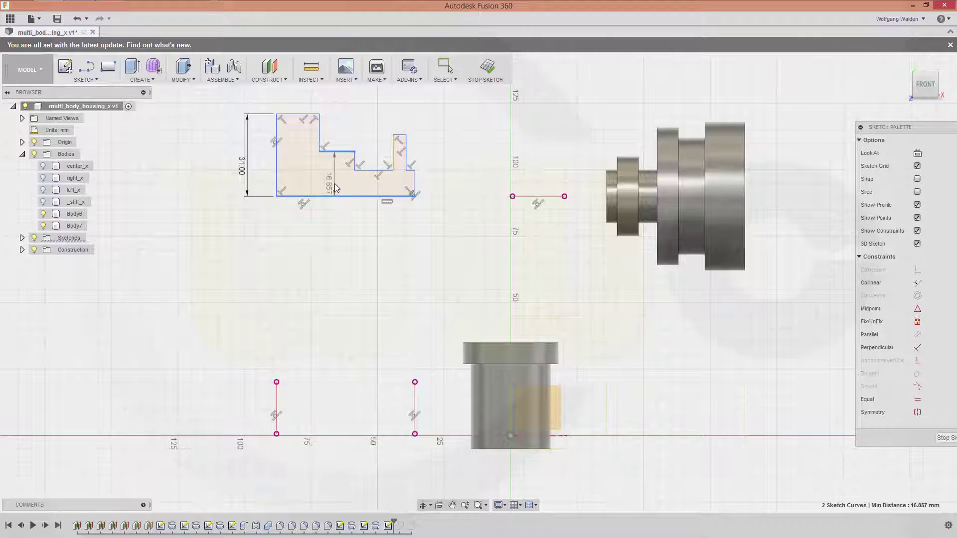
pyautogui.click(332, 177)
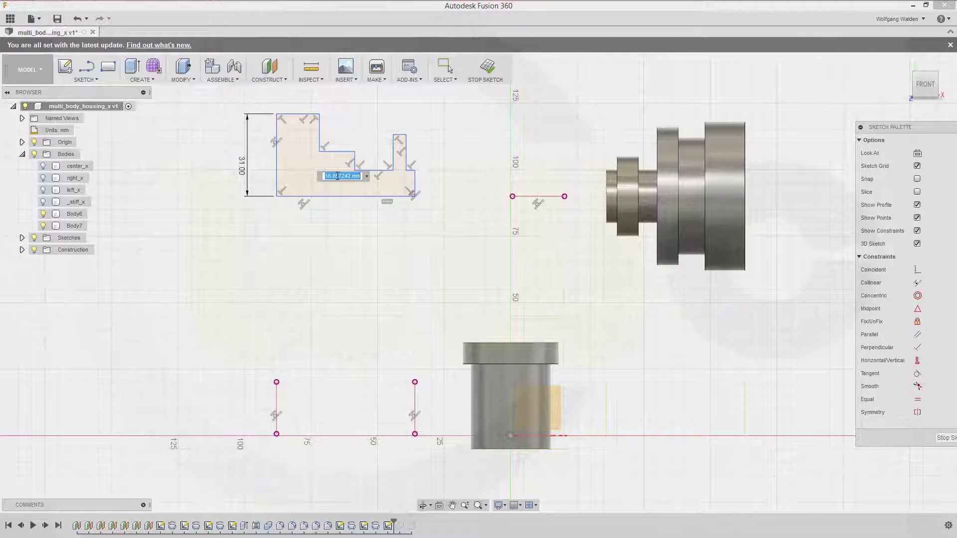
pyautogui.write('26')
pyautogui.press('Return')
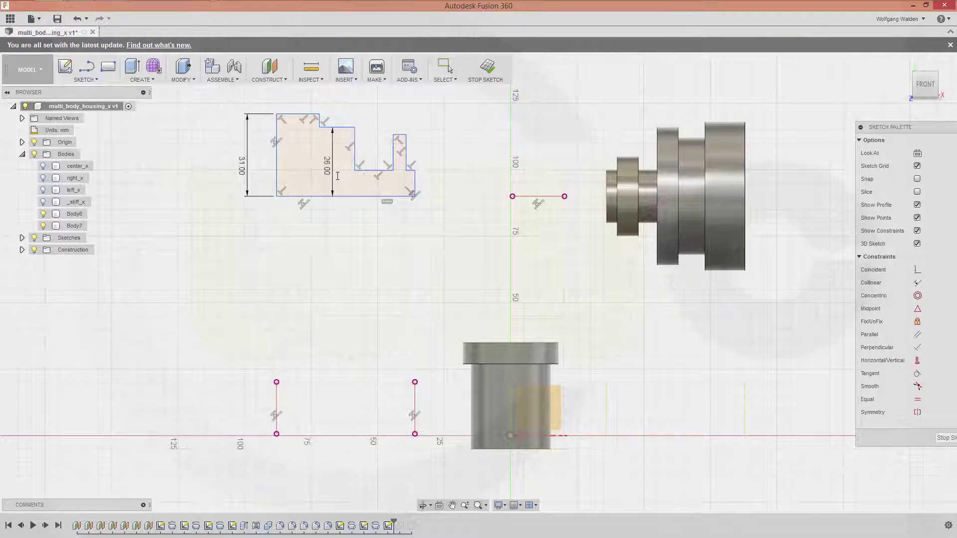
pyautogui.press('Escape')
# Set the height of the groove floor between the second step and the rib to 15 mm above the base edge
pyautogui.click(372, 169)
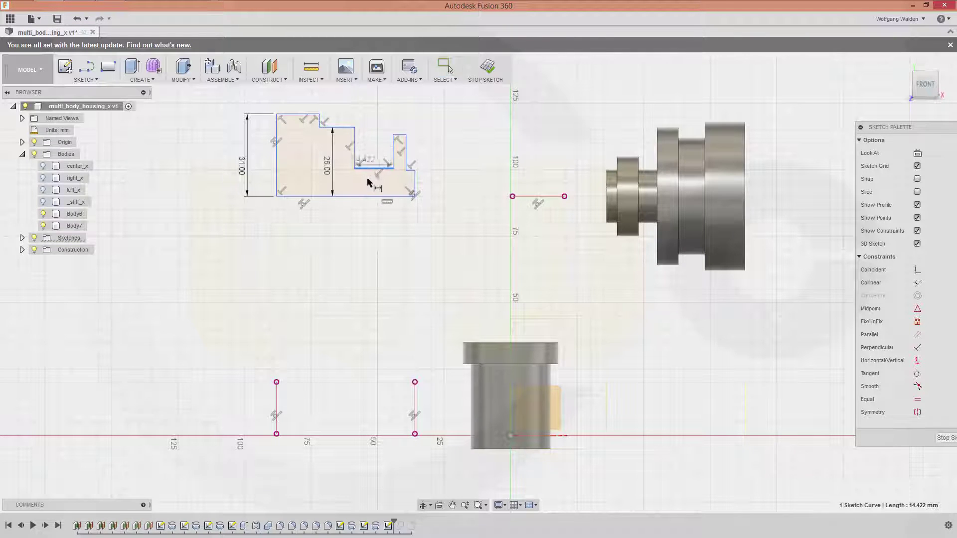
pyautogui.keyDown('shift'); pyautogui.click(372, 196); pyautogui.keyUp('shift')
pyautogui.click(367, 184)
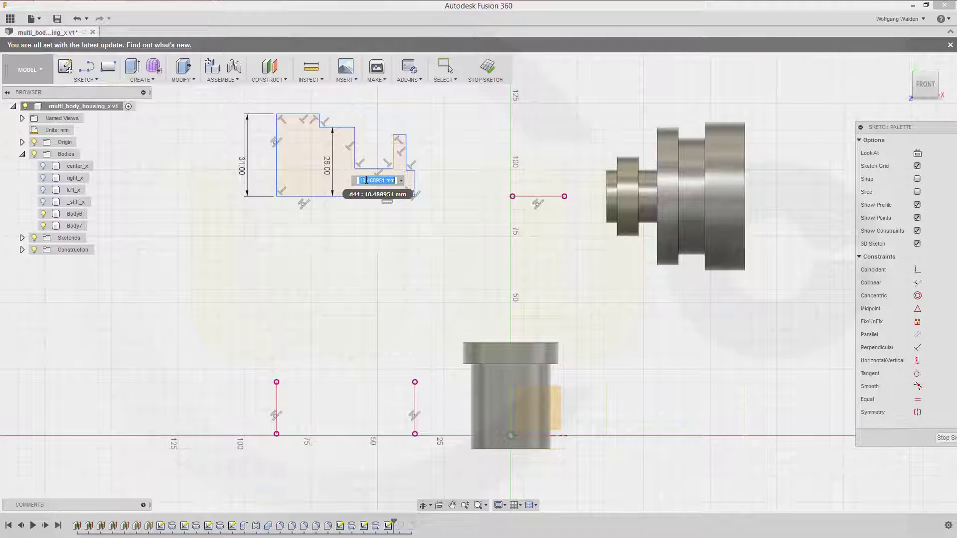
pyautogui.write('15')
pyautogui.press('Return')
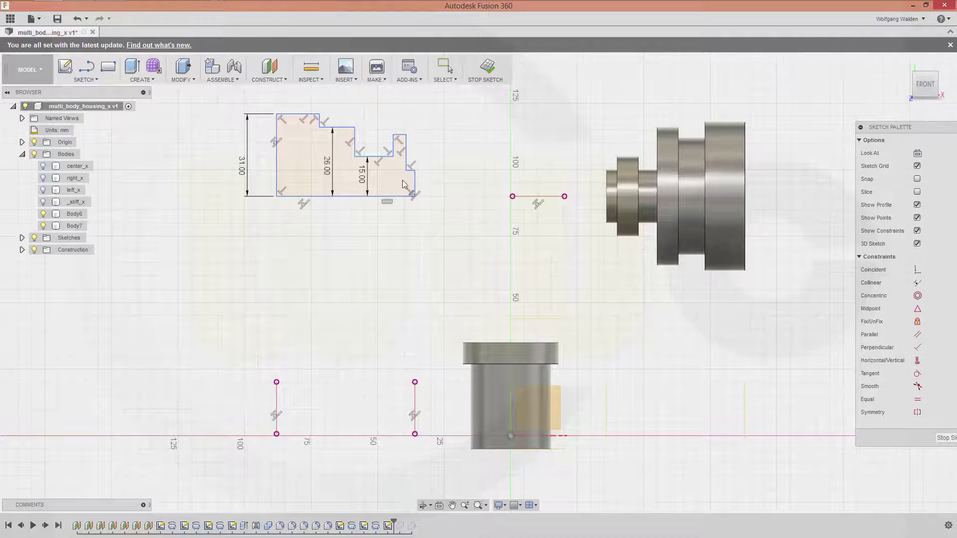
# Set the height of the short end step beyond the rib to 15 mm above the base edge
pyautogui.scroll(5, 411, 175)
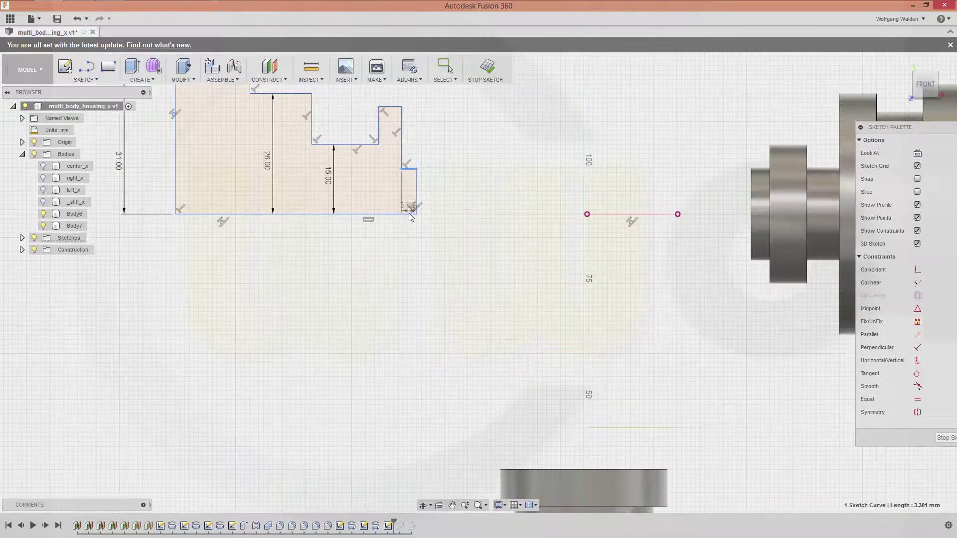
pyautogui.click(408, 214)
pyautogui.click(396, 196)
pyautogui.write('15')
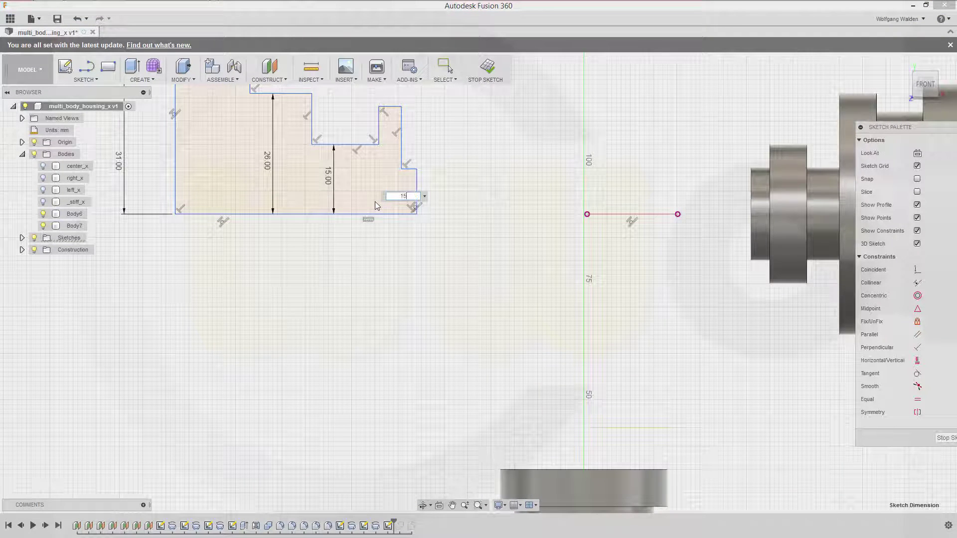
pyautogui.press('Return')
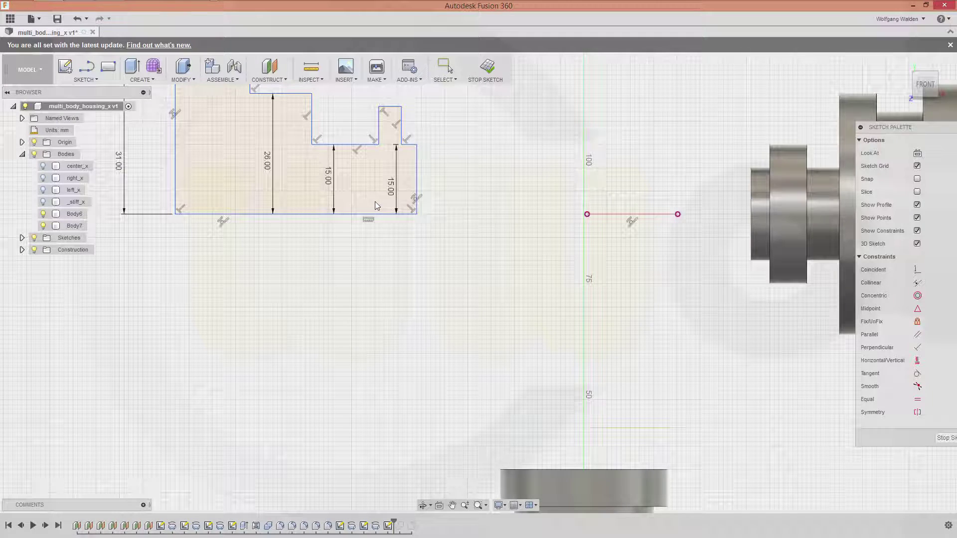
# Dimension the height of the rib's top edge above the base edge as 18 mm
pyautogui.click(389, 107)
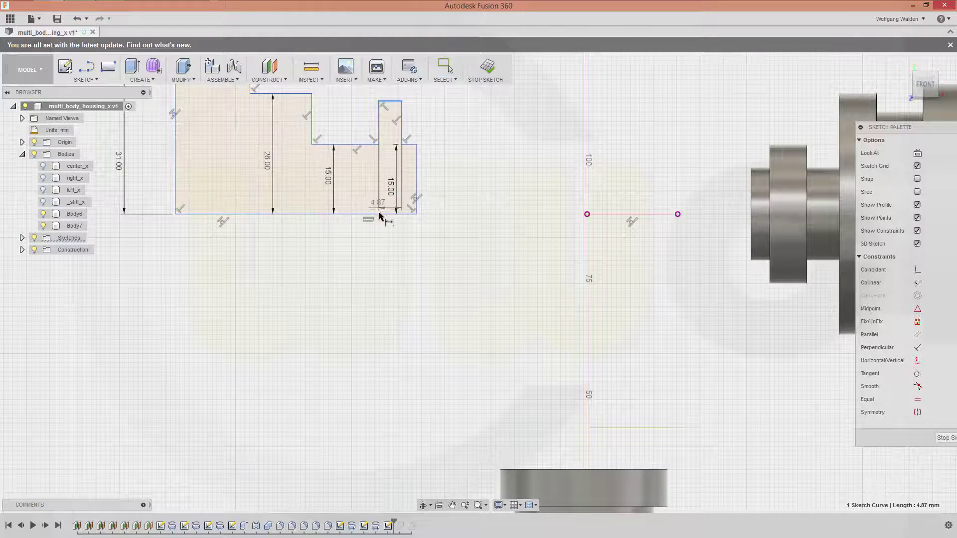
pyautogui.click(379, 214)
pyautogui.click(372, 183)
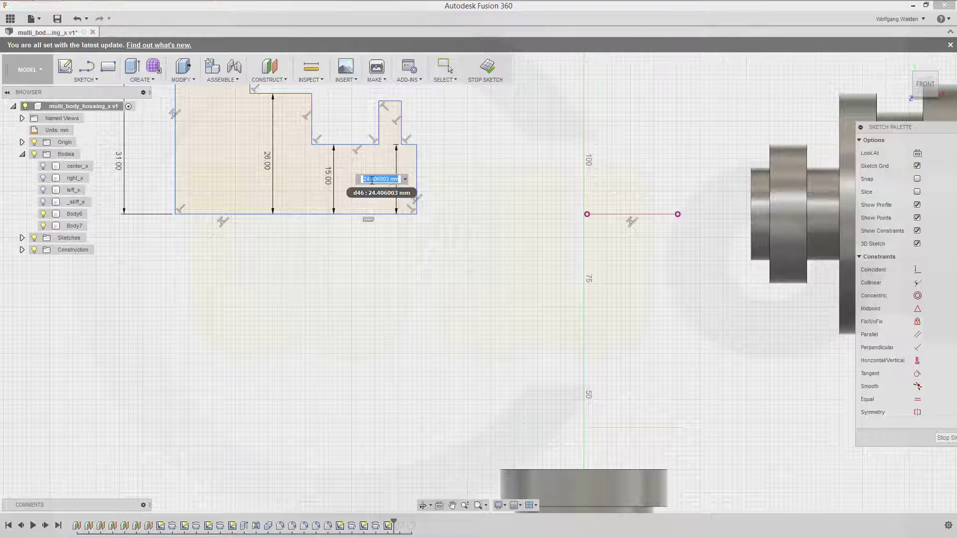
pyautogui.write('18')
pyautogui.press('Return')
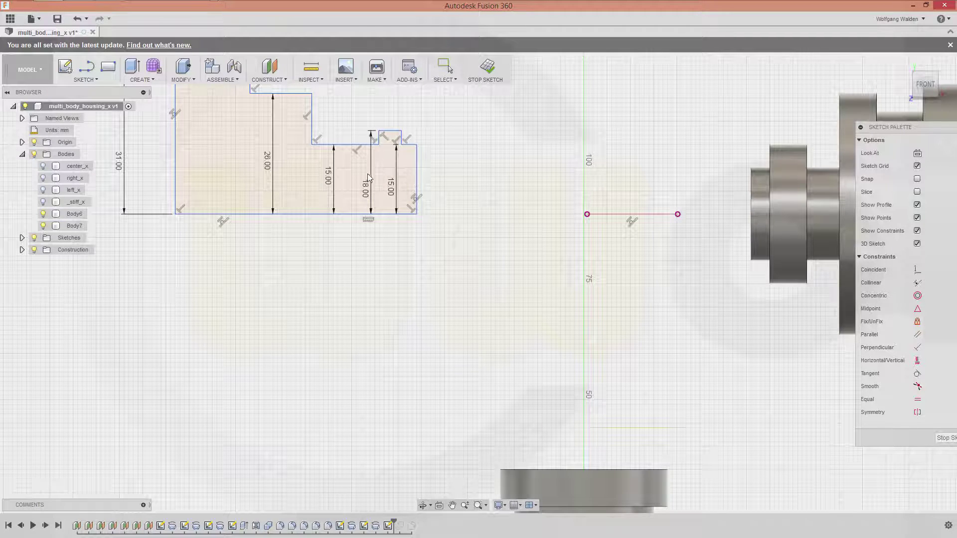
# Dimension the width of the profile's tallest step as 15 mm
pyautogui.moveTo(367, 173); pyautogui.dragTo(398, 265, button='middle')
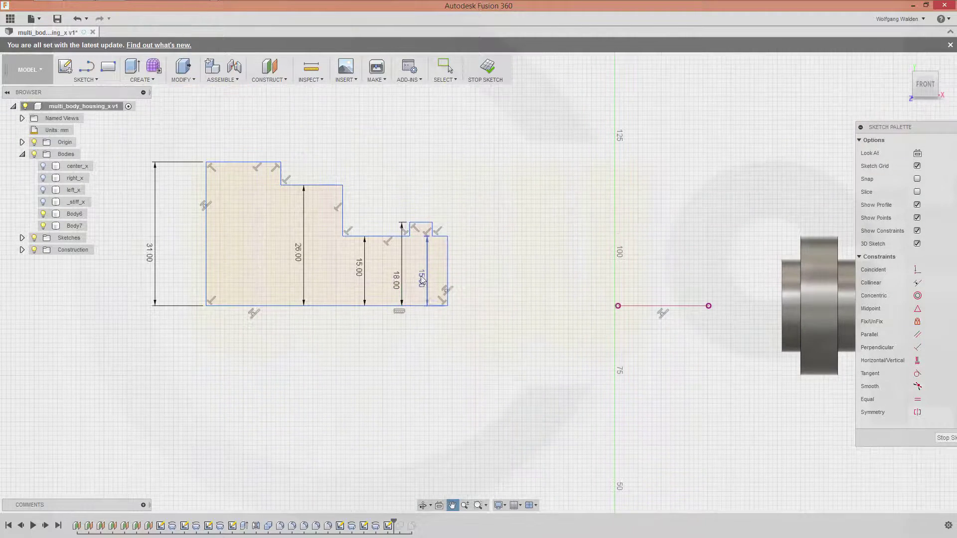
pyautogui.click(207, 185)
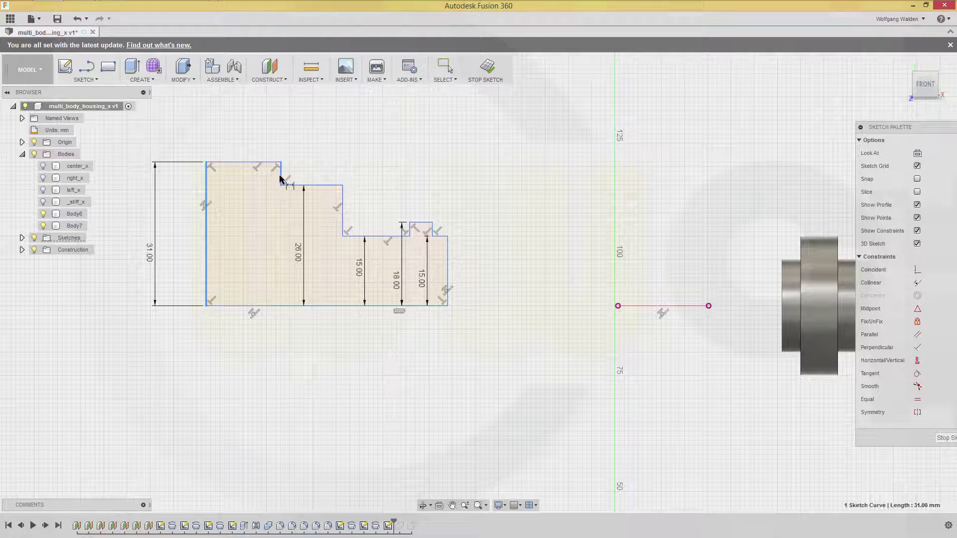
pyautogui.click(263, 163)
pyautogui.click(250, 135)
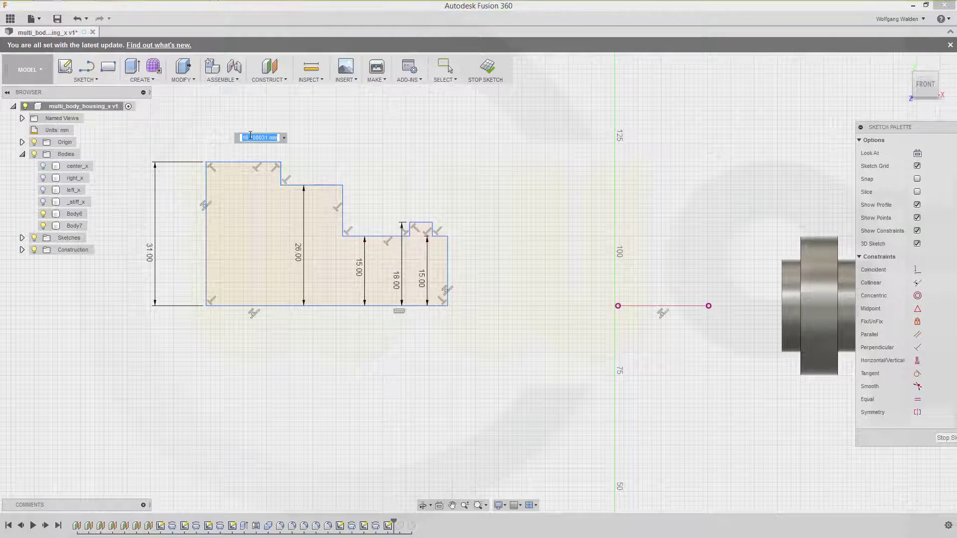
pyautogui.write('15')
pyautogui.press('Return')
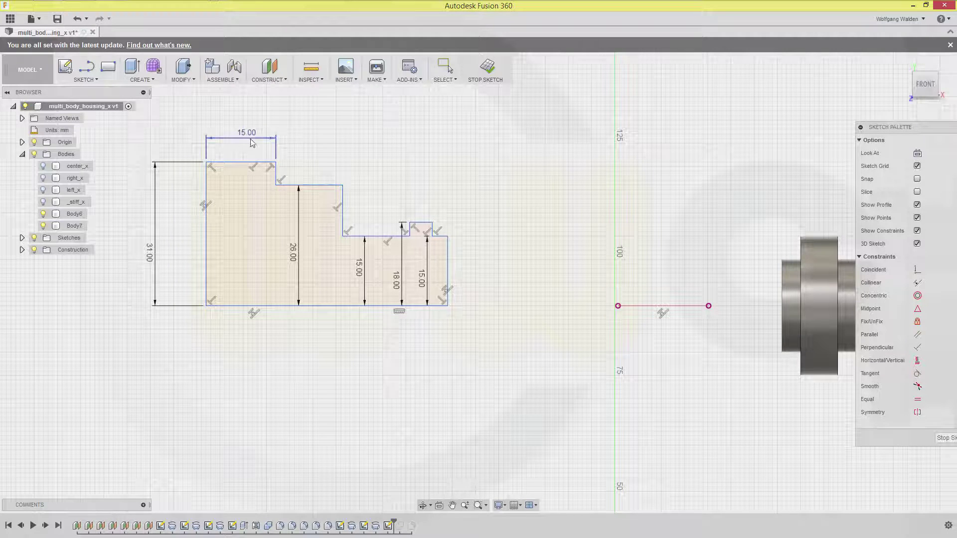
# Dimension the width of the profile's second step as 20 mm
pyautogui.click(341, 203)
pyautogui.click(304, 185)
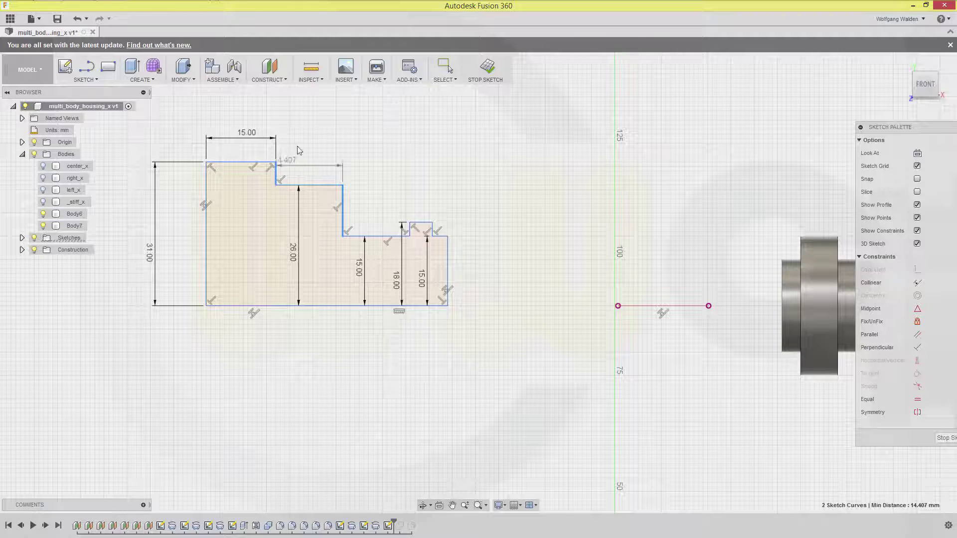
pyautogui.click(302, 139)
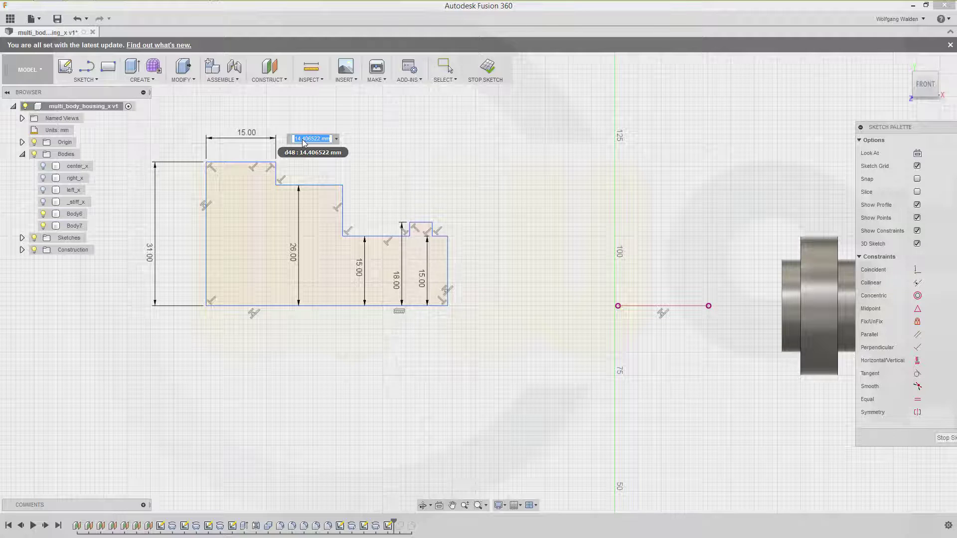
pyautogui.write('28')
pyautogui.press('Return')
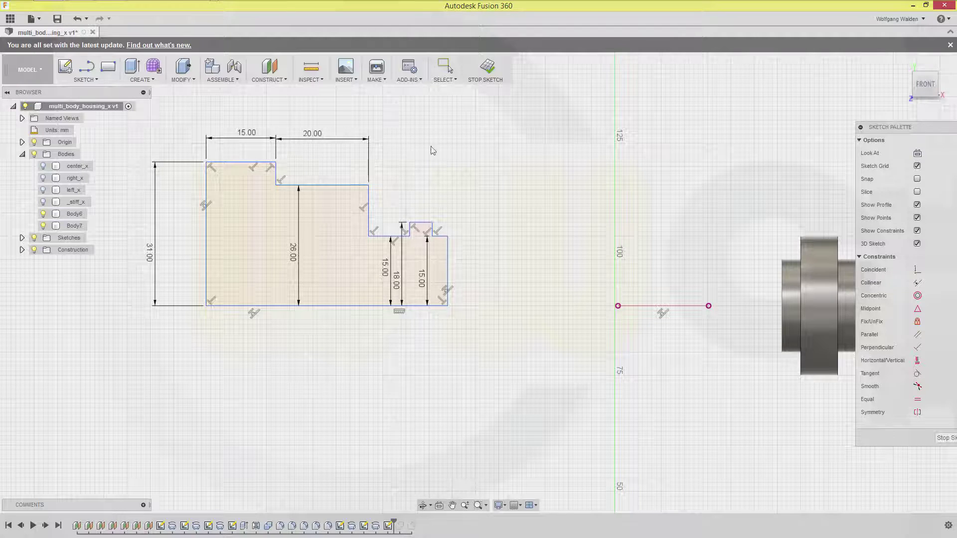
# Set the width of the groove between the second step and the rib to 4 mm
pyautogui.click(411, 232)
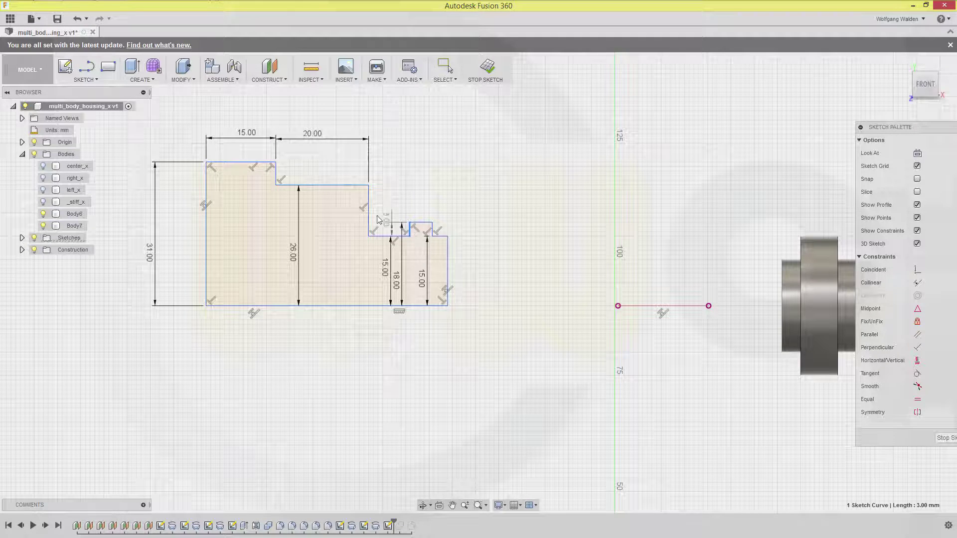
pyautogui.click(369, 219)
pyautogui.click(388, 184)
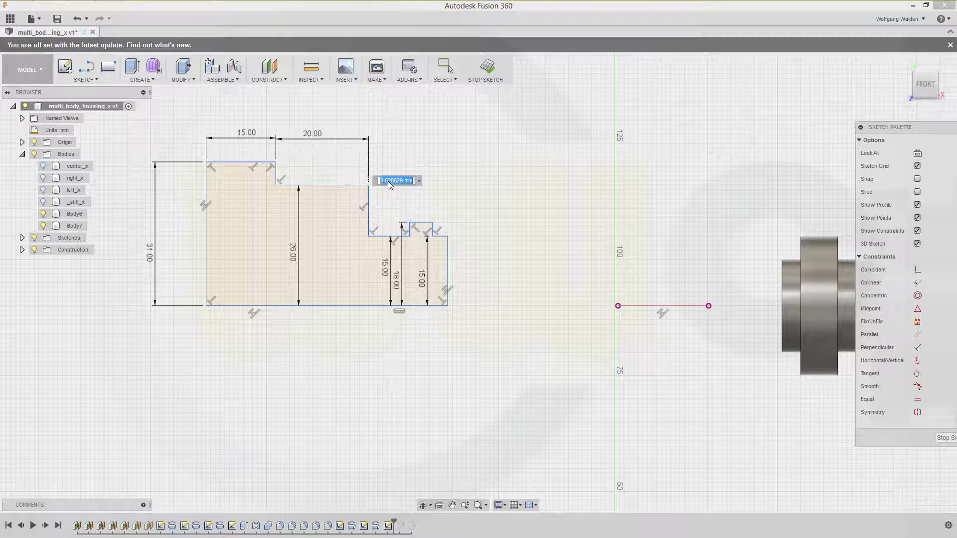
pyautogui.write('4')
pyautogui.press('Return')
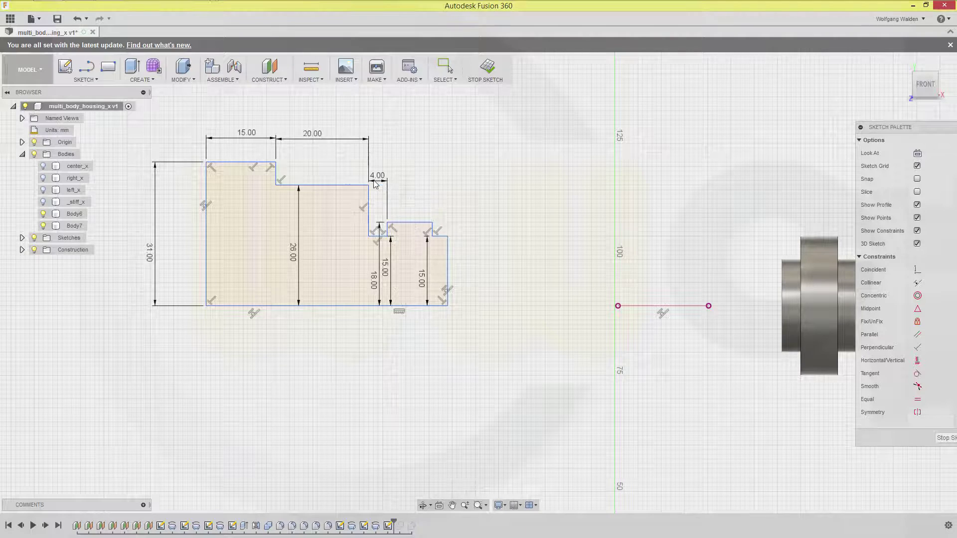
# Dimension the width of the rib as 8 mm
pyautogui.click(433, 229)
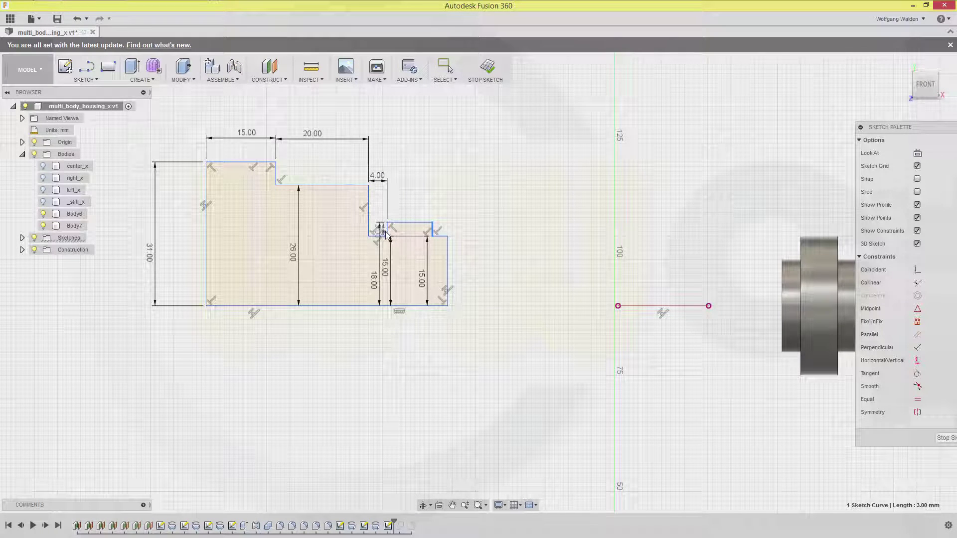
pyautogui.click(389, 234)
pyautogui.click(409, 184)
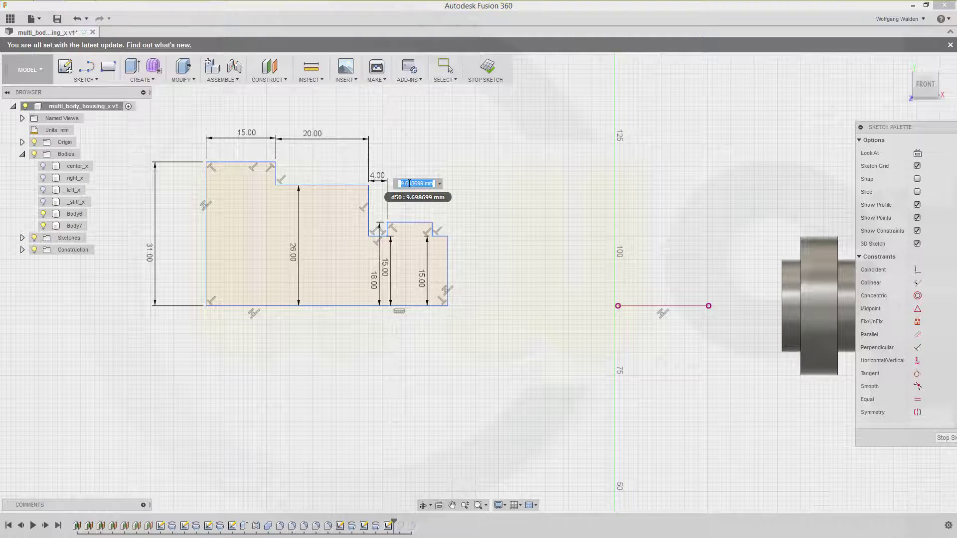
pyautogui.write('8')
pyautogui.press('Return')
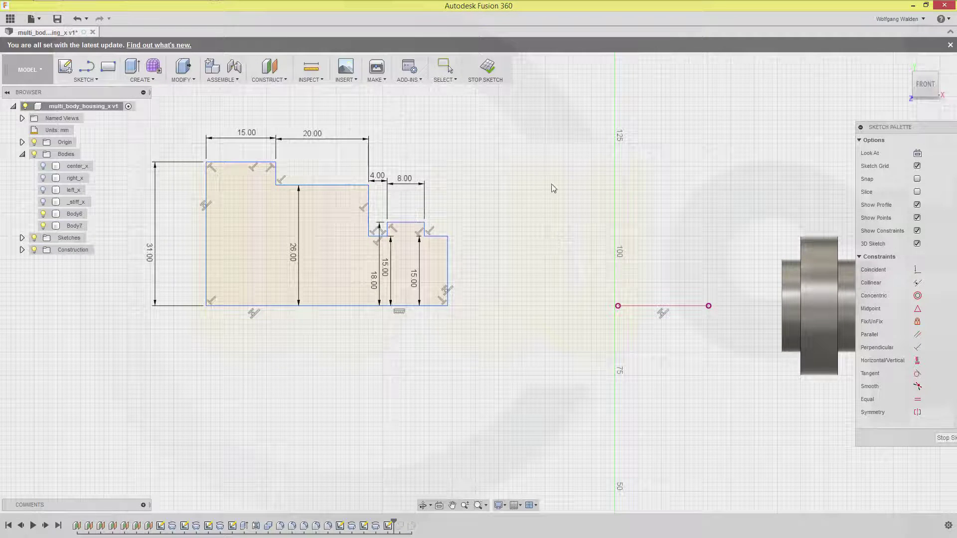
# Finish the sketch and revolve the stepped profile 360 degrees about its base edge as a new body
pyautogui.click(487, 69)
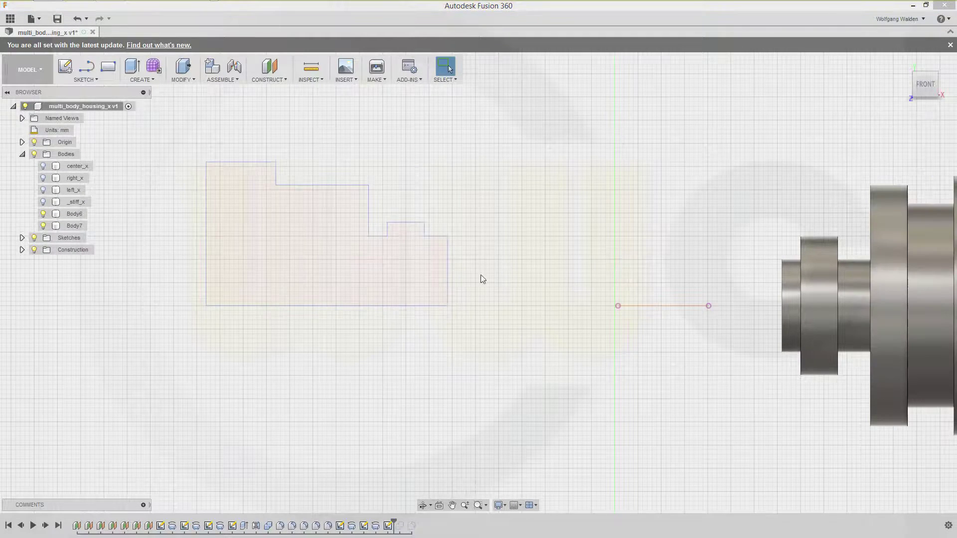
pyautogui.click(153, 81)
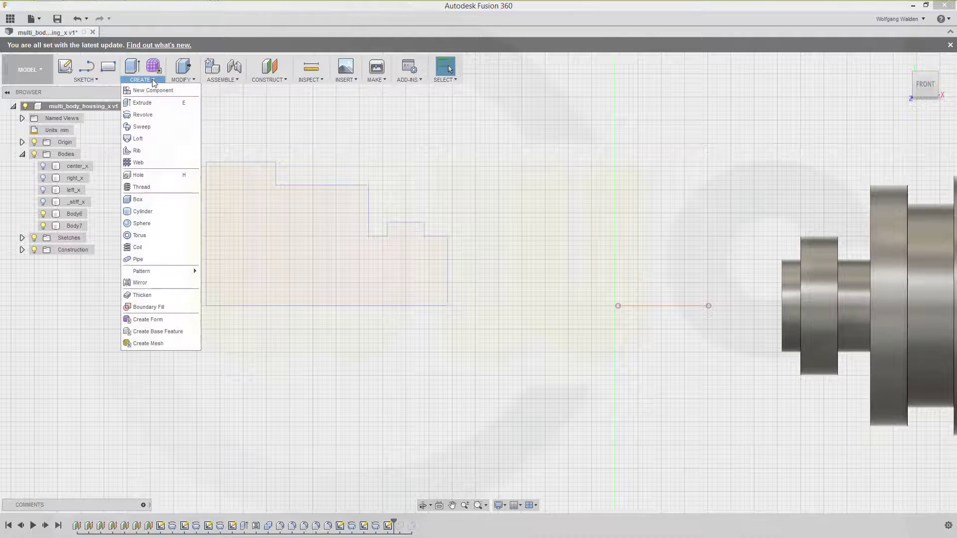
pyautogui.click(146, 115)
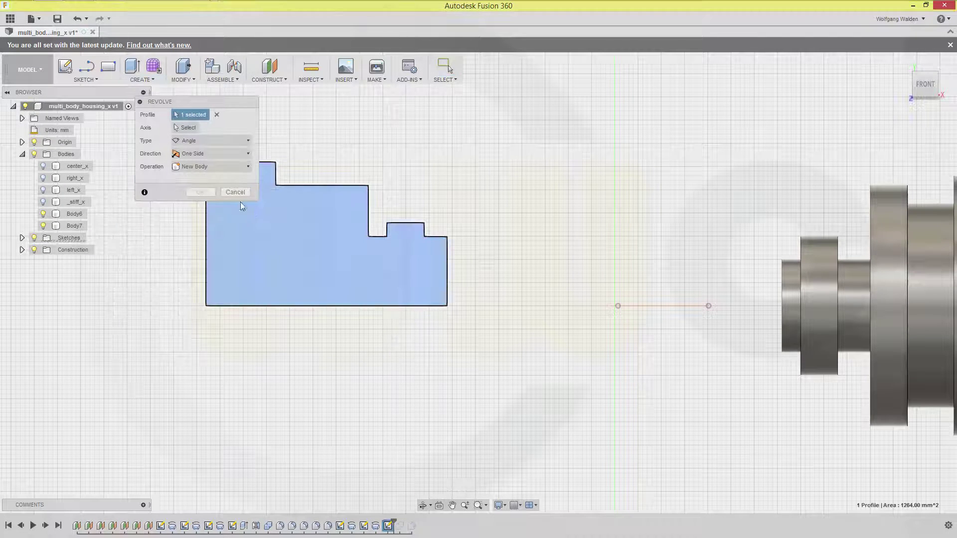
pyautogui.click(241, 204)
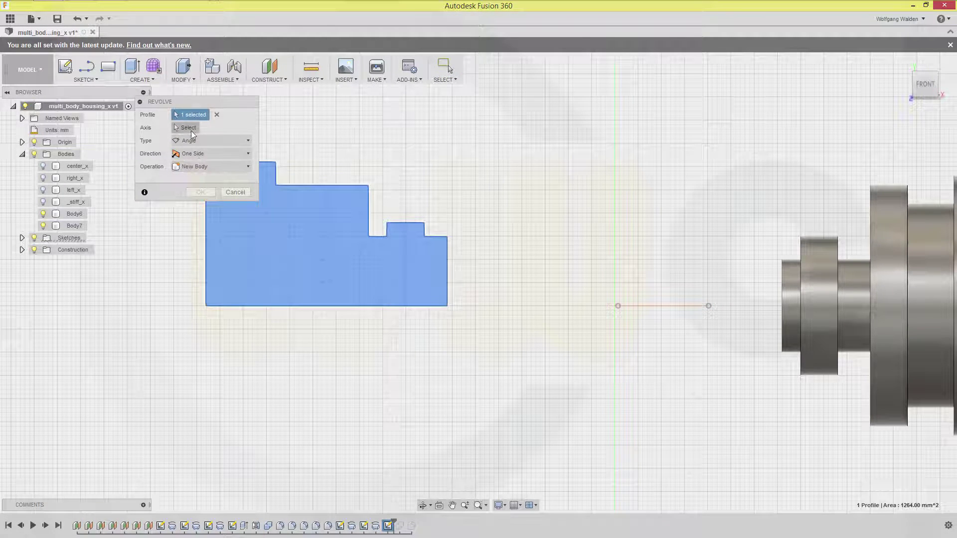
pyautogui.click(288, 306)
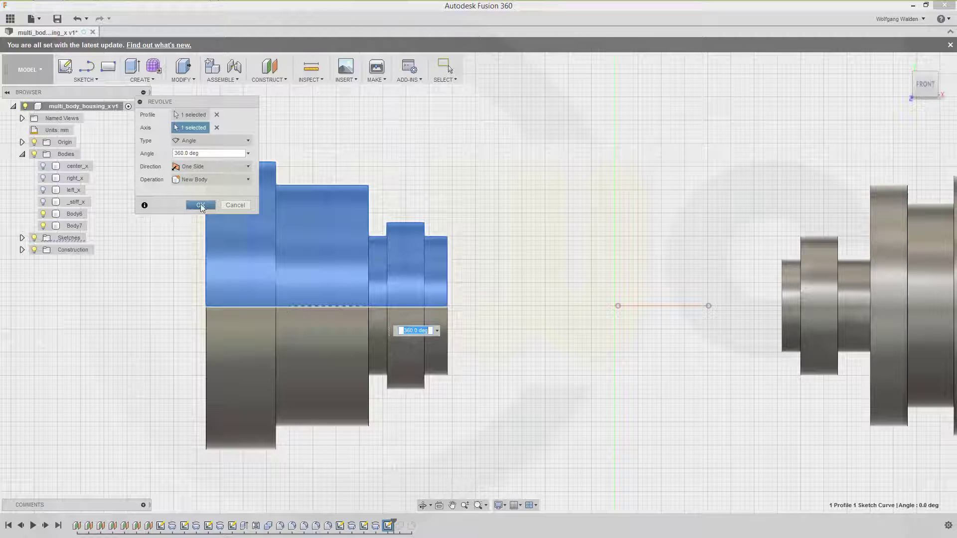
pyautogui.click(201, 205)
pyautogui.click(201, 205)
# Fillet both outer edges of the narrow large-diameter flange on Body6 with a 1 mm radius
pyautogui.scroll(2, 566, 294)
pyautogui.scroll(-4, 646, 365)
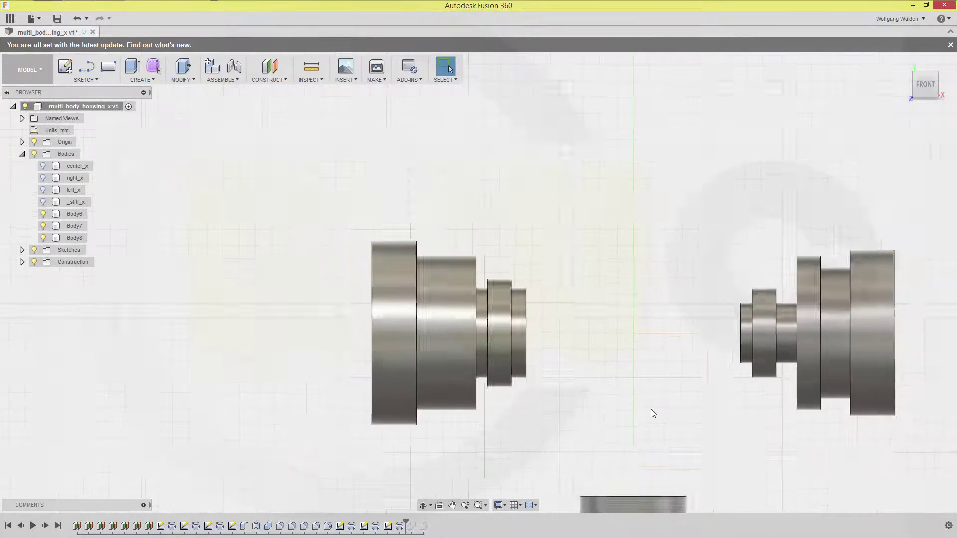
pyautogui.scroll(-2, 652, 418)
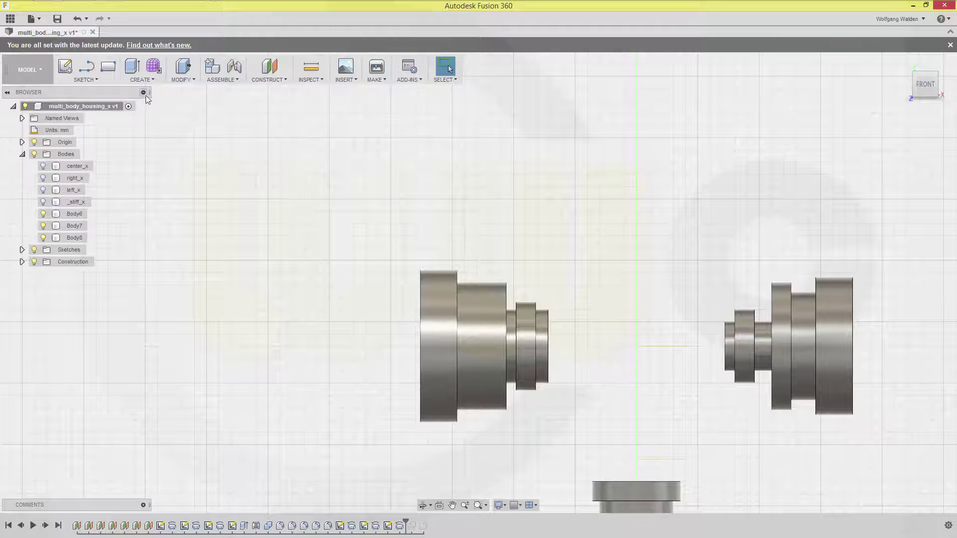
pyautogui.click(153, 79)
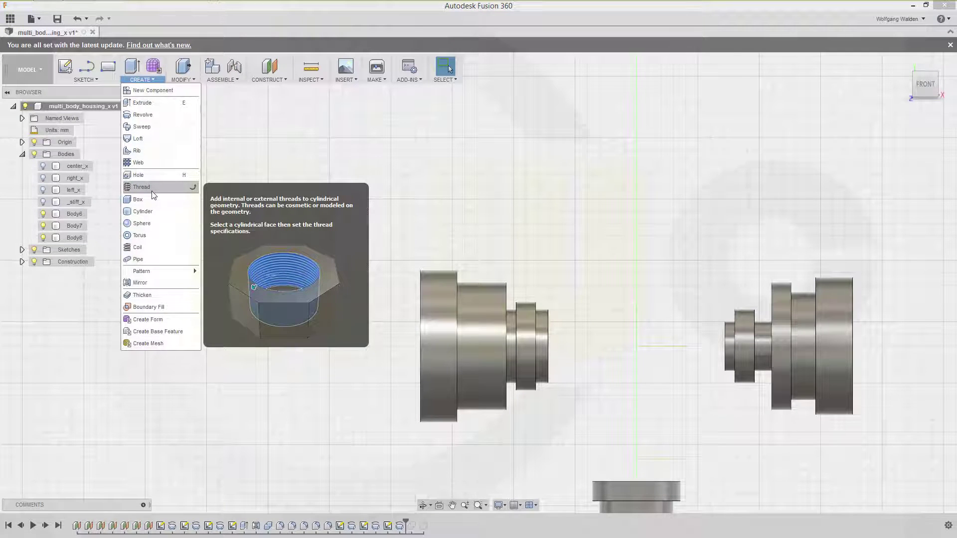
pyautogui.click(193, 80)
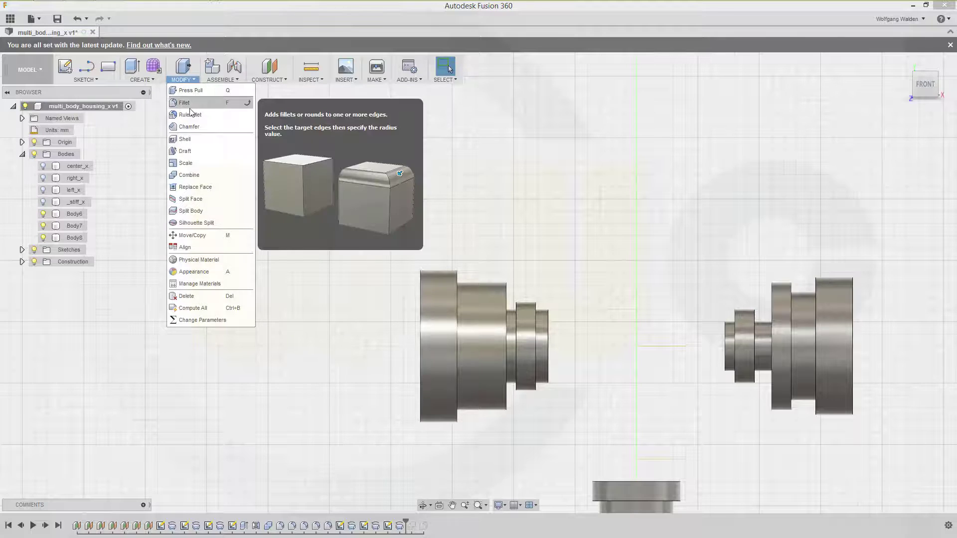
pyautogui.click(185, 103)
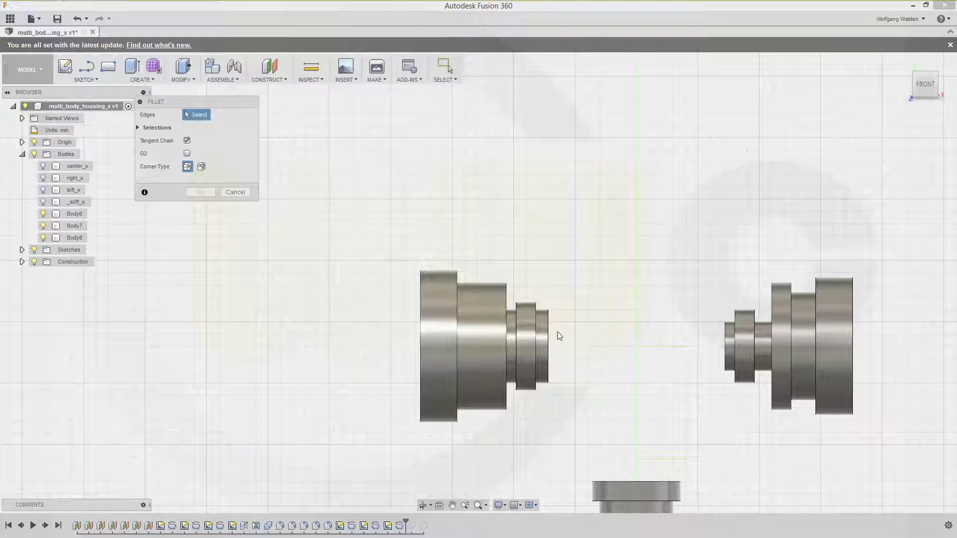
pyautogui.click(772, 303)
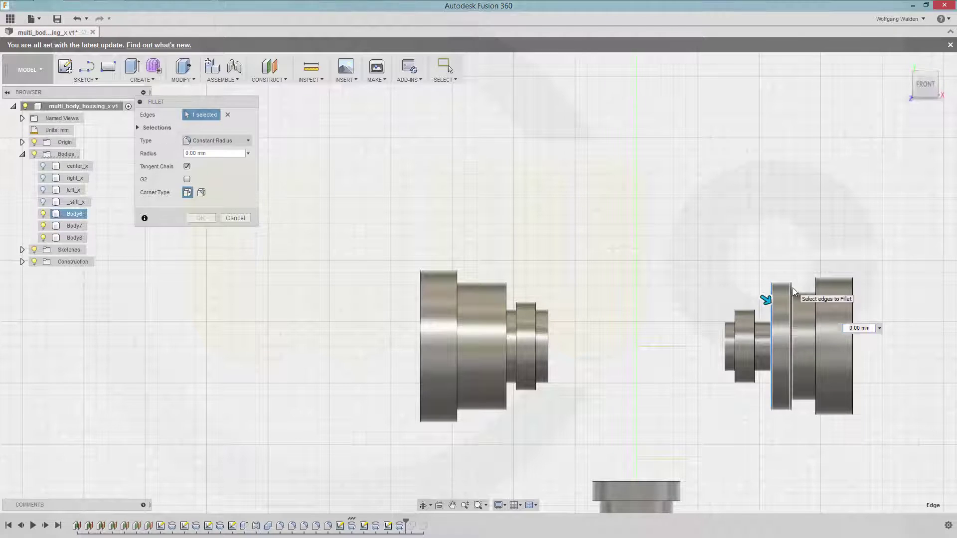
pyautogui.click(785, 282)
pyautogui.write('1')
pyautogui.press('Return')
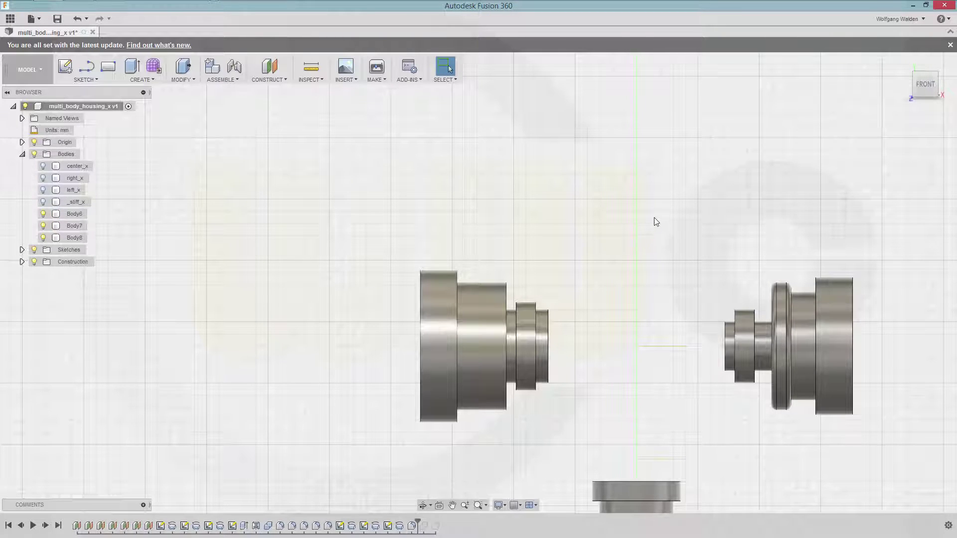
# Fillet the outer edge of the new revolved body's second-largest step, on the side facing the groove, with a 5 mm radius
pyautogui.click(506, 294)
pyautogui.rightClick(242, 110)
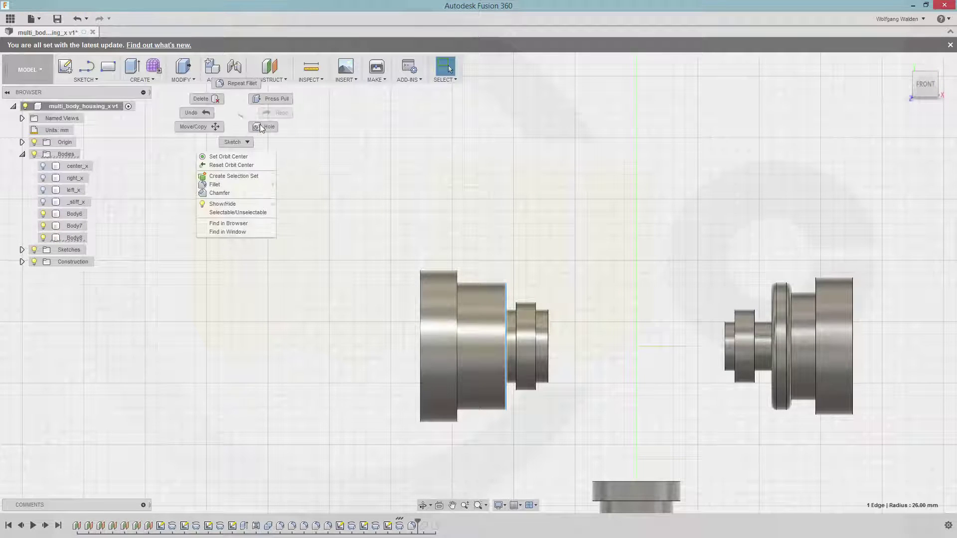
pyautogui.click(237, 83)
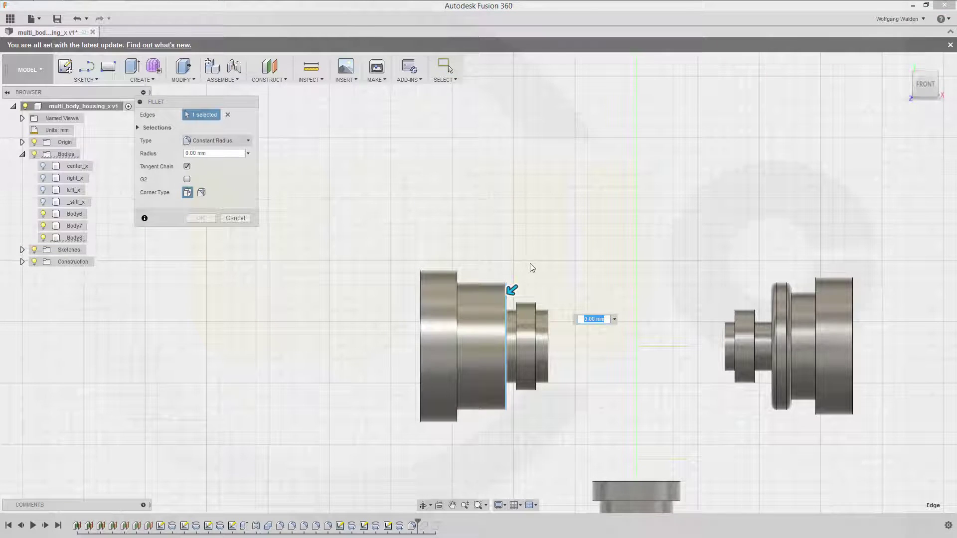
pyautogui.write('5')
pyautogui.press('Return')
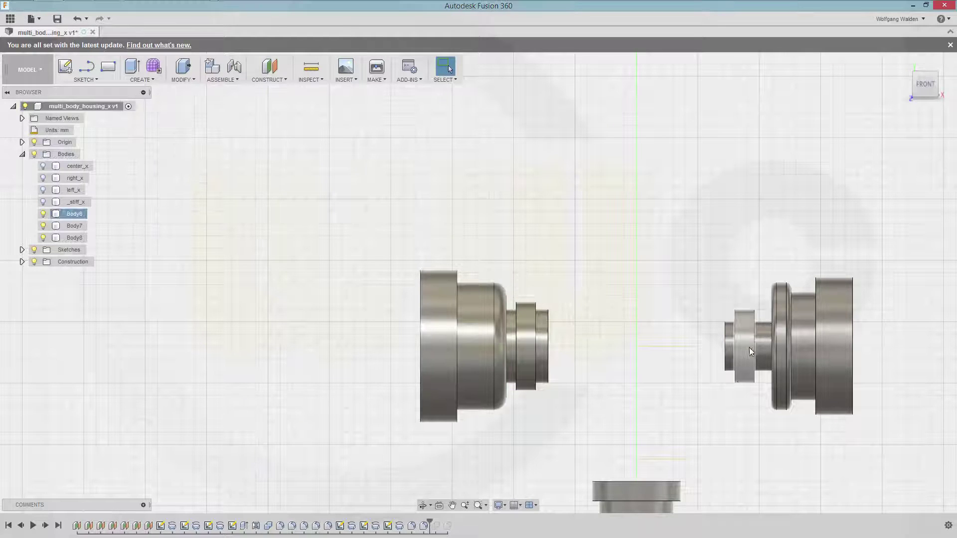
# Fillet the upper and lower outer edges of the flange on Body7 with a 2 mm radius
pyautogui.moveTo(697, 411); pyautogui.dragTo(628, 255, button='middle')
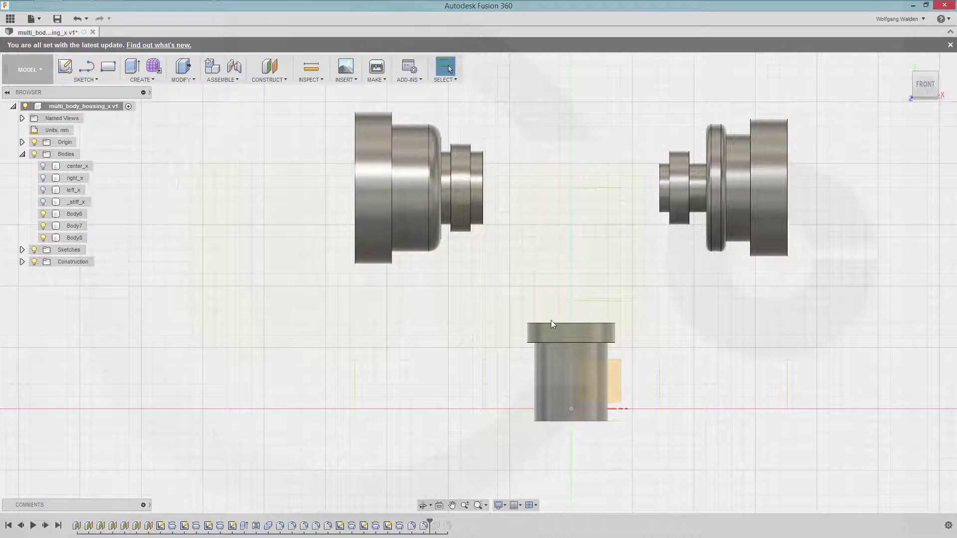
pyautogui.rightClick(573, 299)
pyautogui.click(572, 262)
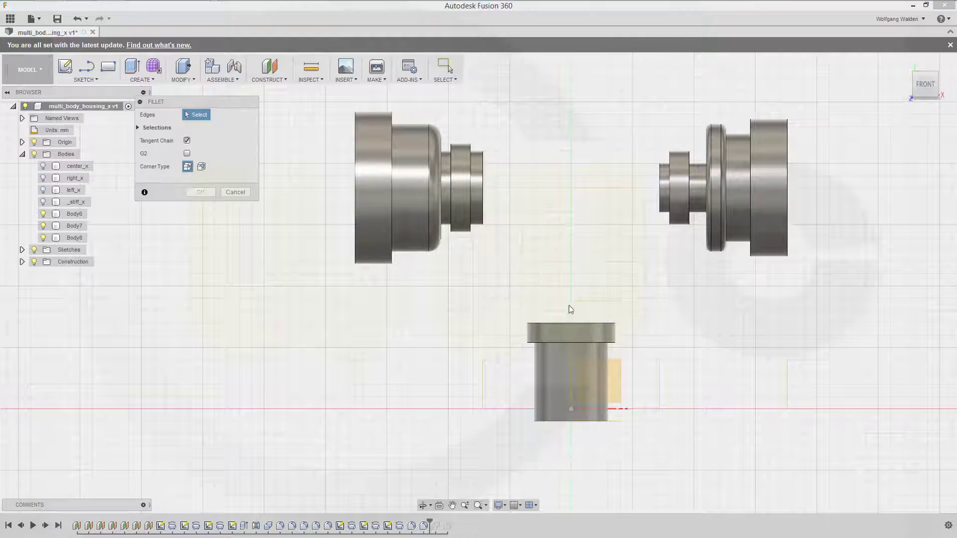
pyautogui.click(558, 324)
pyautogui.click(561, 343)
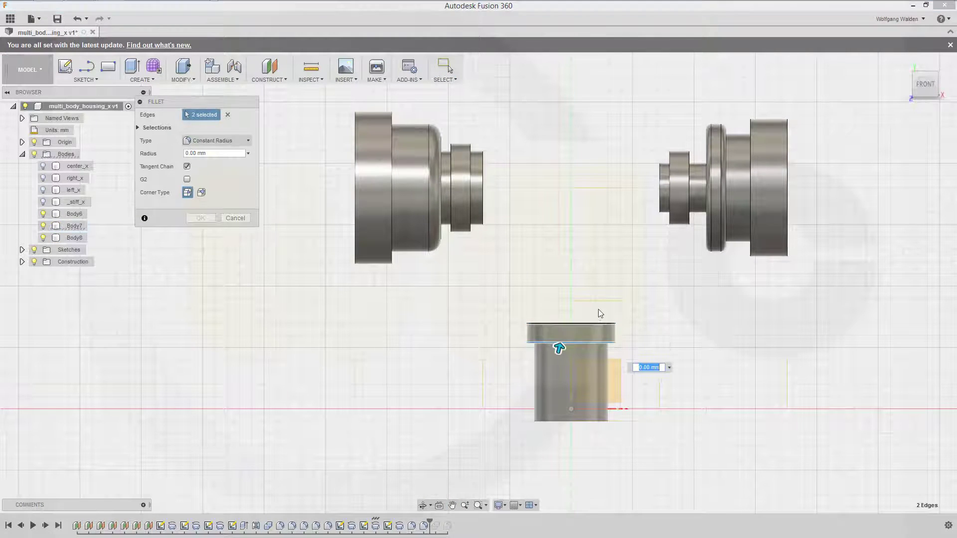
pyautogui.write('1')
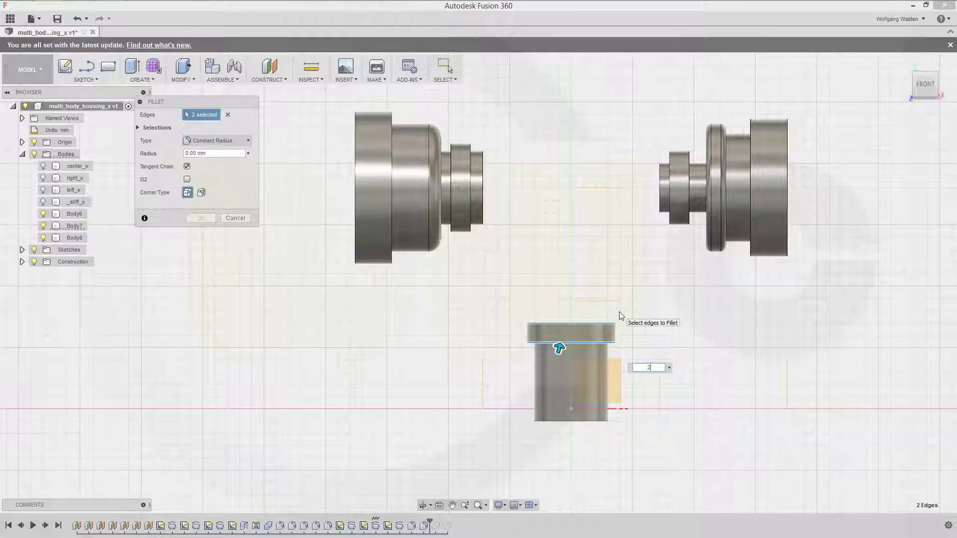
pyautogui.press('Return')
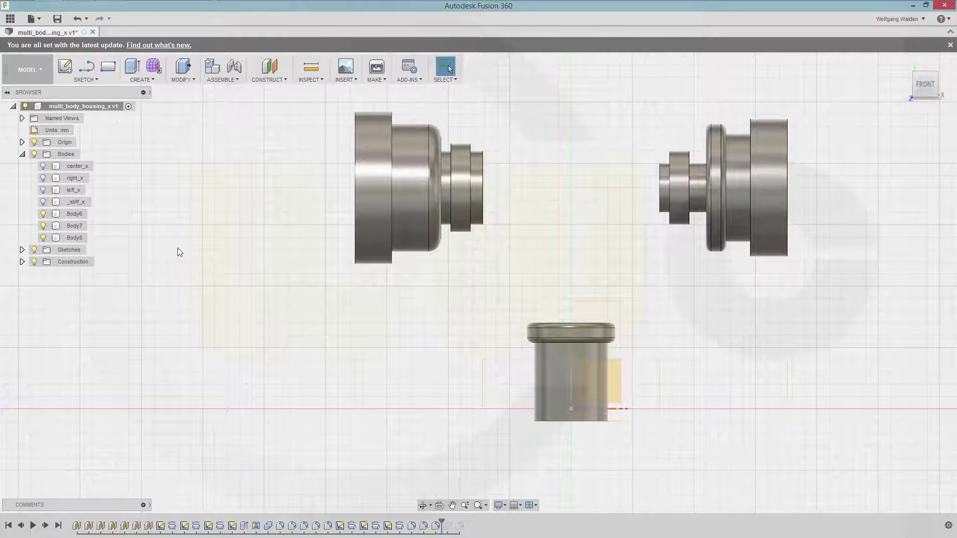
# Show the hidden housing bodies center_x, right_x, left_x and _stiff_x
pyautogui.click(45, 167)
pyautogui.click(44, 166)
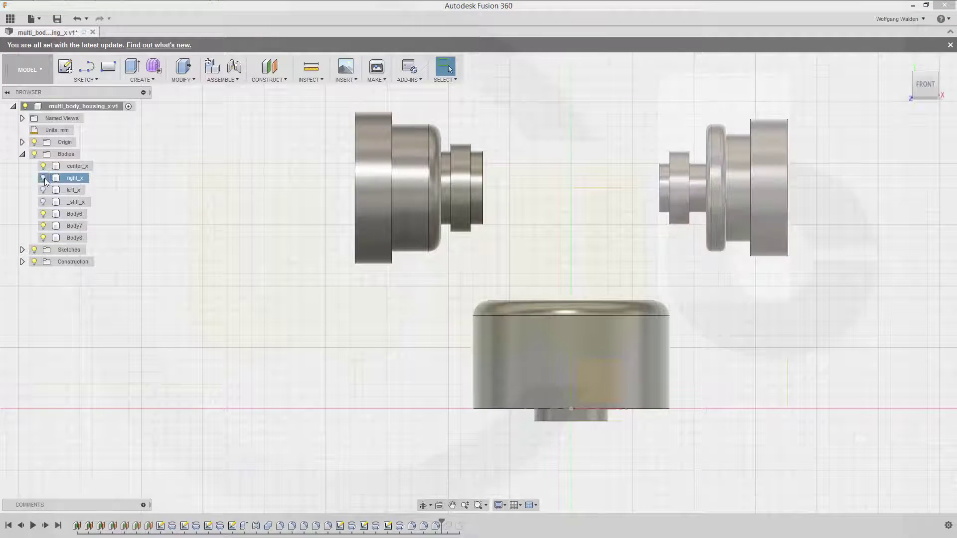
pyautogui.click(43, 178)
pyautogui.click(43, 190)
pyautogui.click(44, 202)
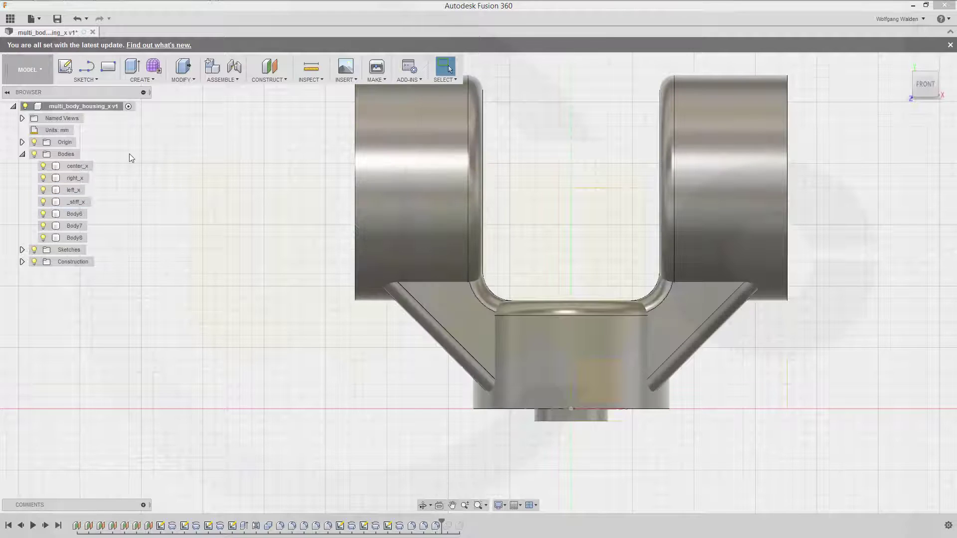
# Rename Body6, the stepped revolved body inside the right cylinder, as right_i
pyautogui.click(80, 218)
pyautogui.rightClick(81, 218)
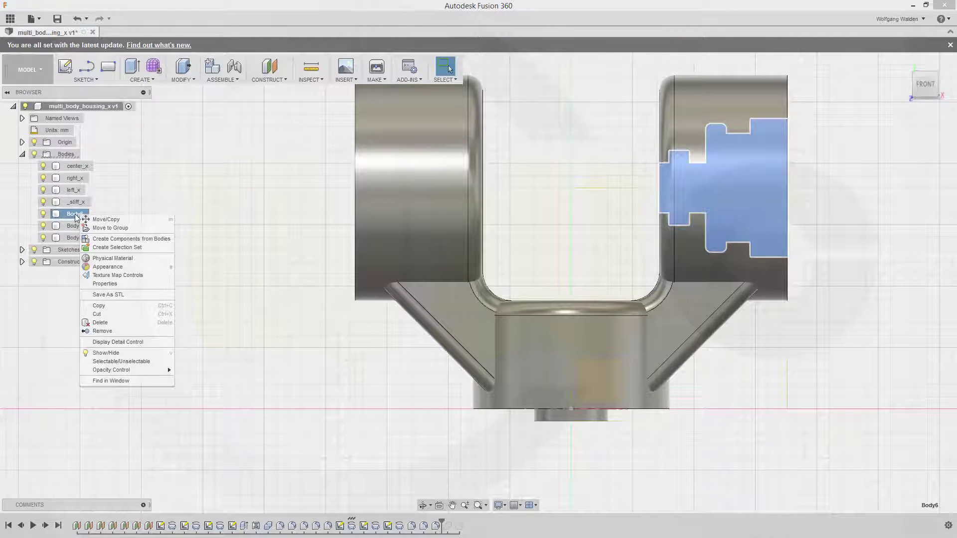
pyautogui.click(77, 216)
pyautogui.doubleClick(76, 214)
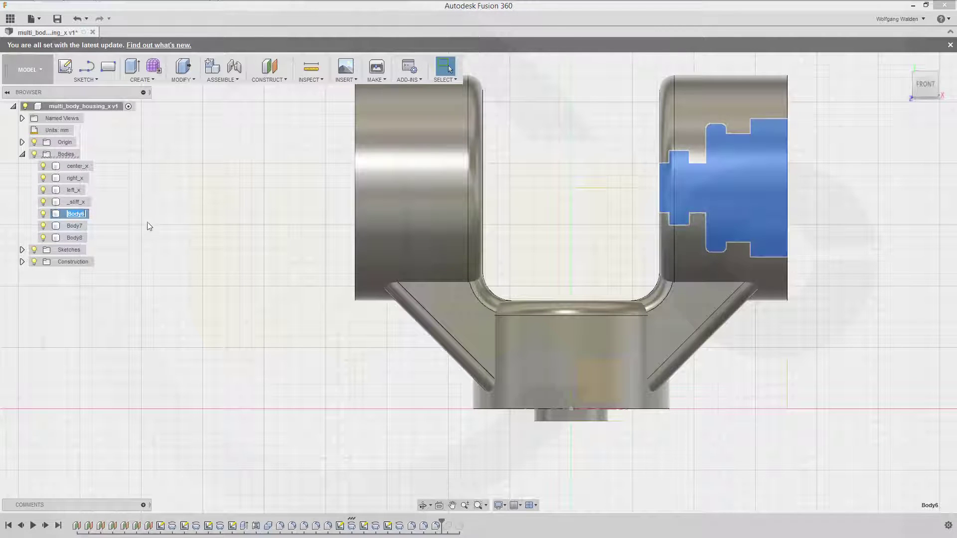
pyautogui.write('right_i')
pyautogui.press('Return')
# Rename Body7, the flanged body inside the center cylinder, as center_i
pyautogui.click(75, 227)
pyautogui.doubleClick(75, 227)
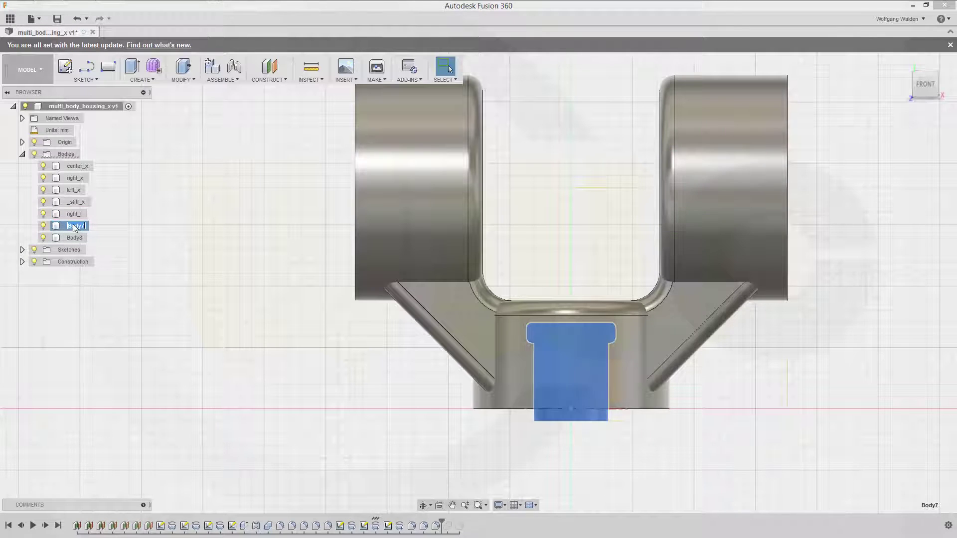
pyautogui.write('center_i')
pyautogui.press('Return')
# Rename Body8, the stepped body inside the left cylinder, as left_i
pyautogui.click(76, 239)
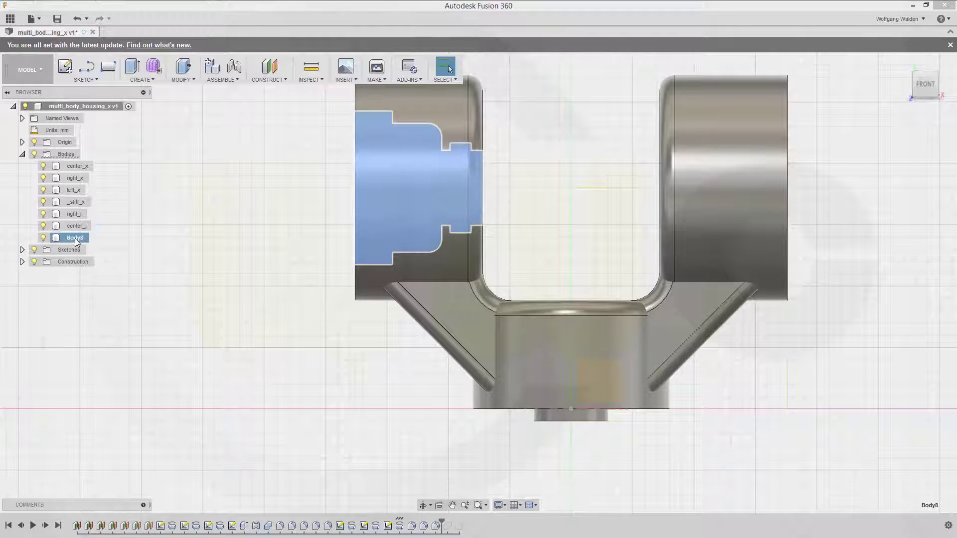
pyautogui.doubleClick(77, 239)
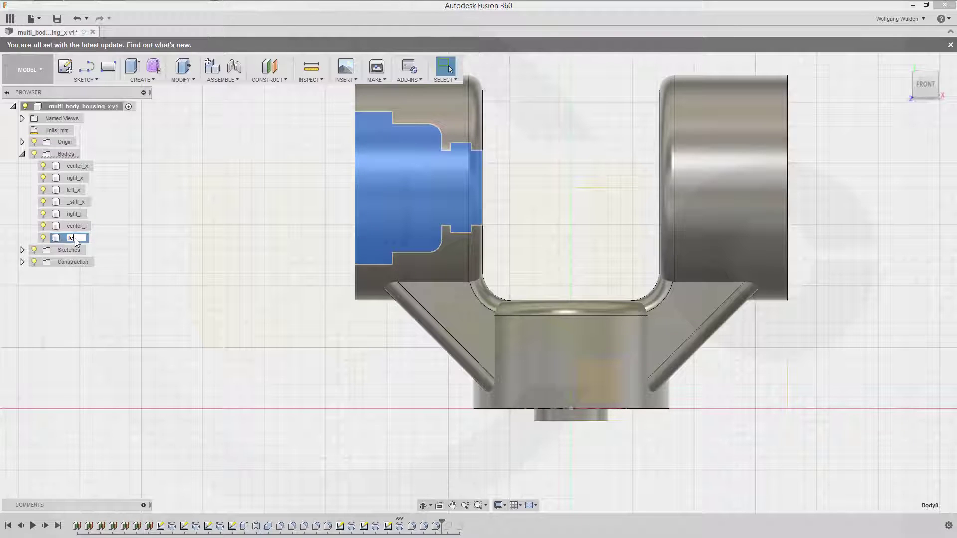
pyautogui.write('left_i')
pyautogui.press('Return')
pyautogui.click(214, 294)
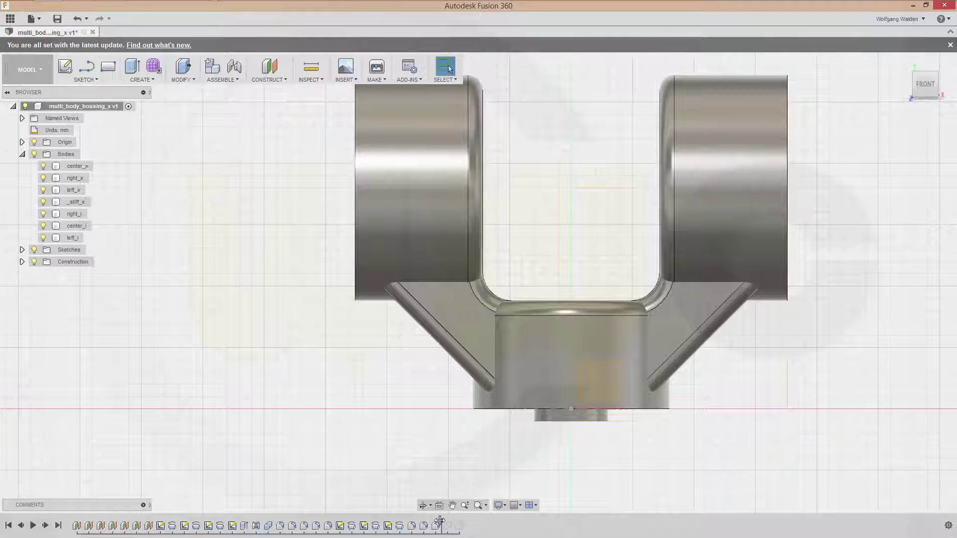
# Roll the timeline forward past the combine feature, inspect the joined housing from below, and roll back before that feature
pyautogui.moveTo(440, 521); pyautogui.dragTo(453, 521)
pyautogui.scroll(2, 858, 315)
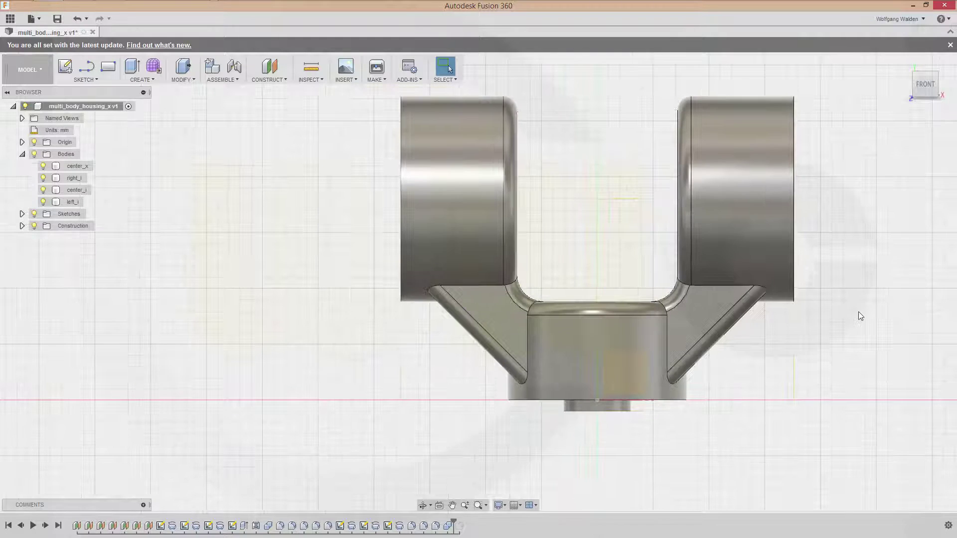
pyautogui.scroll(-1, 642, 230)
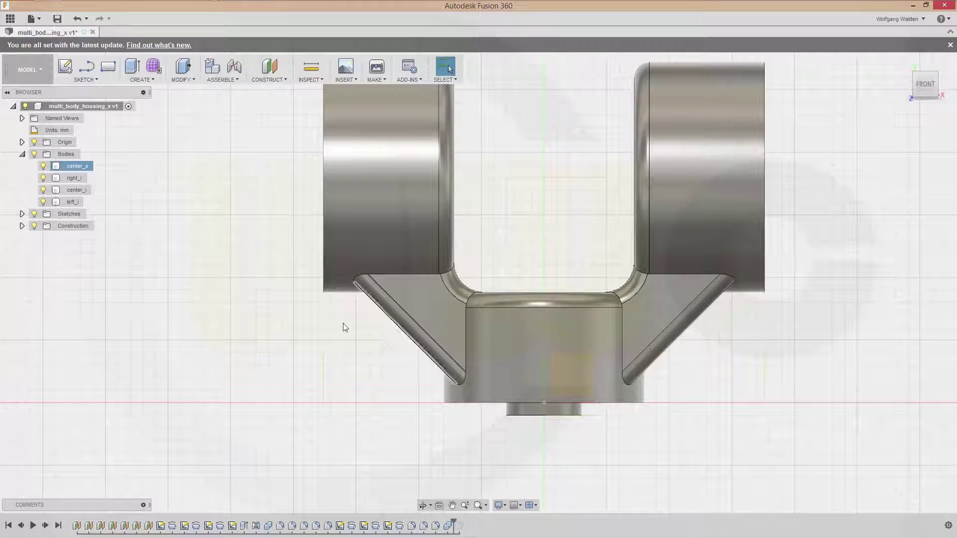
pyautogui.keyDown('shift'); pyautogui.moveTo(245, 367); pyautogui.dragTo(242, 346, button='middle'); pyautogui.keyUp('shift')
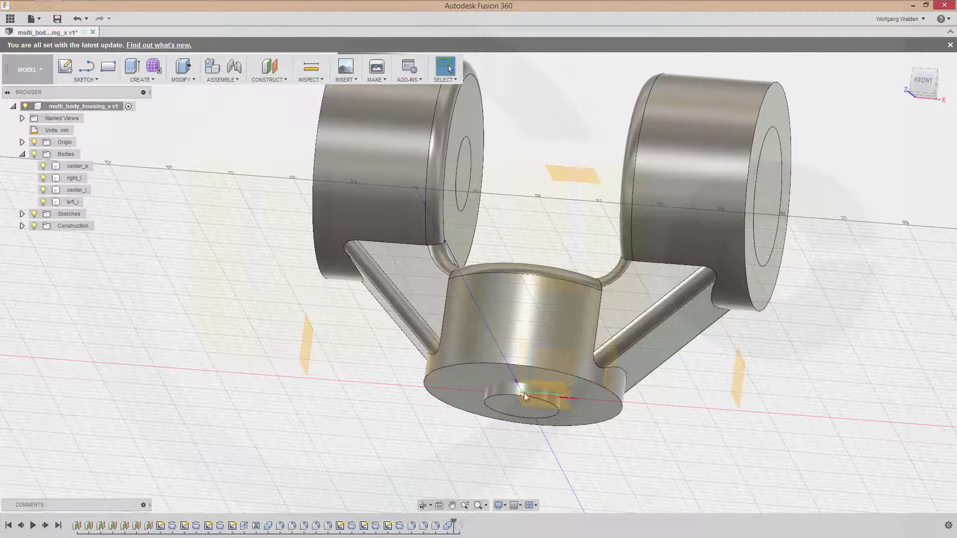
pyautogui.keyDown('shift'); pyautogui.moveTo(330, 394); pyautogui.dragTo(337, 408, button='middle'); pyautogui.keyUp('shift')
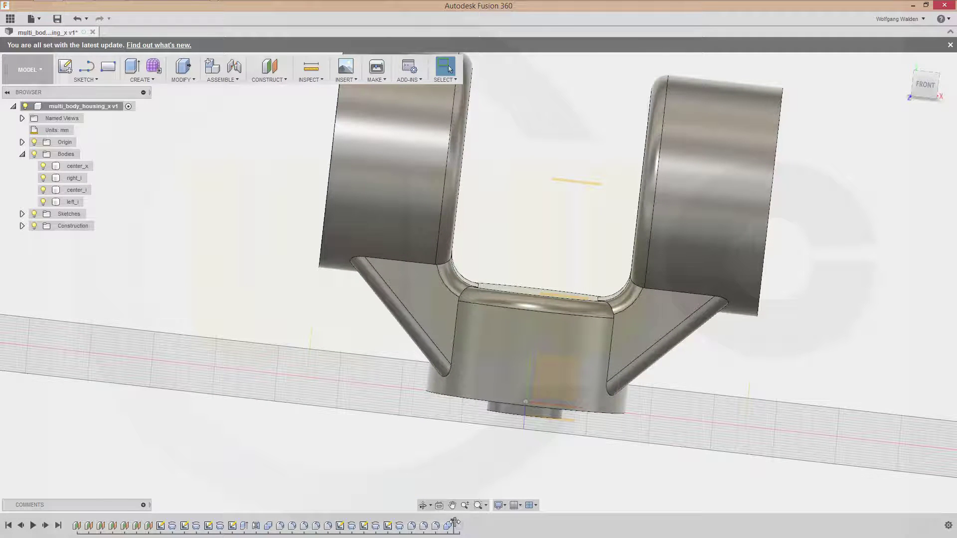
pyautogui.moveTo(451, 521); pyautogui.dragTo(441, 524)
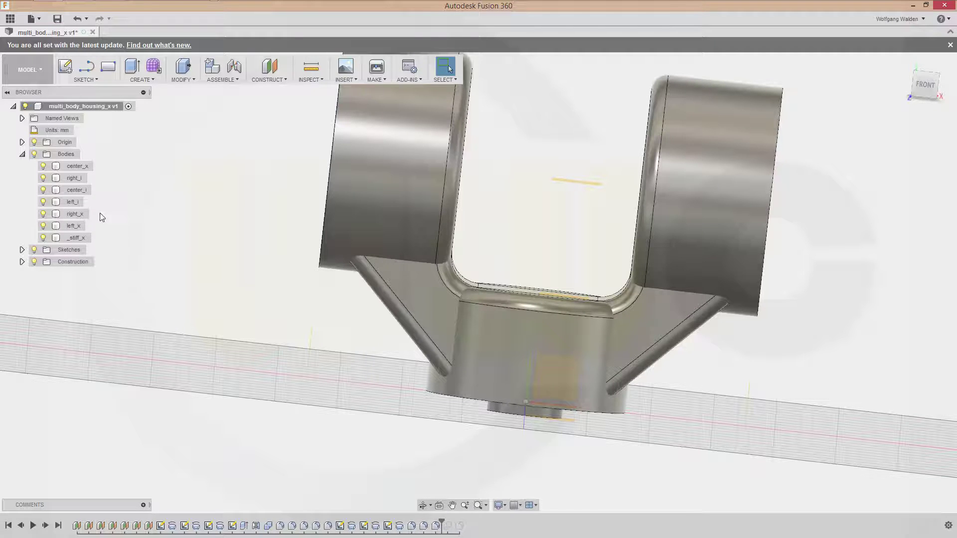
# Hide all bodies except center_x
pyautogui.click(43, 165)
pyautogui.click(43, 177)
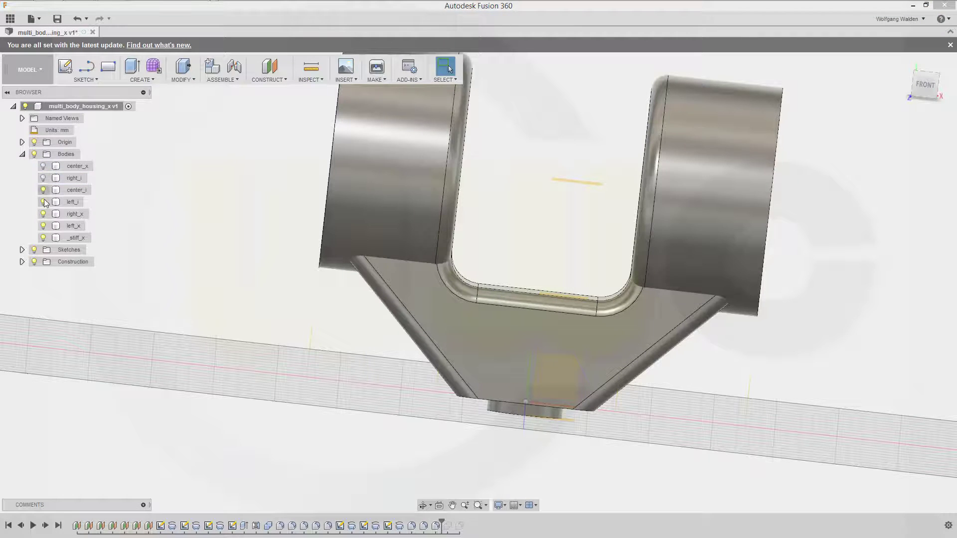
pyautogui.click(43, 202)
pyautogui.click(43, 226)
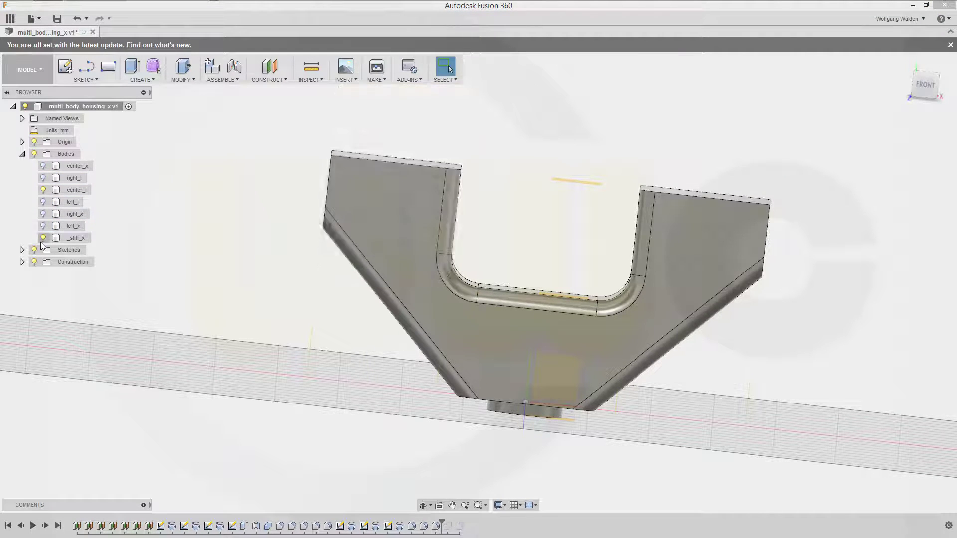
pyautogui.click(45, 238)
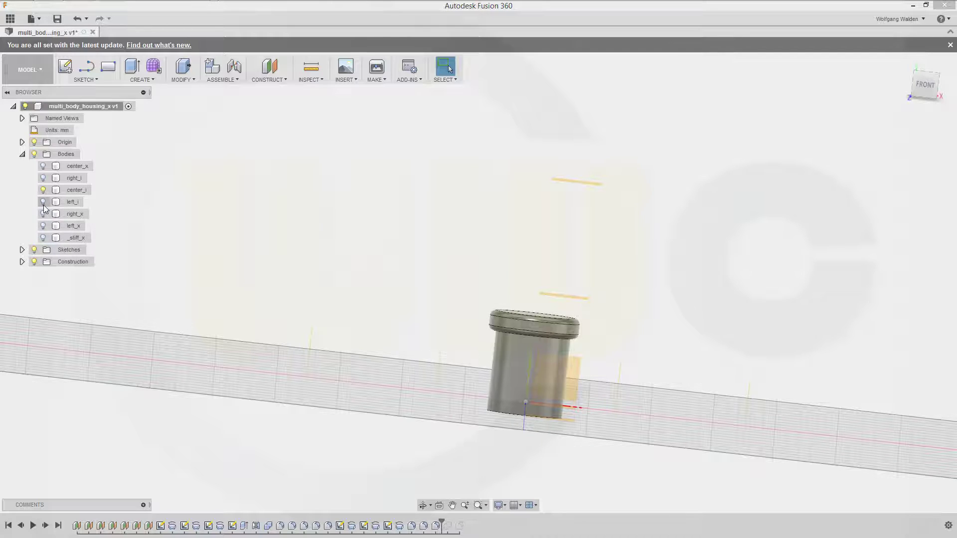
pyautogui.click(44, 189)
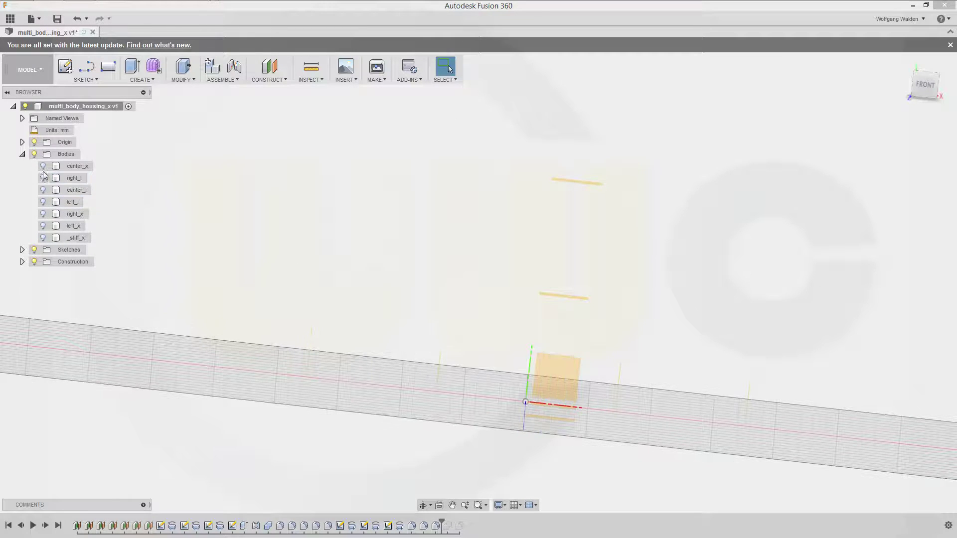
pyautogui.click(43, 165)
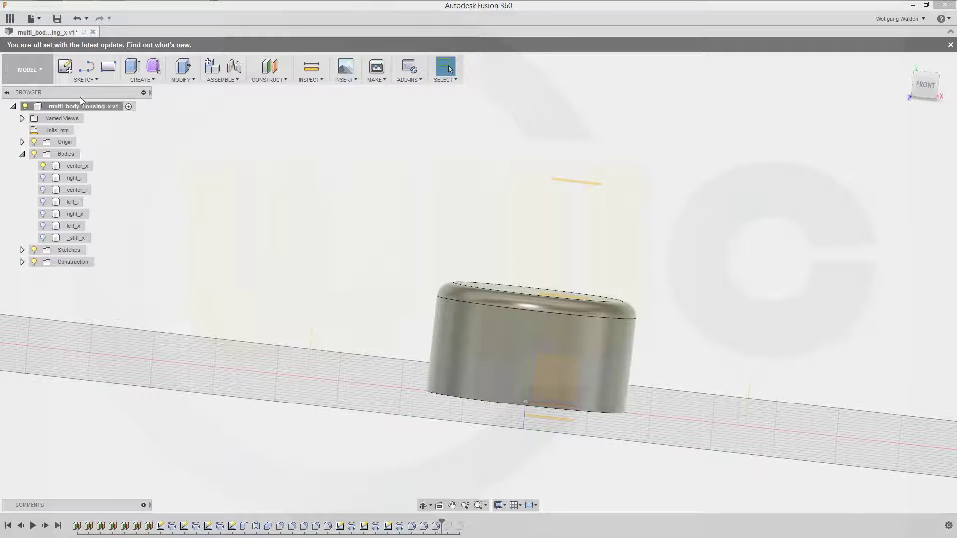
# Start a sketch on the front plane and draw a rectangle about 19 mm wide beside the vertical axis, crossing the horizontal axis
pyautogui.click(65, 67)
pyautogui.click(559, 372)
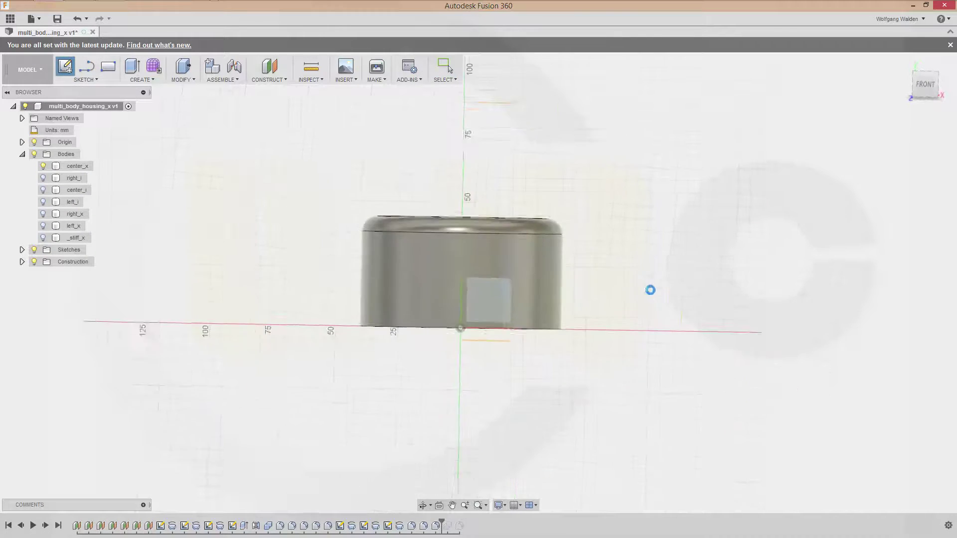
pyautogui.click(108, 68)
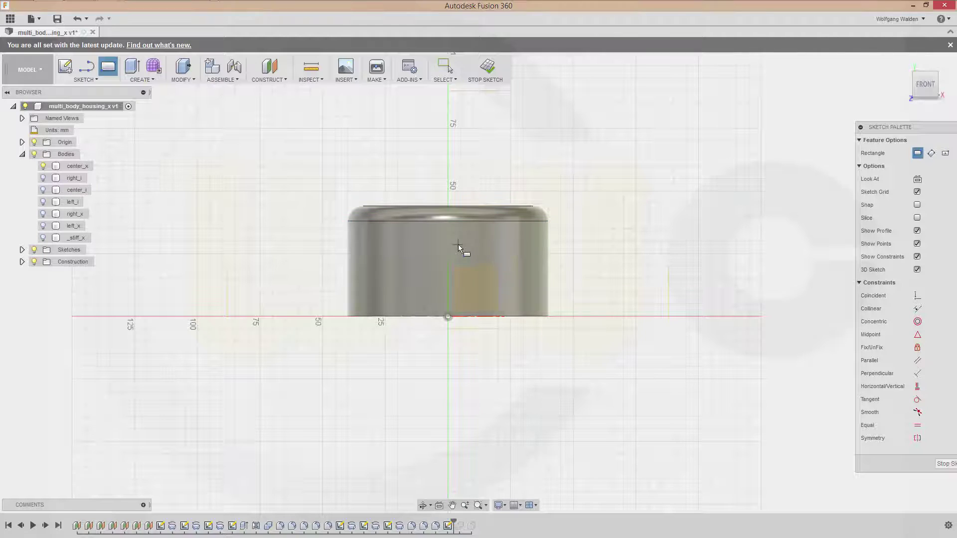
pyautogui.click(458, 245)
pyautogui.click(507, 344)
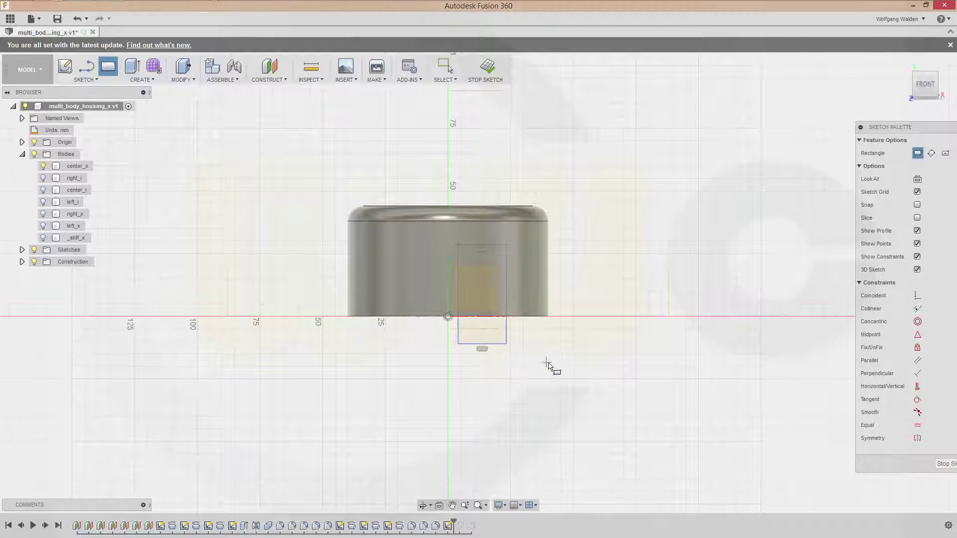
pyautogui.press('Escape')
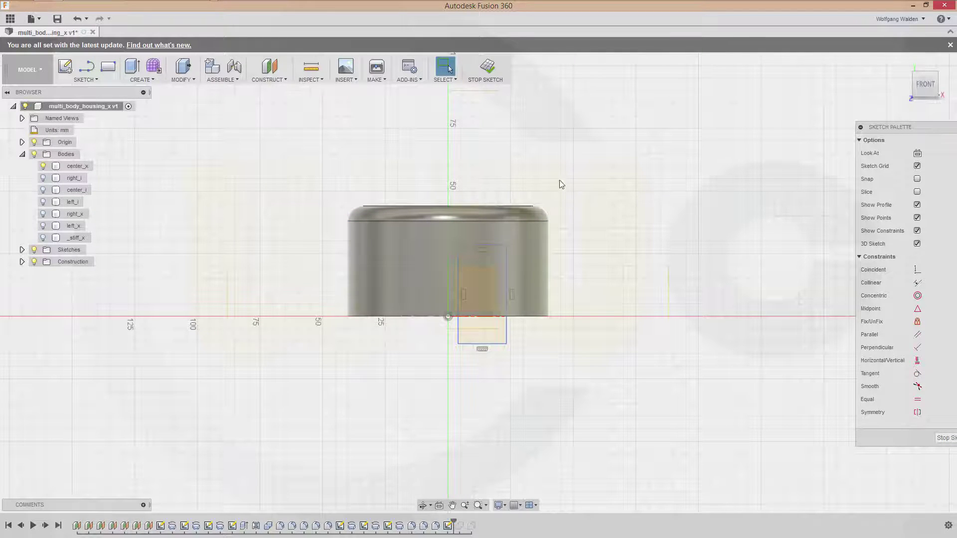
# Project the lower horizontal plane, the vertical origin plane and the upper horizontal plane into the sketch, hiding center_x for access
pyautogui.press('p')
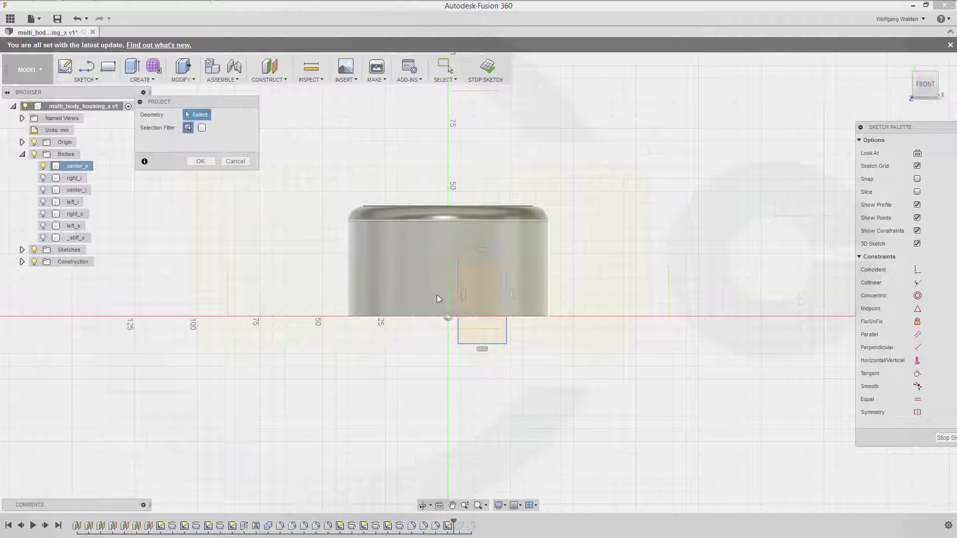
pyautogui.click(486, 330)
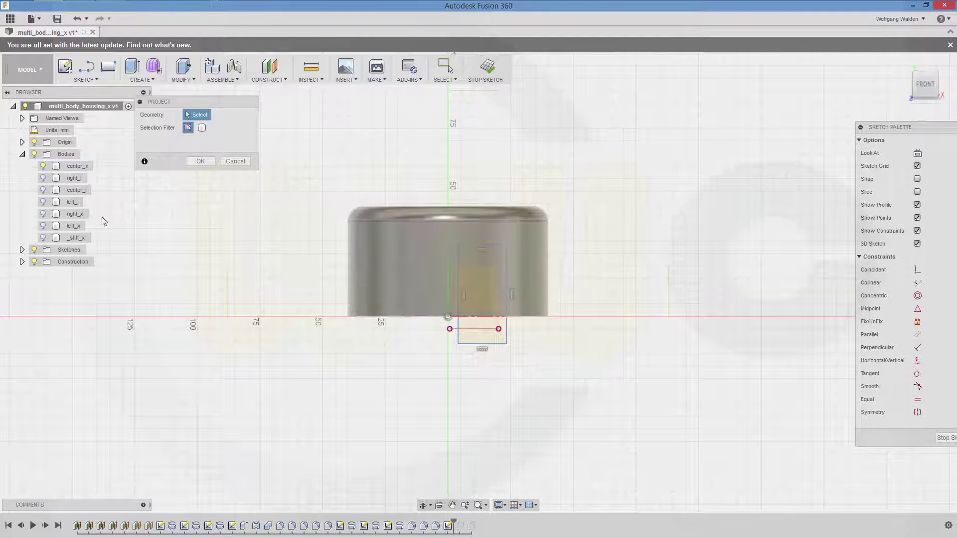
pyautogui.click(43, 166)
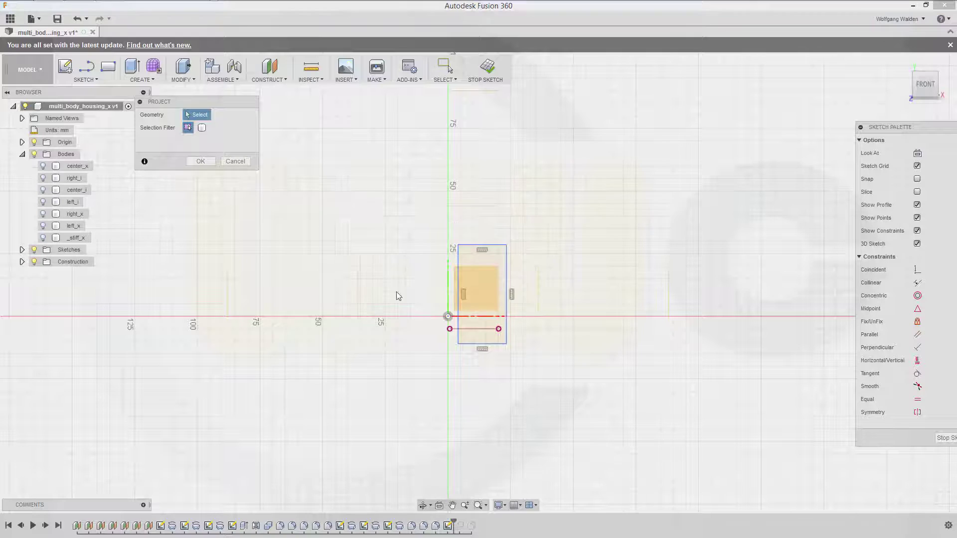
pyautogui.click(448, 283)
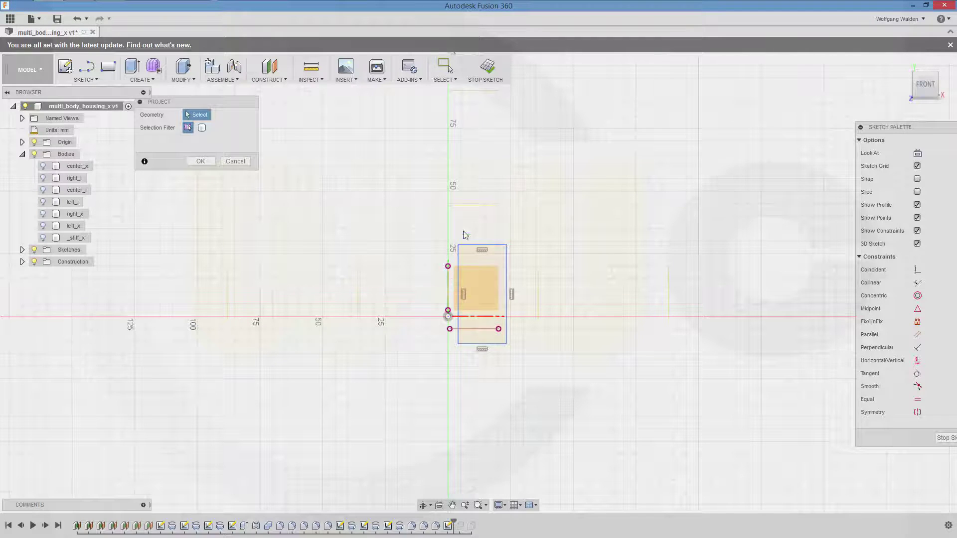
pyautogui.click(474, 208)
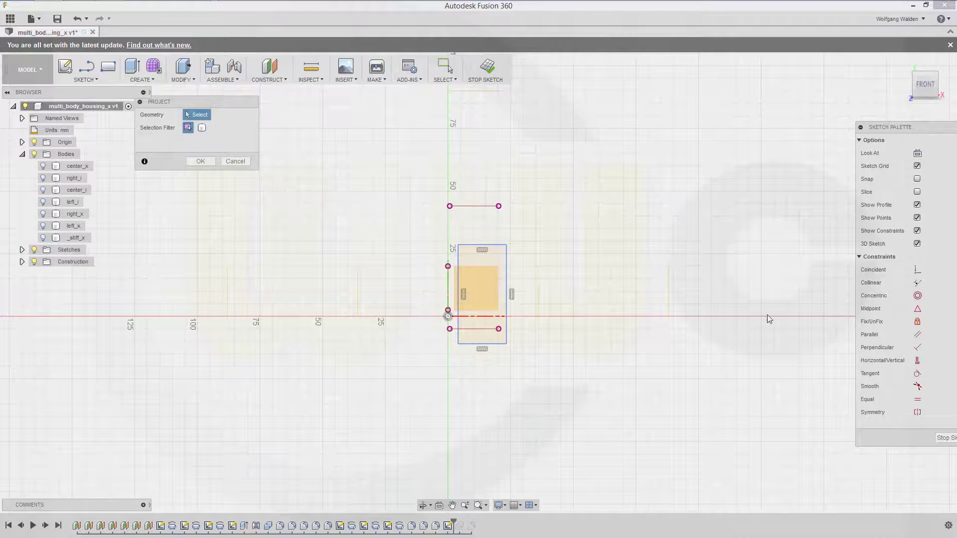
# Make the rectangle's inner vertical, upper and lower edges collinear with the projected vertical, upper and lower reference lines
pyautogui.click(917, 283)
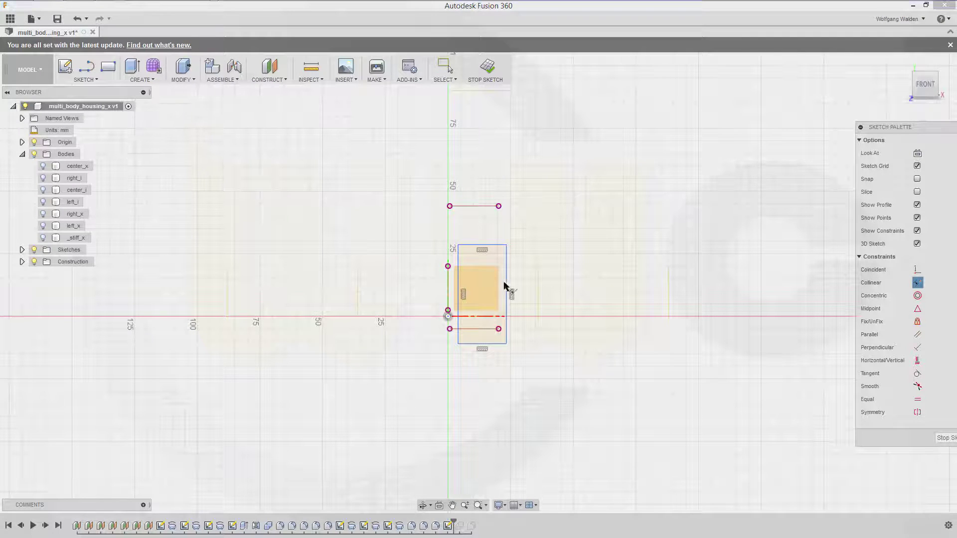
pyautogui.click(458, 262)
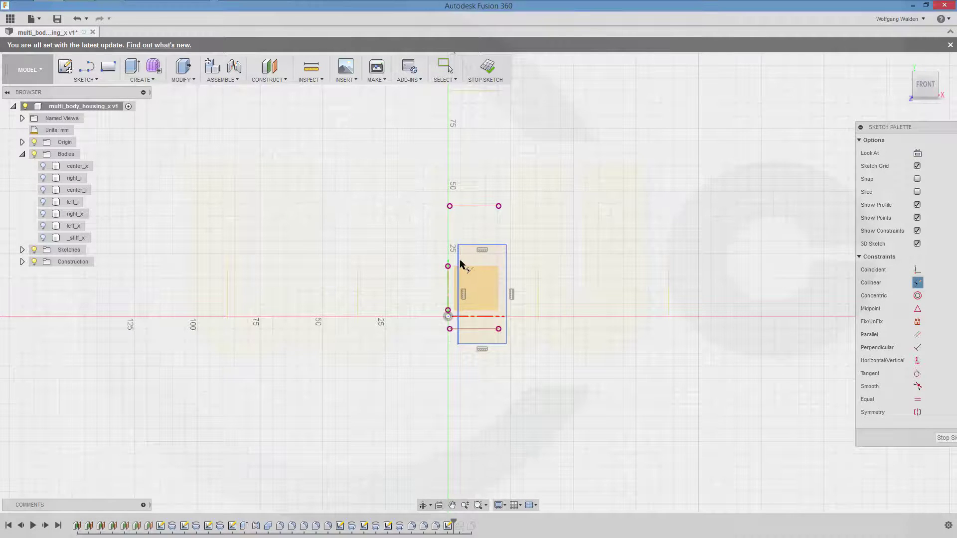
pyautogui.click(447, 288)
pyautogui.click(490, 207)
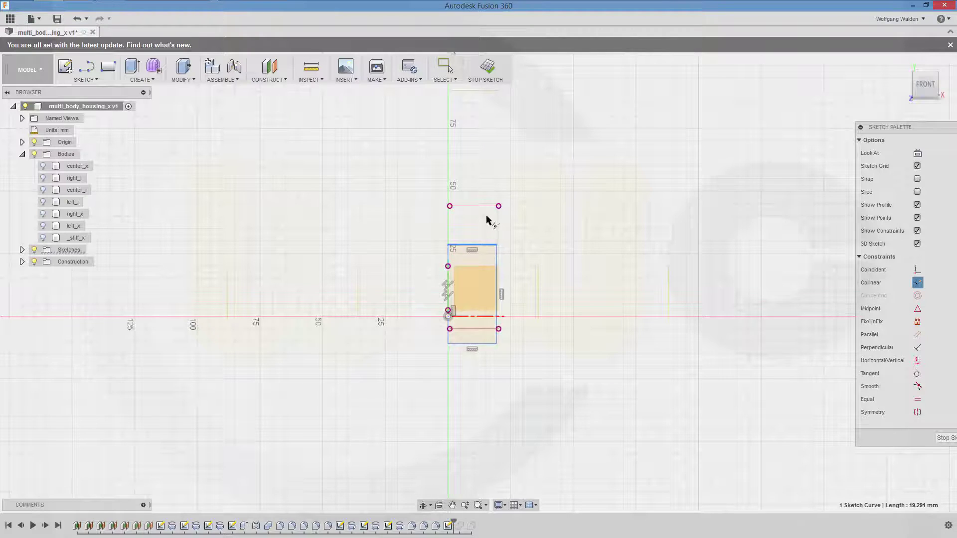
pyautogui.click(491, 245)
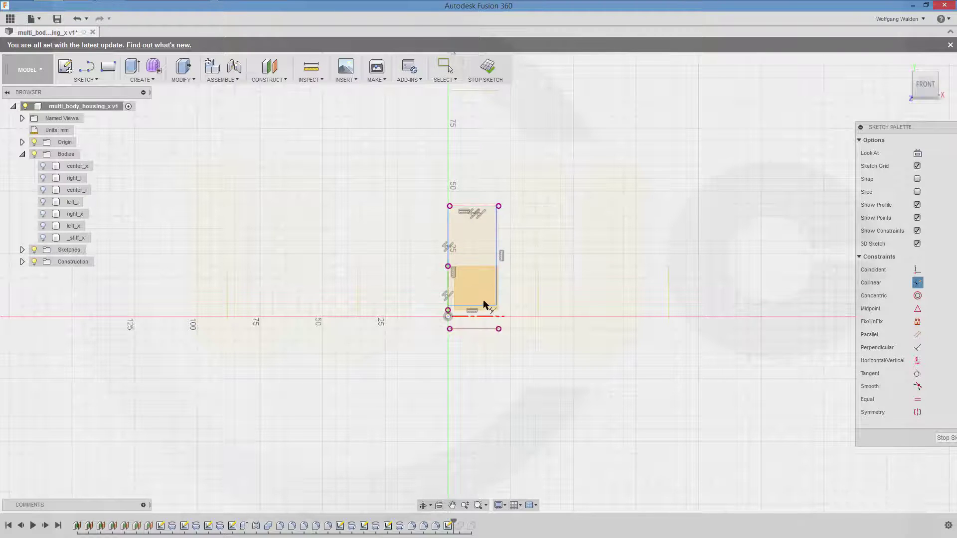
pyautogui.click(480, 306)
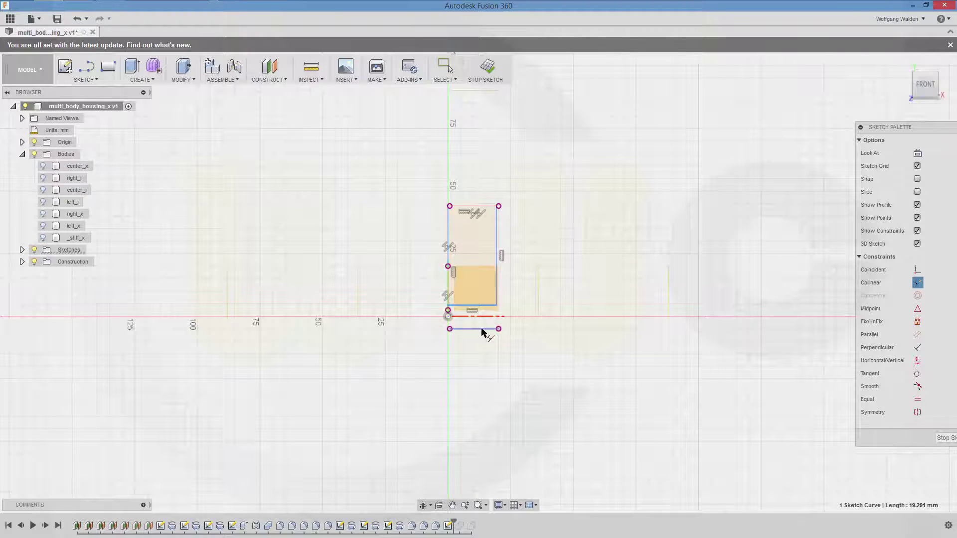
pyautogui.click(486, 329)
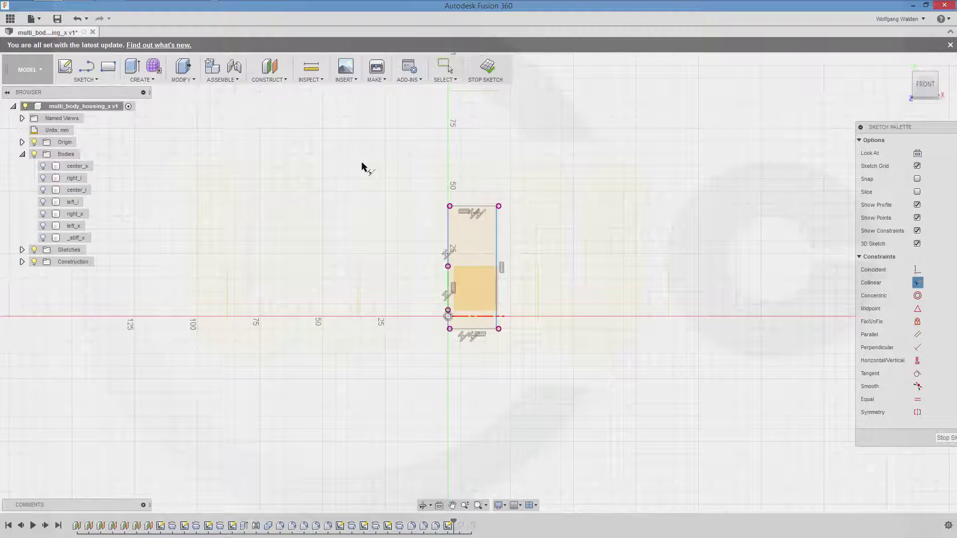
pyautogui.press('Escape')
# Dimension the rectangle's width between its vertical edges to 28 mm and finish the sketch
pyautogui.click(447, 234)
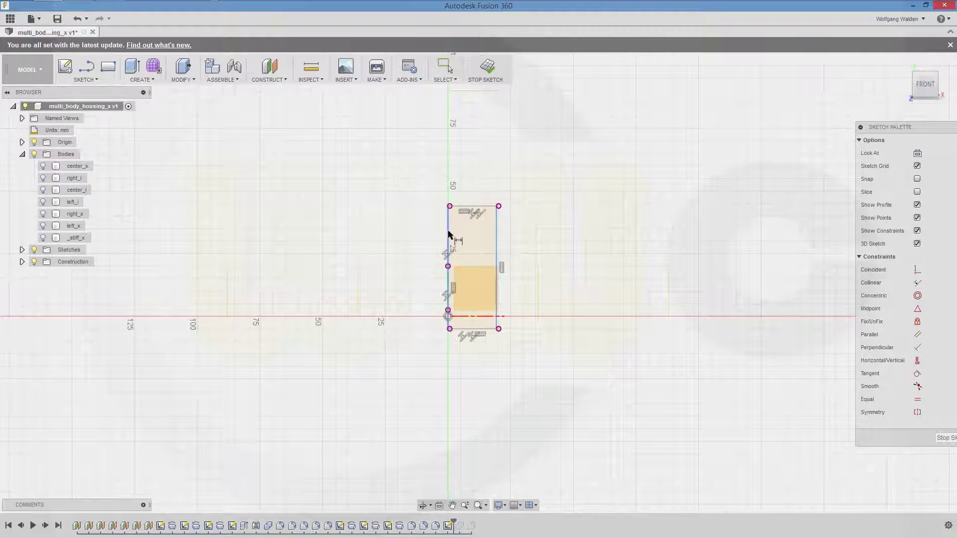
pyautogui.click(496, 237)
pyautogui.click(477, 183)
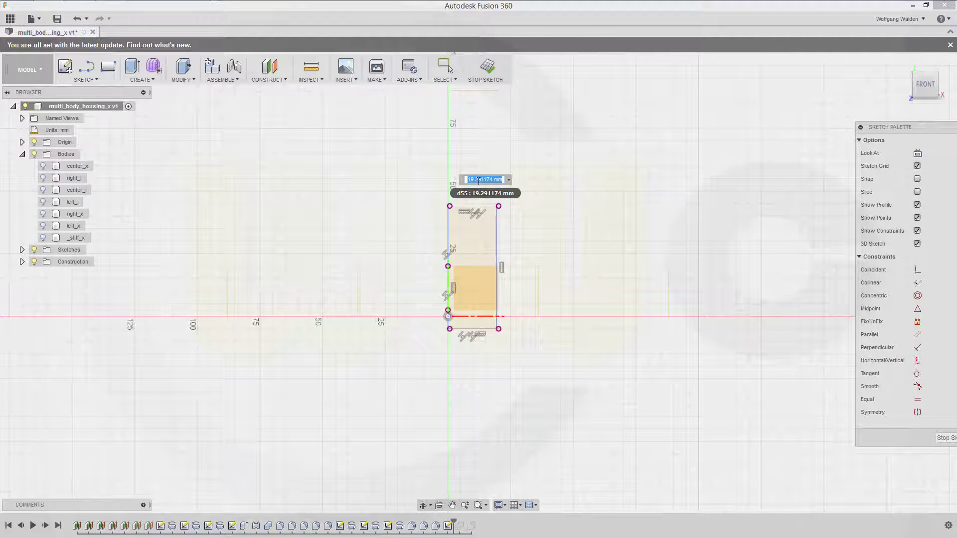
pyautogui.write('28')
pyautogui.press('Return')
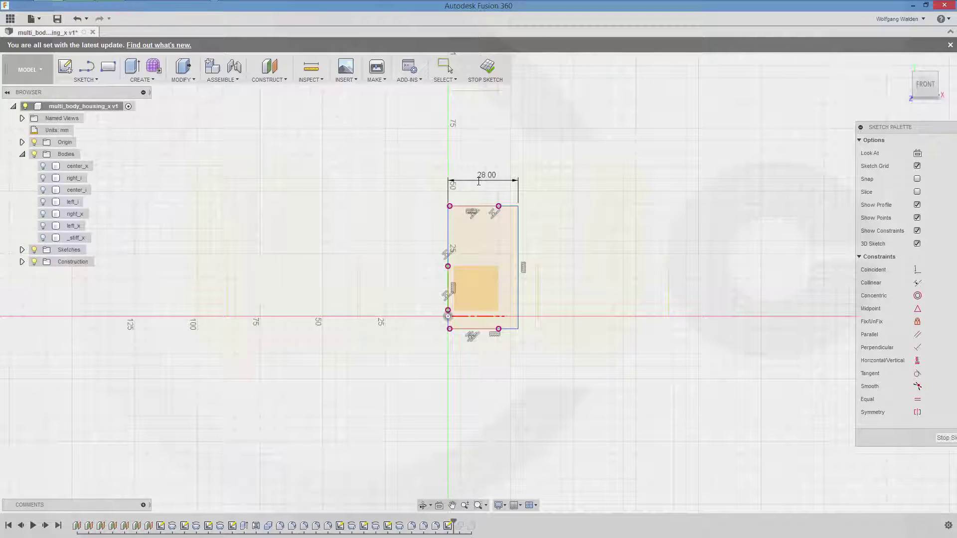
pyautogui.click(487, 75)
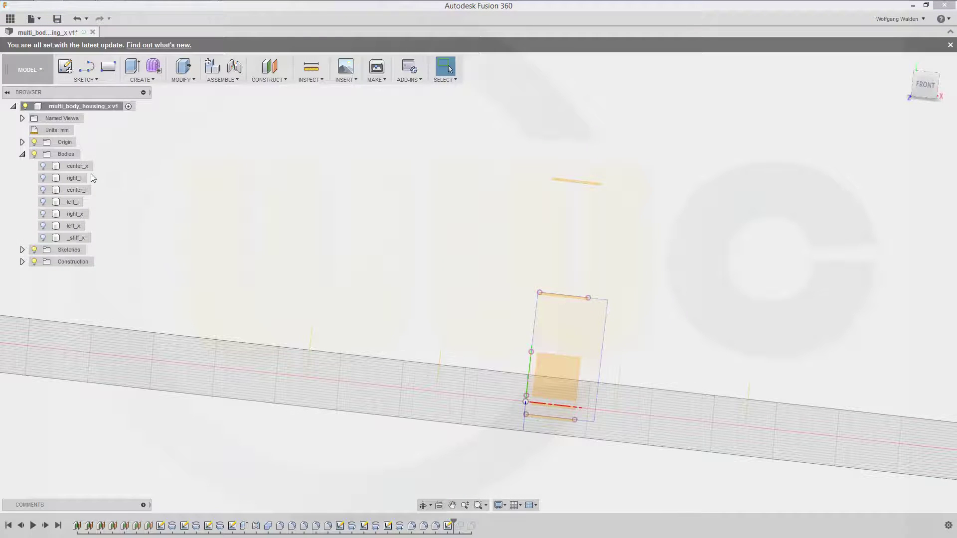
# Show center_x and revolve the rectangle 360° about its inner vertical edge, joining it to that body
pyautogui.click(42, 166)
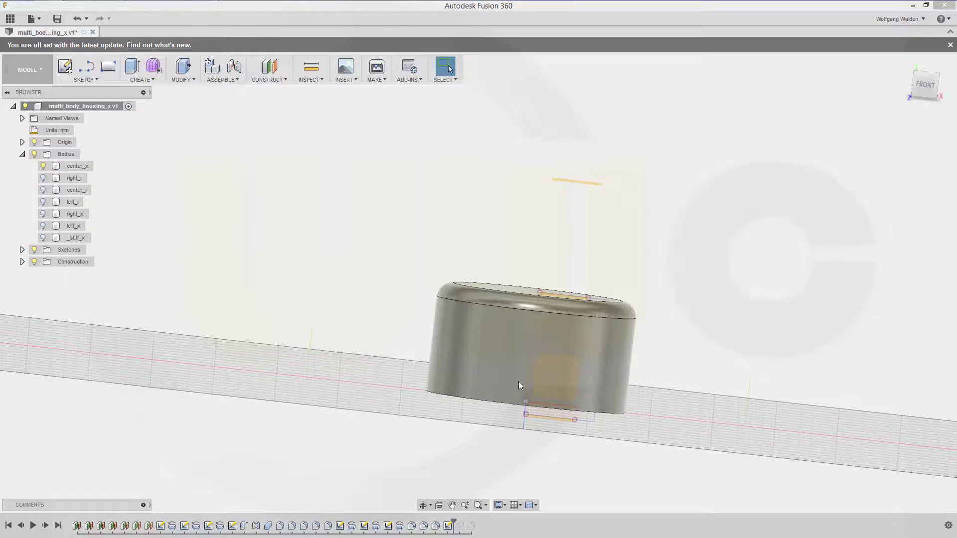
pyautogui.click(151, 79)
pyautogui.click(141, 115)
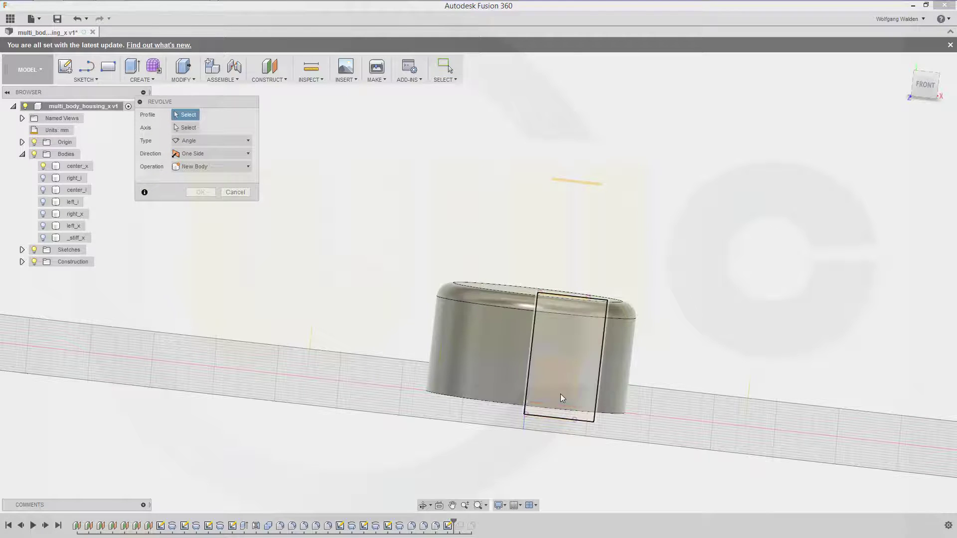
pyautogui.click(560, 394)
pyautogui.click(186, 129)
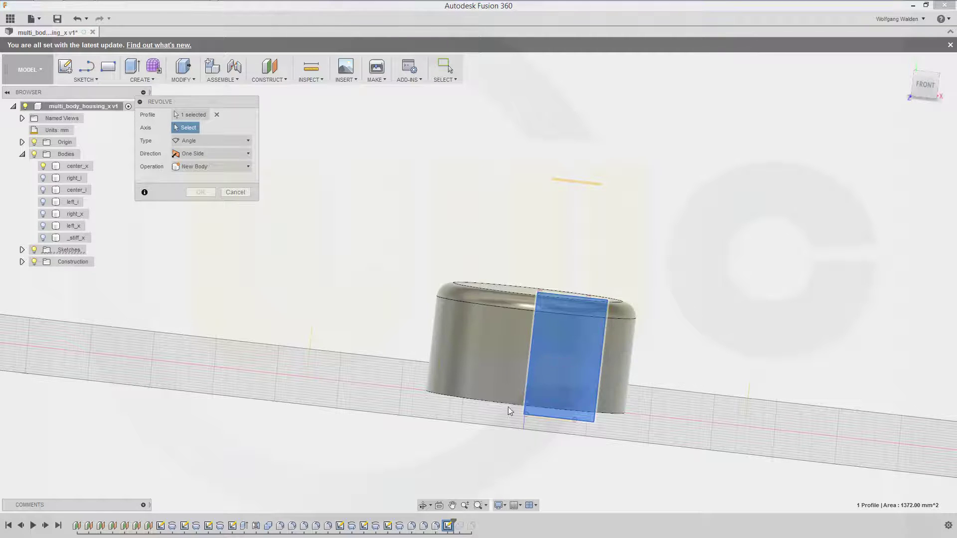
pyautogui.click(524, 410)
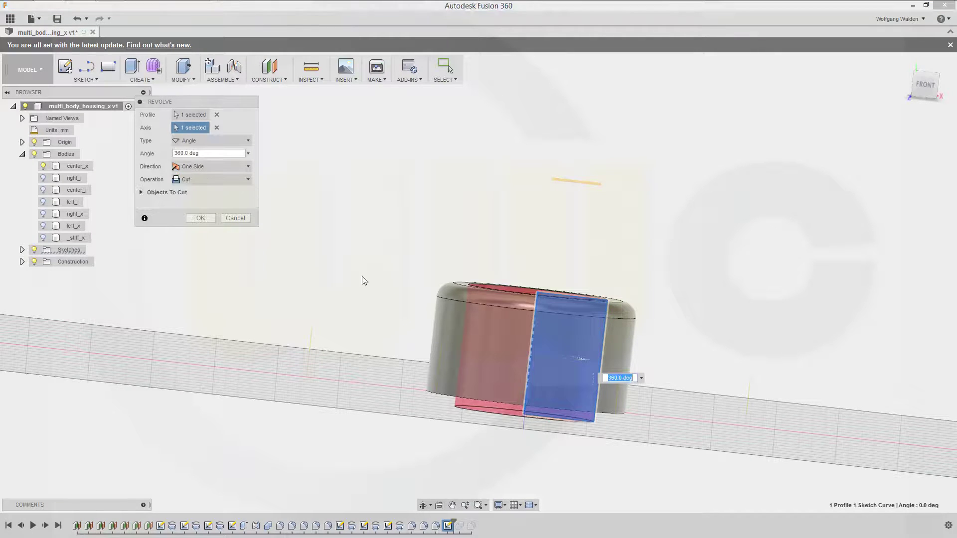
pyautogui.click(247, 178)
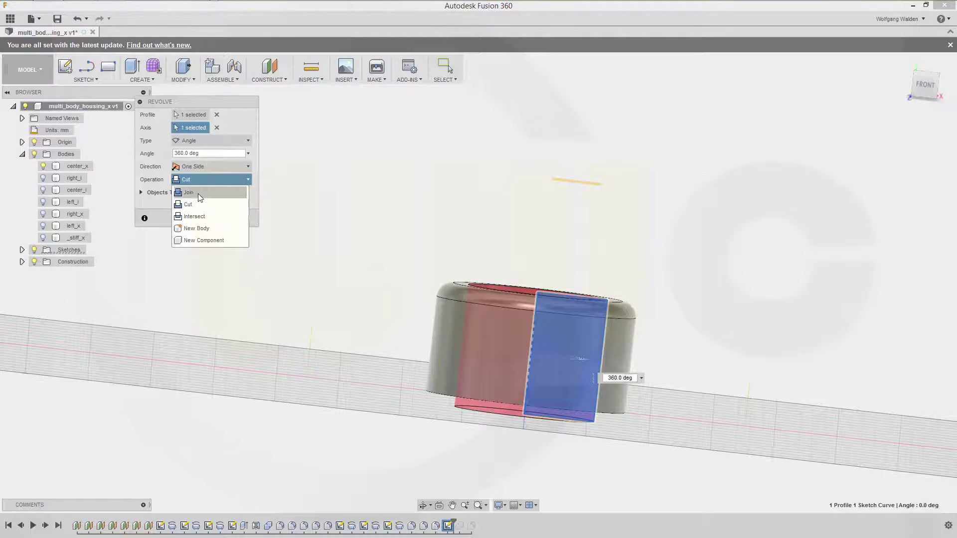
pyautogui.click(234, 192)
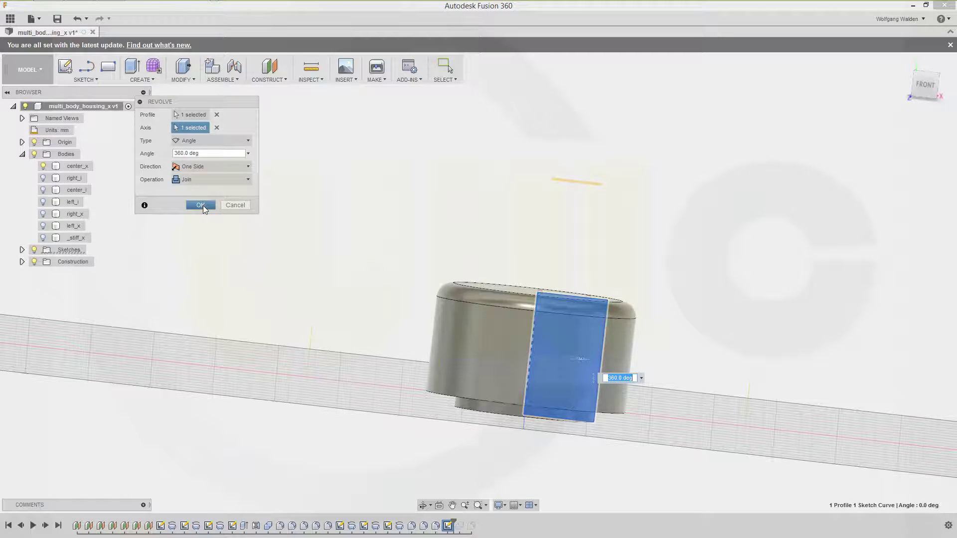
pyautogui.click(200, 205)
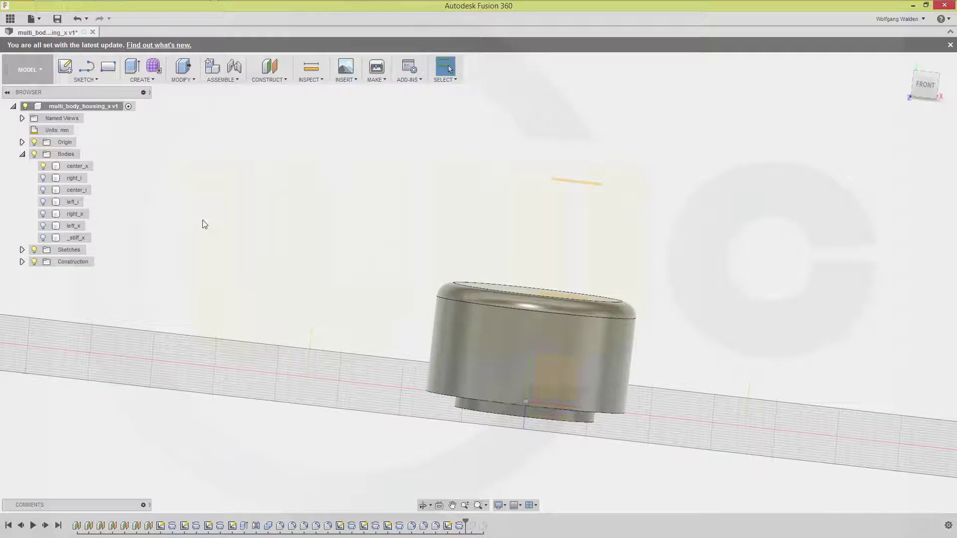
pyautogui.click(463, 524)
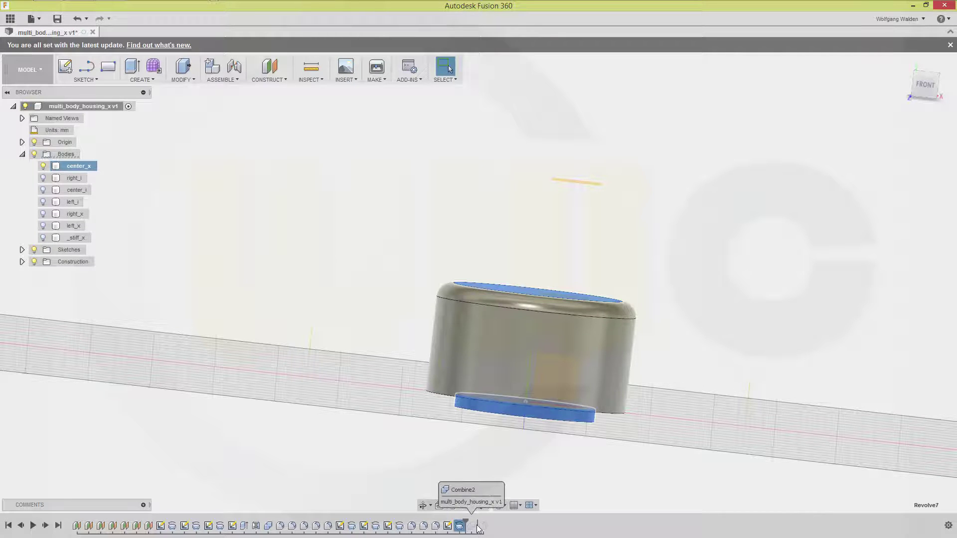
pyautogui.moveTo(464, 521)
pyautogui.mouseDown()
pyautogui.moveTo(453, 522)
pyautogui.moveTo(465, 521)
pyautogui.mouseUp()
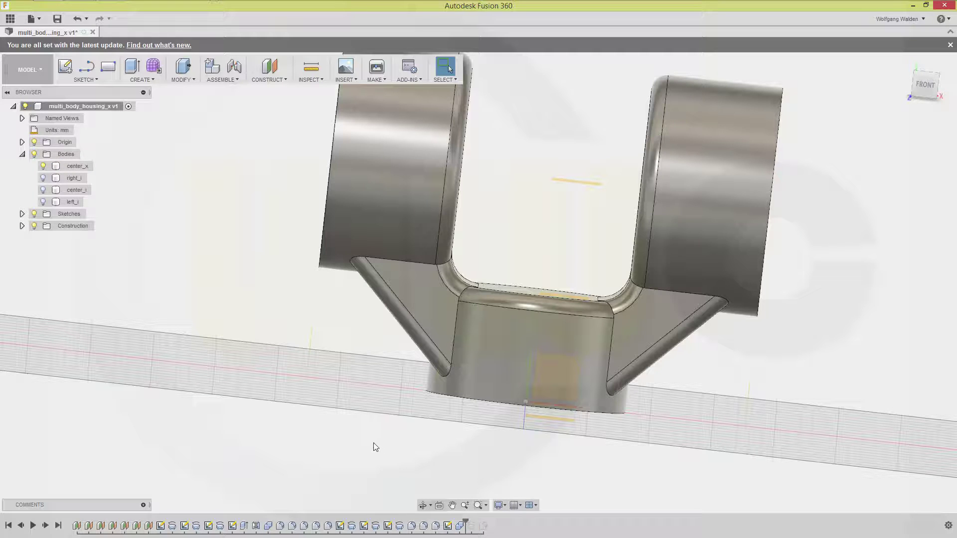
pyautogui.hotkey('ctrl', 'z')
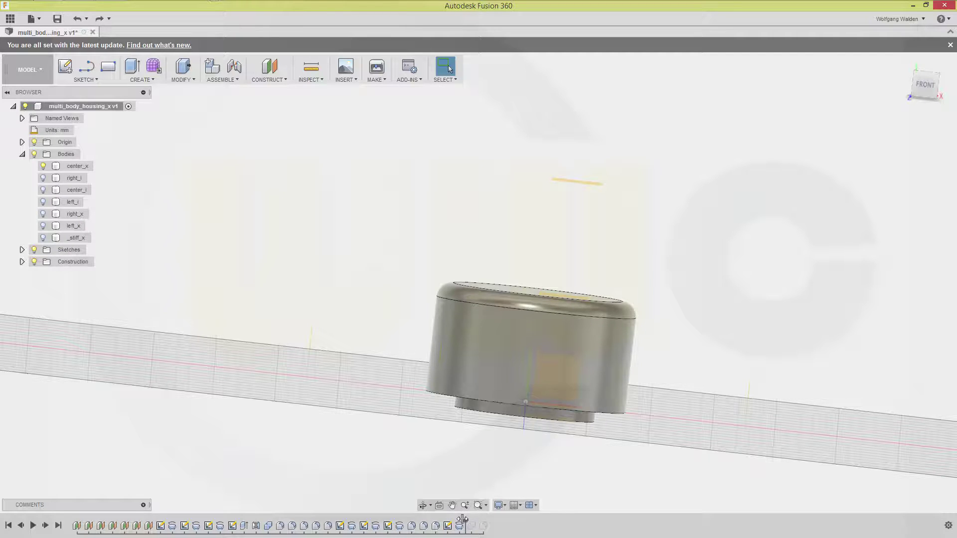
# Roll the timeline forward past the combine feature
pyautogui.moveTo(464, 521); pyautogui.dragTo(477, 524)
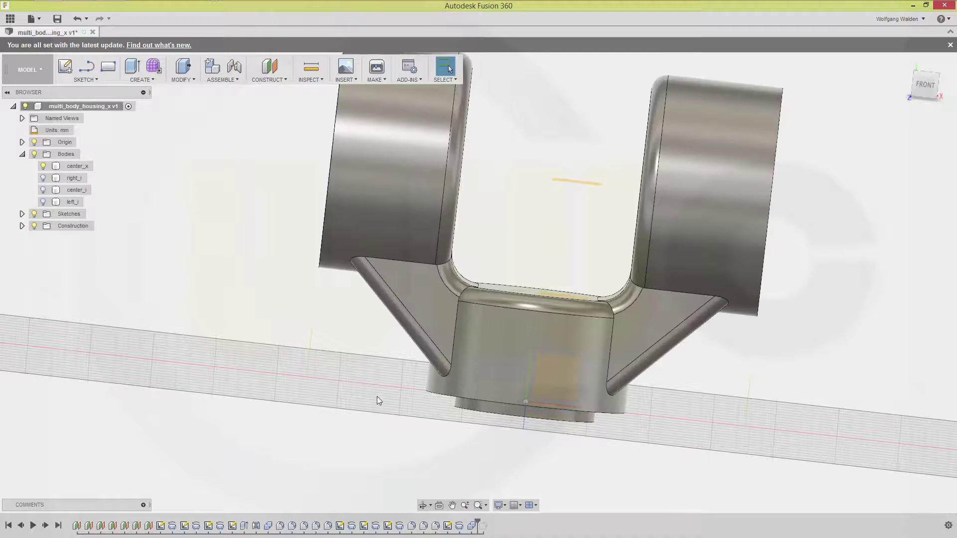
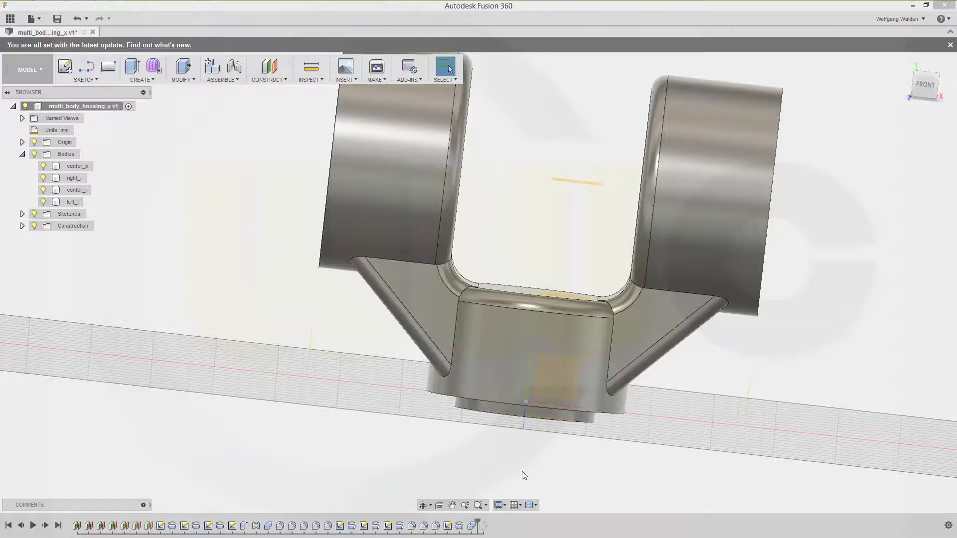
# Examine the housing's inner bodies in Wireframe with Hidden Edges, and restore the Shaded with Visible Edges Only style
pyautogui.click(504, 505)
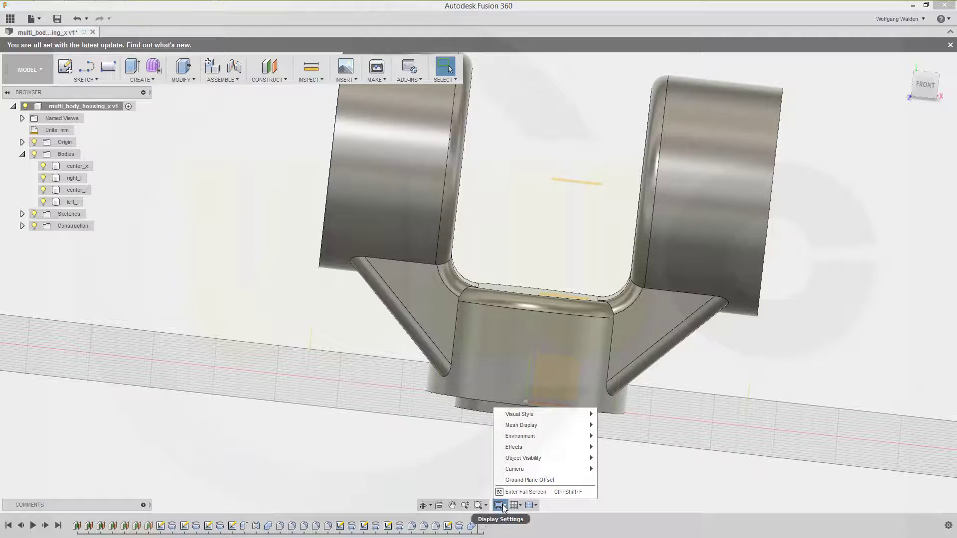
pyautogui.moveTo(560, 419)
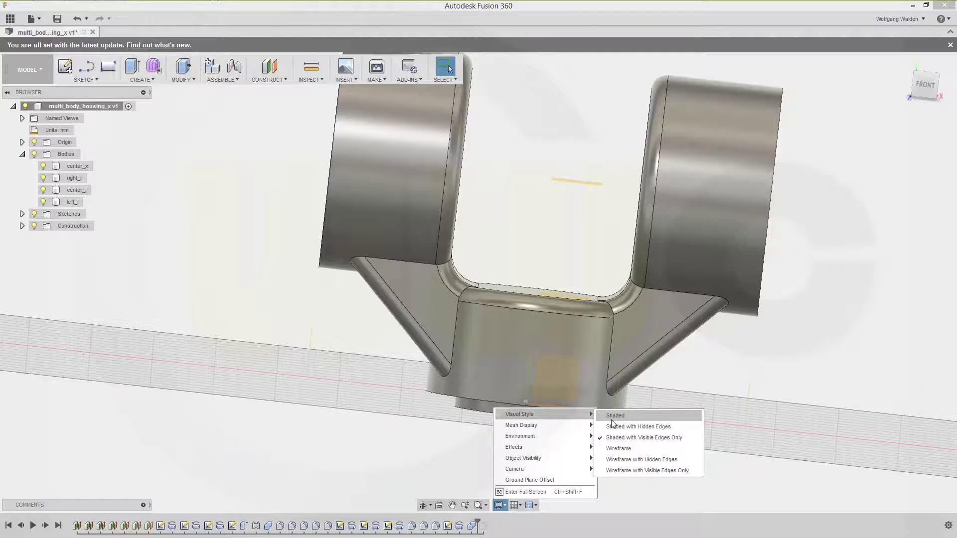
pyautogui.click(624, 462)
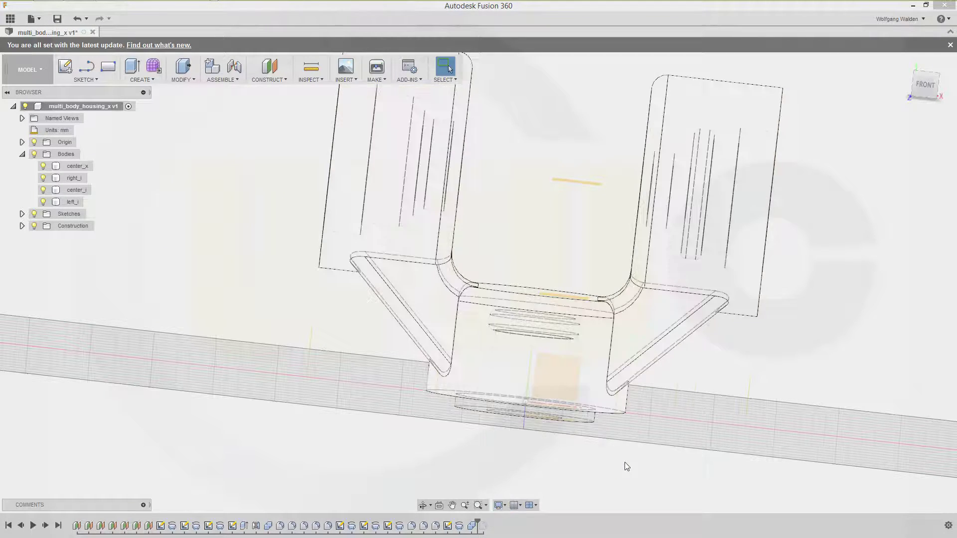
pyautogui.press('F6')
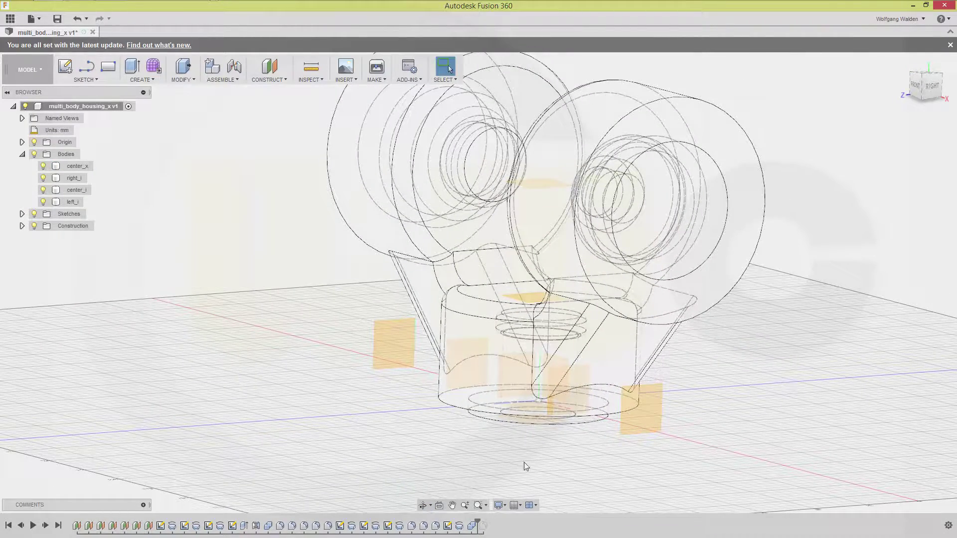
pyautogui.click(501, 506)
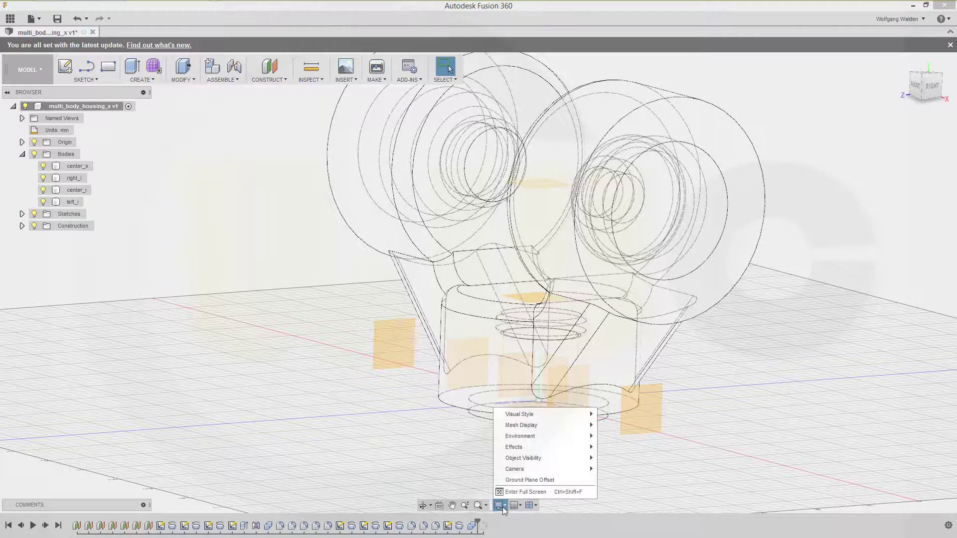
pyautogui.moveTo(573, 414)
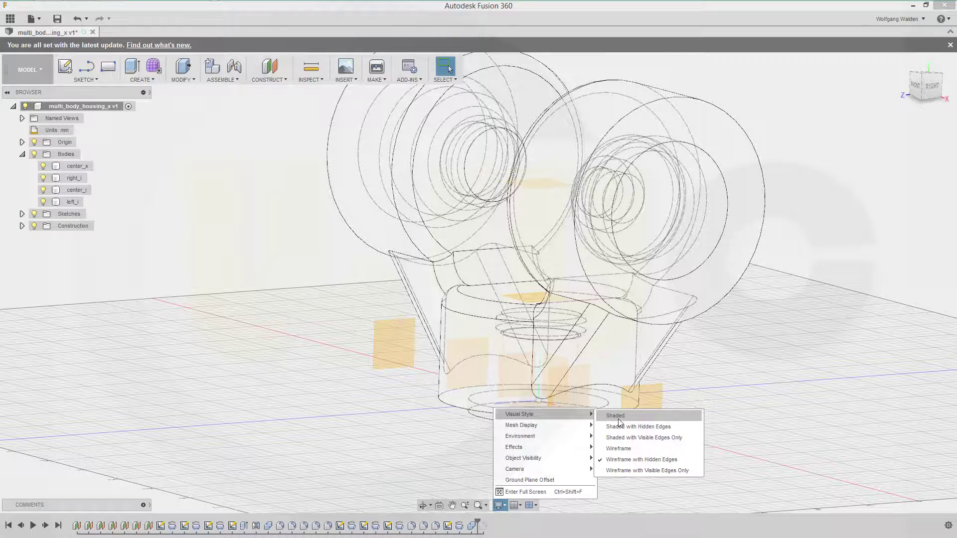
pyautogui.click(632, 438)
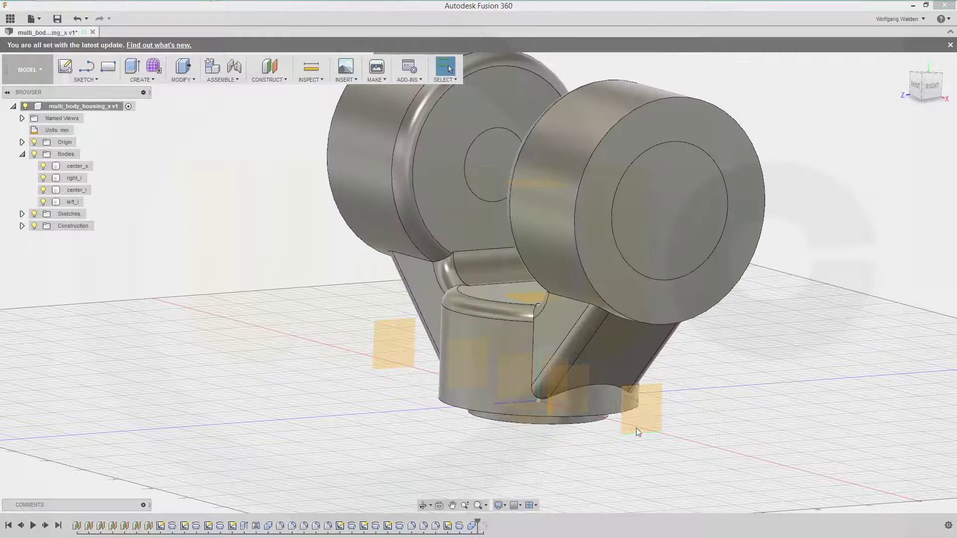
# Combine with the Cut operation, using center_x as target body and right_i, center_i and left_i as tool bodies
pyautogui.keyDown('shift'); pyautogui.moveTo(503, 380); pyautogui.dragTo(551, 389, button='middle'); pyautogui.keyUp('shift')
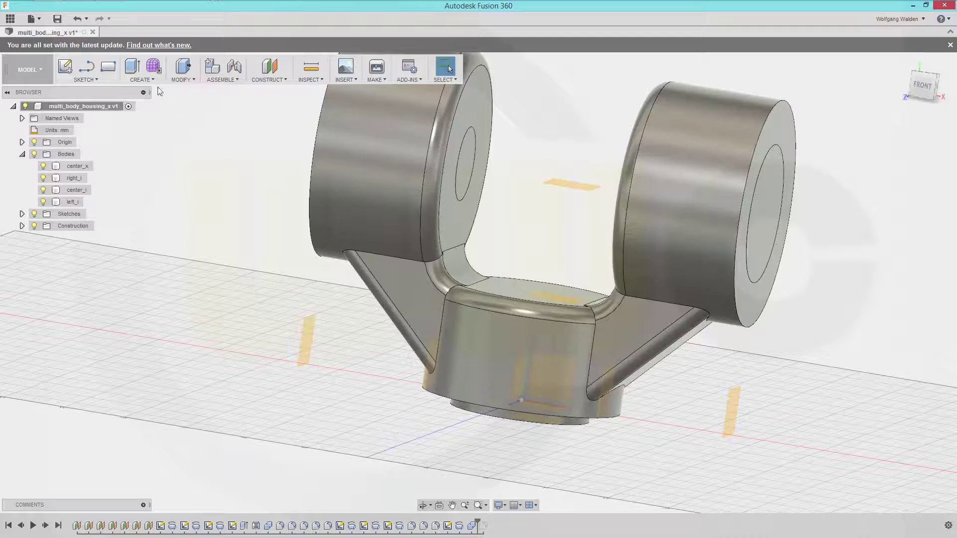
pyautogui.click(194, 80)
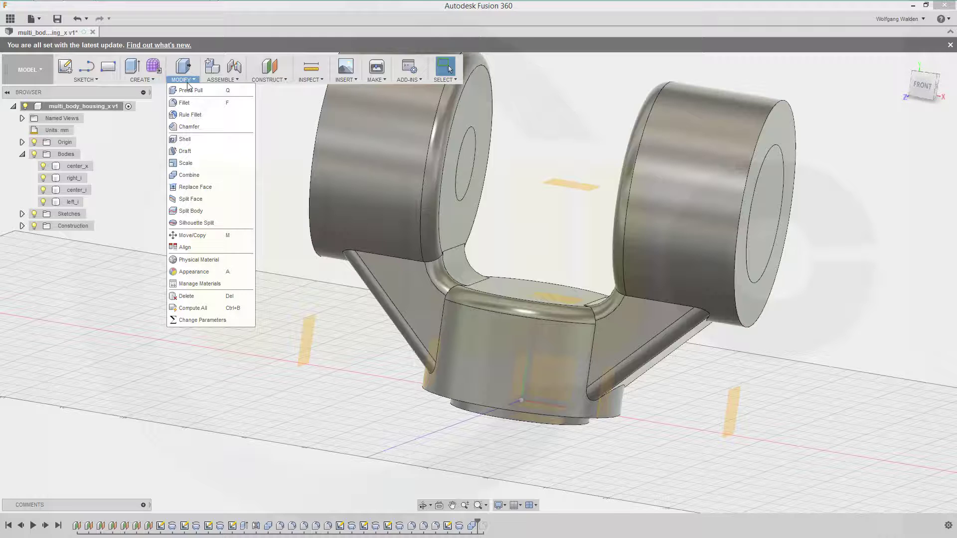
pyautogui.click(154, 81)
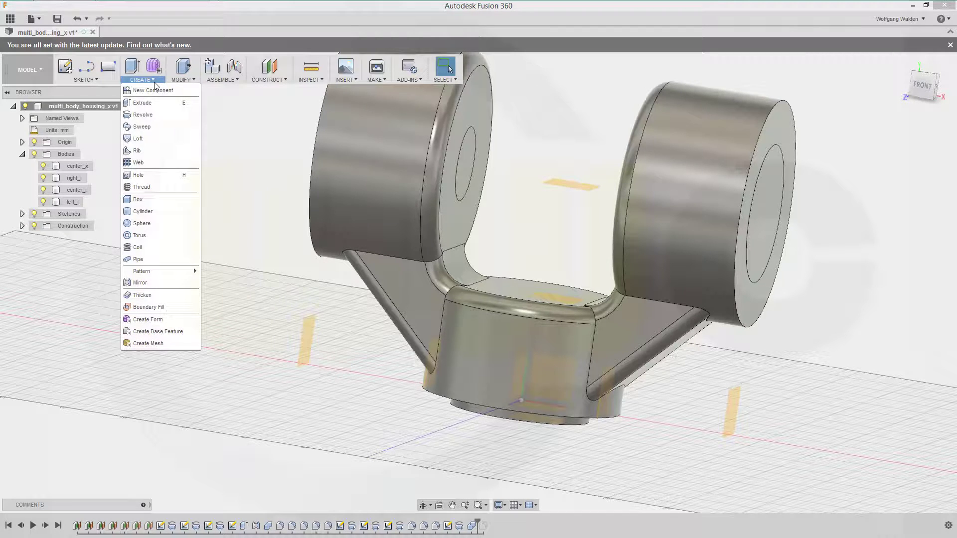
pyautogui.click(192, 81)
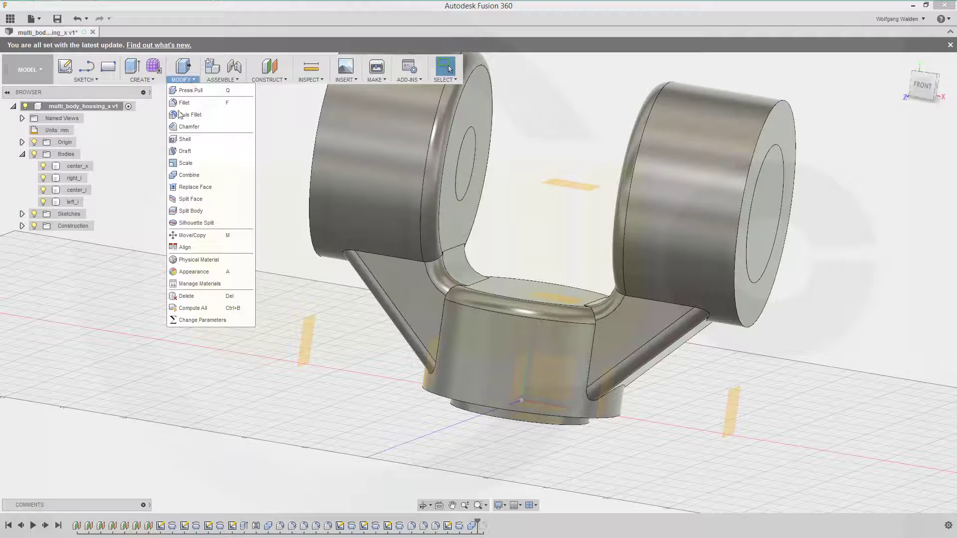
pyautogui.click(188, 175)
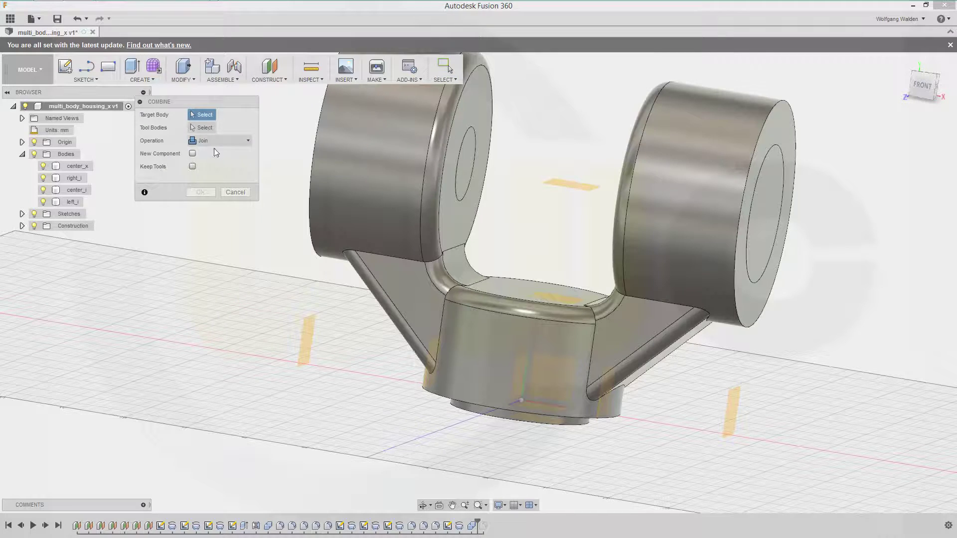
pyautogui.click(247, 141)
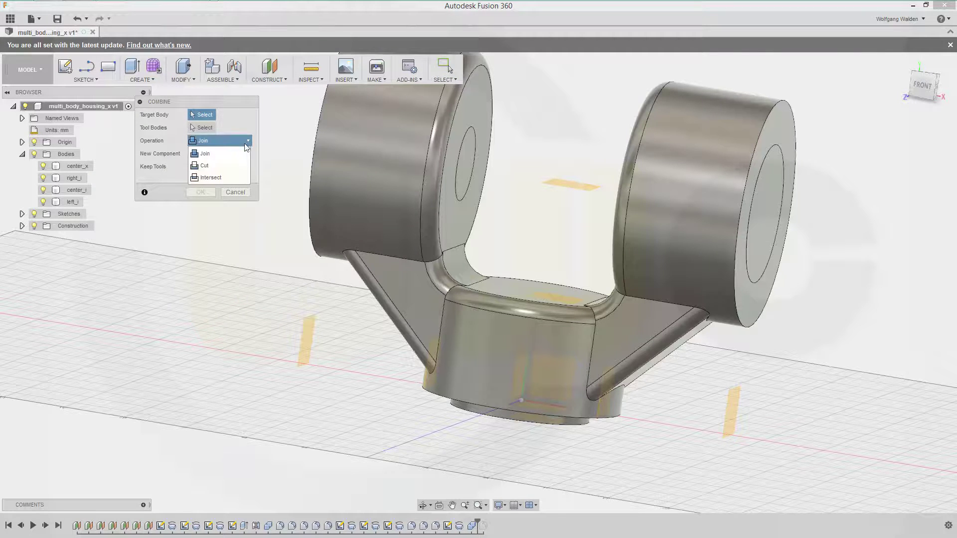
pyautogui.click(222, 165)
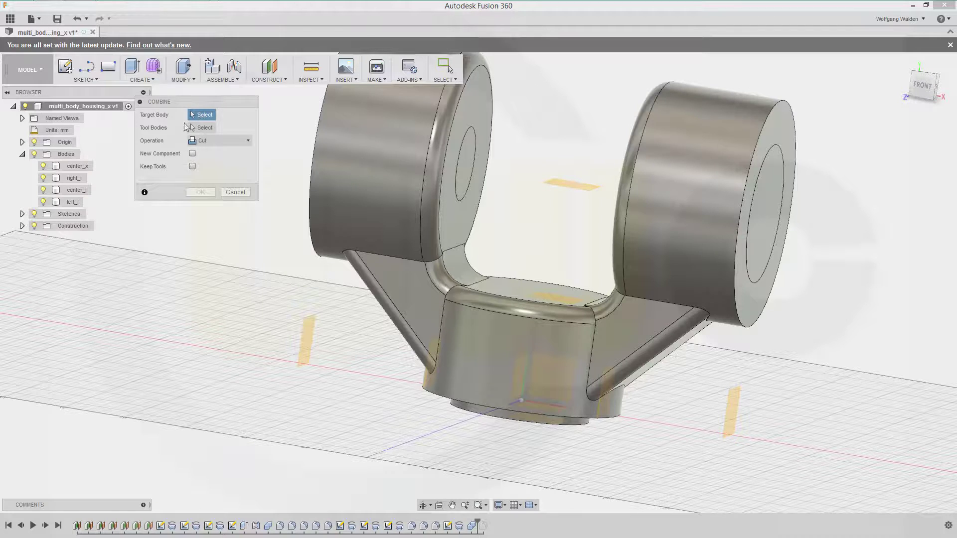
pyautogui.click(84, 165)
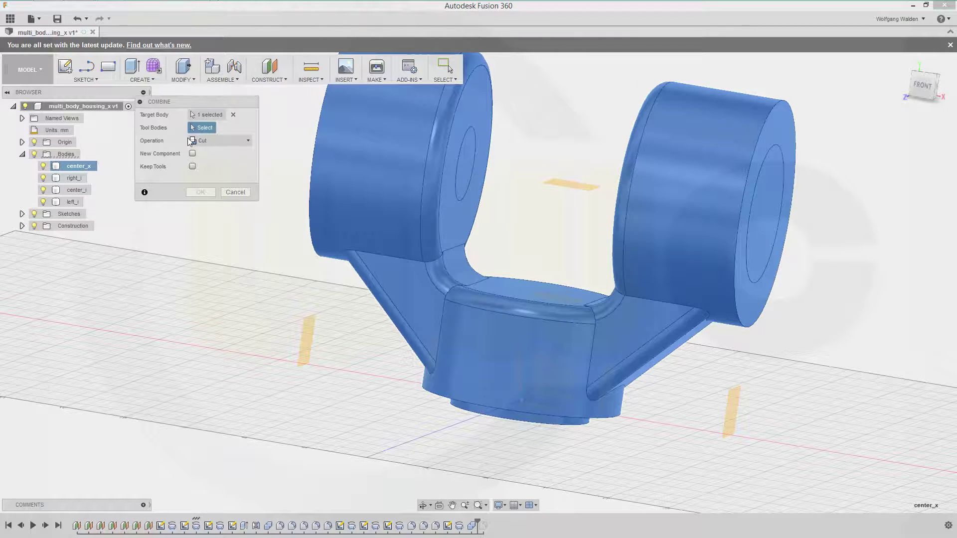
pyautogui.click(75, 179)
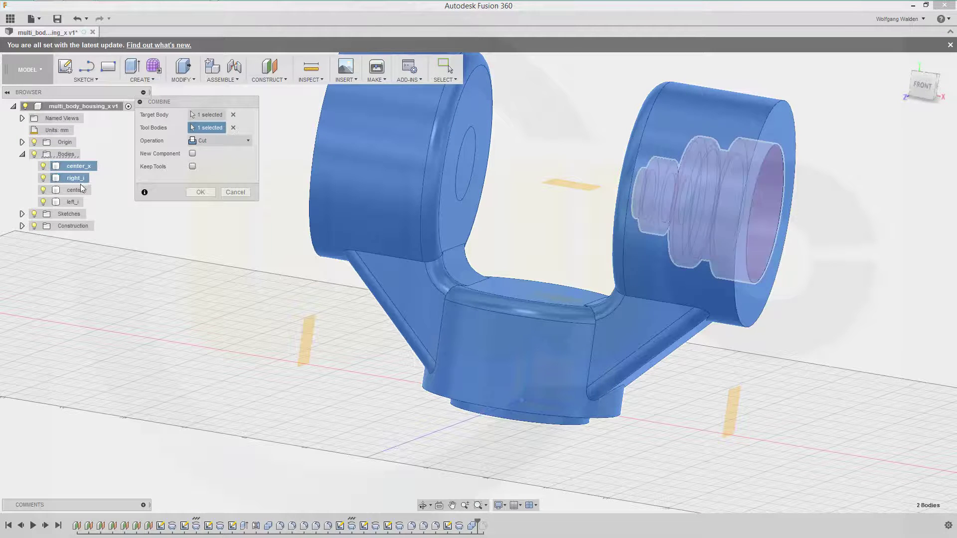
pyautogui.click(76, 189)
pyautogui.click(75, 201)
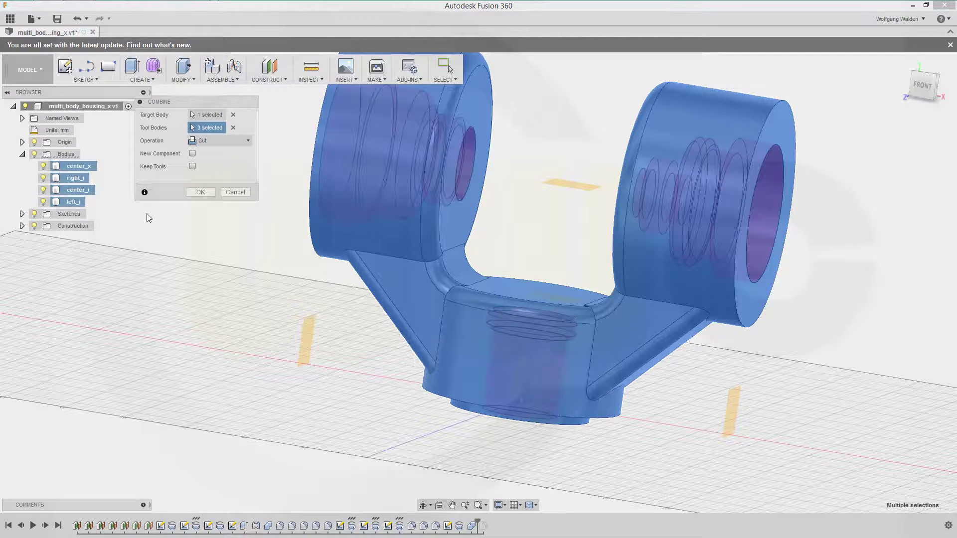
pyautogui.click(200, 192)
# Roll the timeline forward past the final fillet feature on the ribs
pyautogui.keyDown('shift'); pyautogui.moveTo(526, 310); pyautogui.dragTo(217, 257, button='middle'); pyautogui.keyUp('shift')
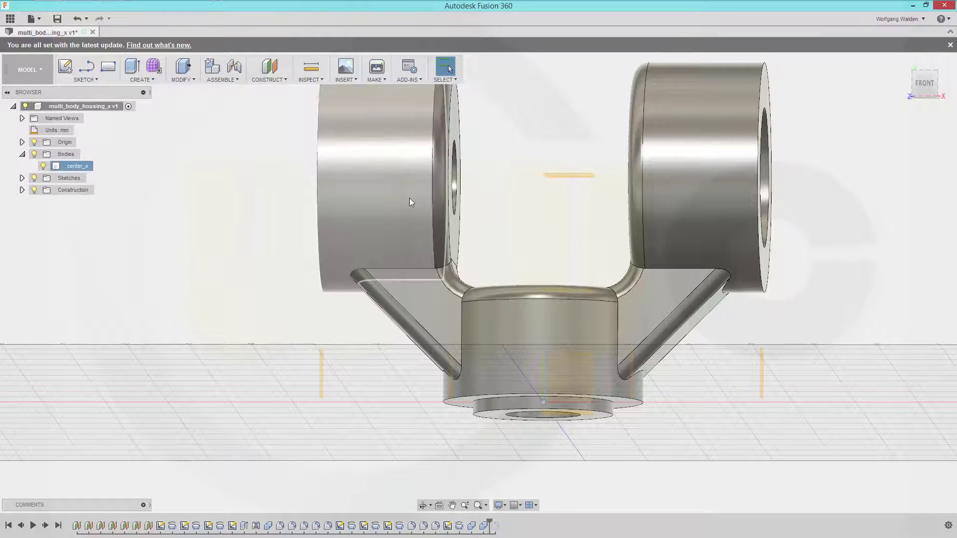
pyautogui.moveTo(409, 201)
pyautogui.keyDown('shift'); pyautogui.mouseDown(button='middle')
pyautogui.moveTo(386, 209)
pyautogui.moveTo(498, 180)
pyautogui.moveTo(548, 180)
pyautogui.moveTo(490, 245)
pyautogui.moveTo(501, 244)
pyautogui.mouseUp(button='middle'); pyautogui.keyUp('shift')
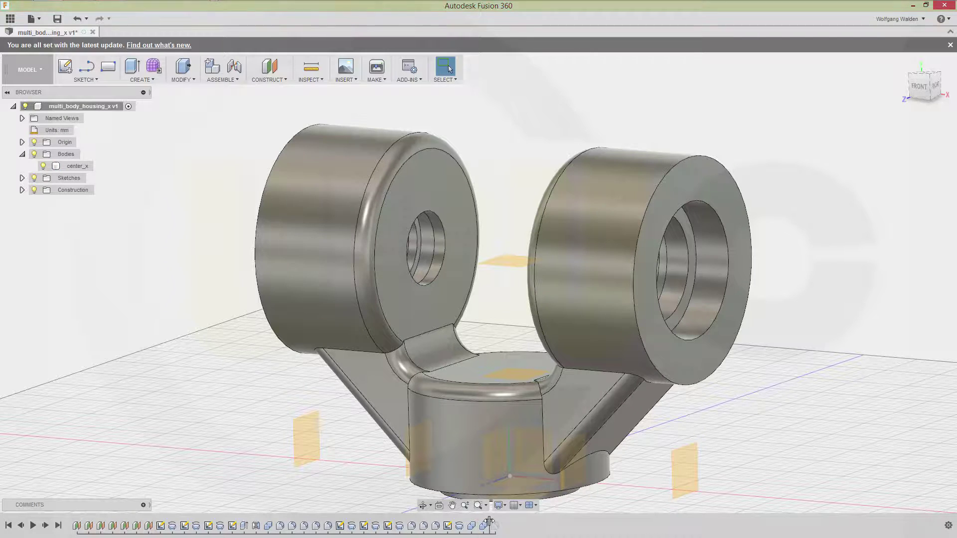
pyautogui.moveTo(489, 526); pyautogui.dragTo(502, 523)
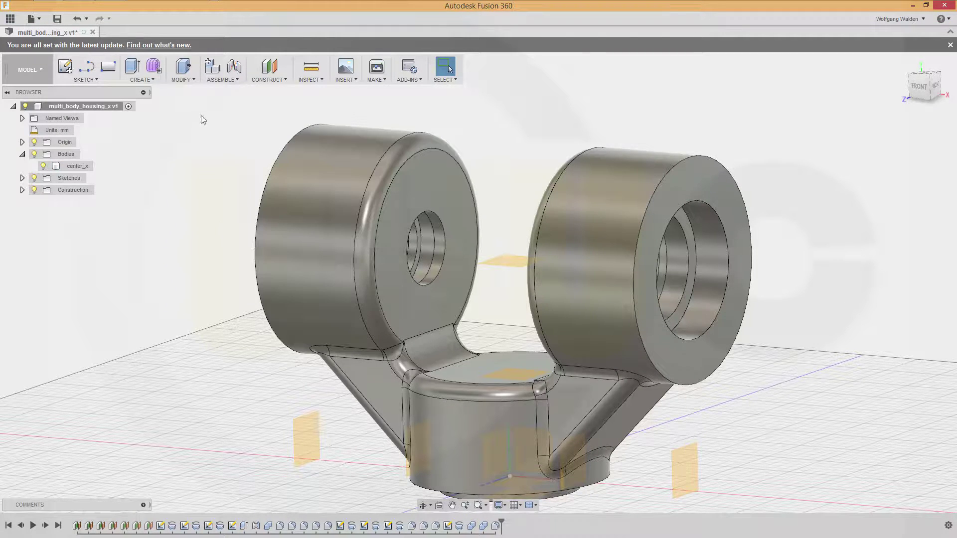
# Chamfer the inner-facing hole edge of the left boss with an equal distance of 1 mm
pyautogui.click(150, 80)
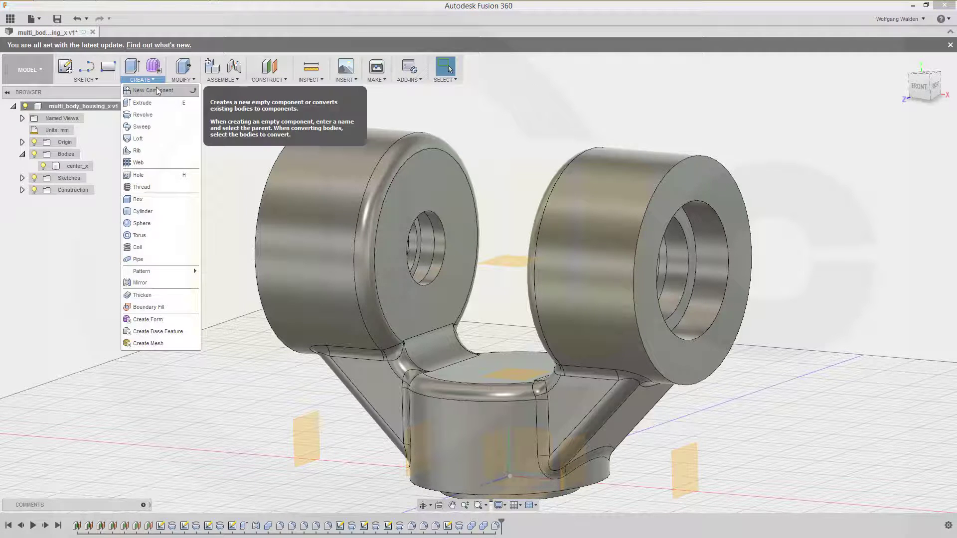
pyautogui.click(183, 79)
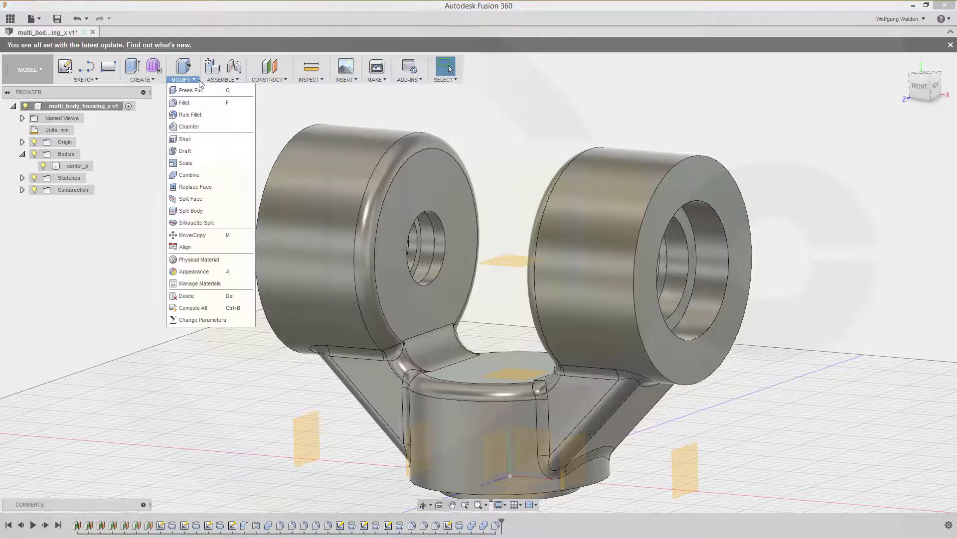
pyautogui.click(187, 127)
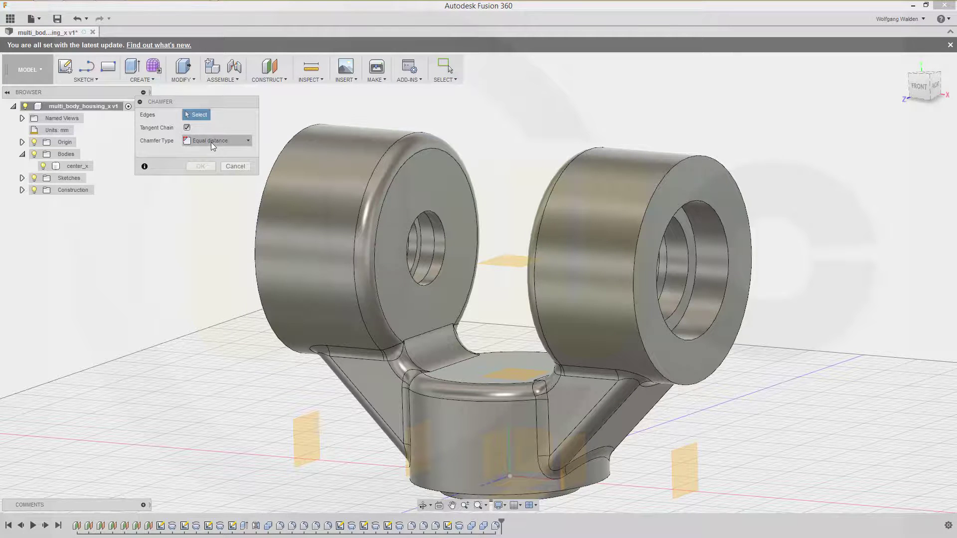
pyautogui.click(413, 226)
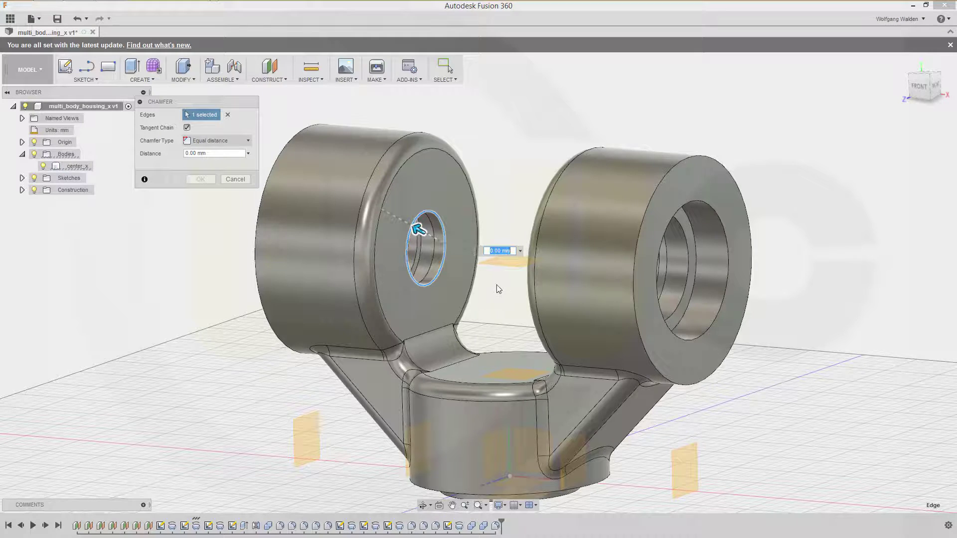
pyautogui.write('1')
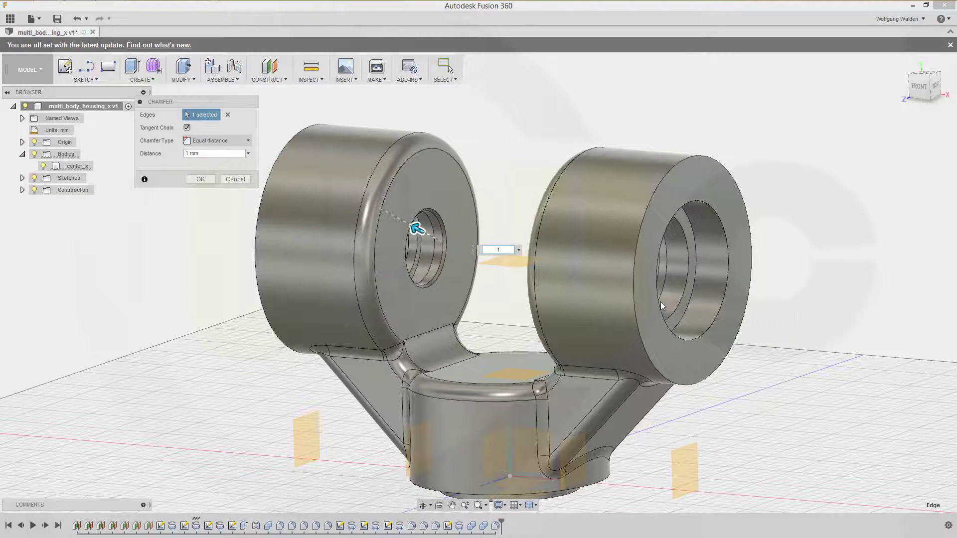
pyautogui.press('Return')
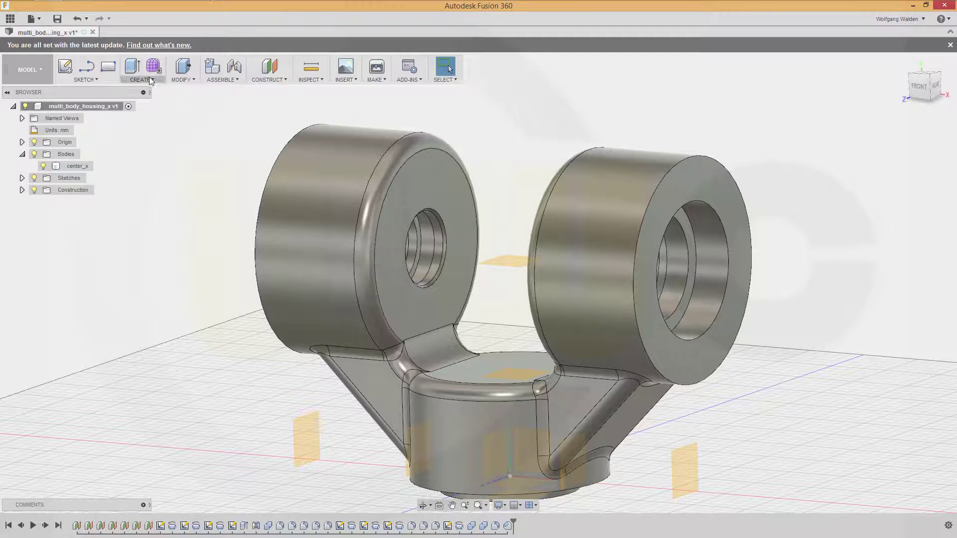
pyautogui.doubleClick(507, 526)
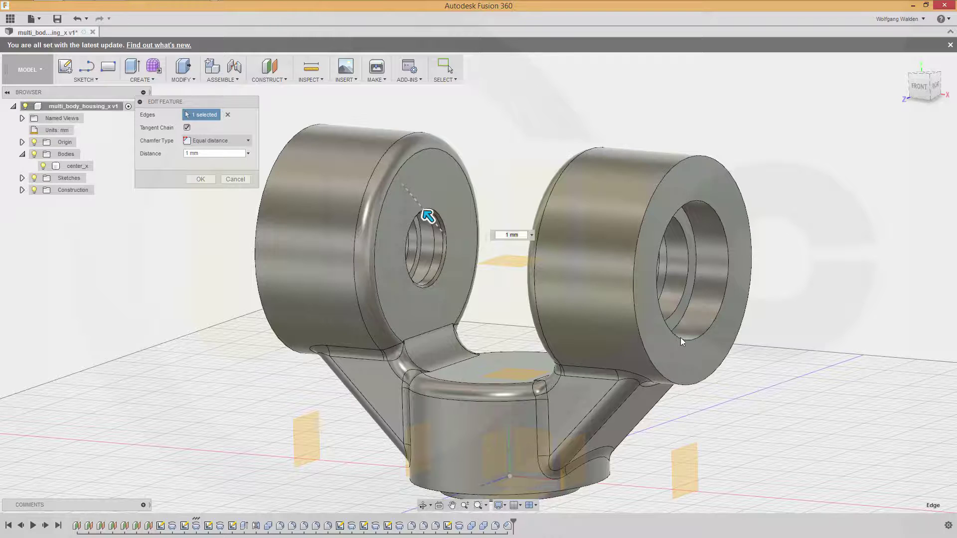
pyautogui.press('Tab')
pyautogui.press('Return')
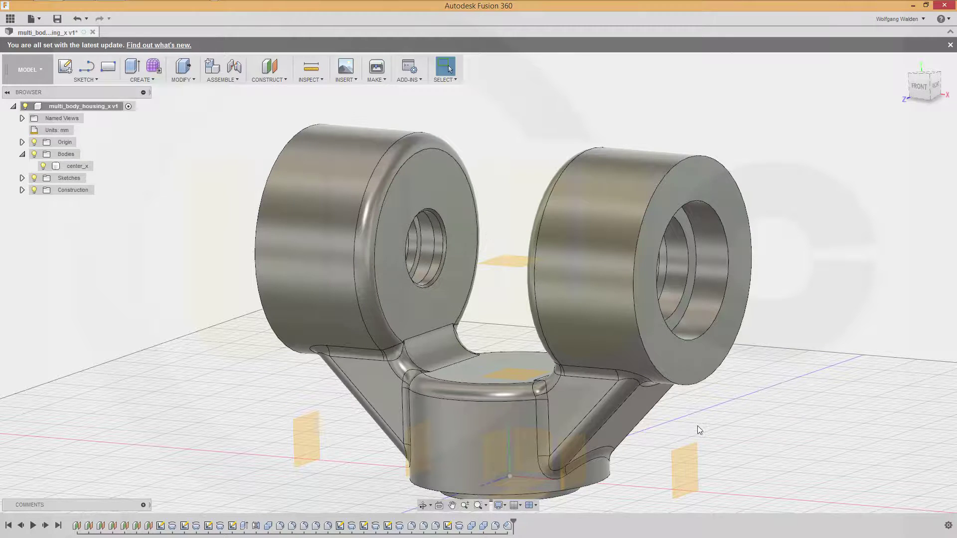
# Chamfer the outer bore edges of both bosses, the right boss's inner-facing hole edge and the center bore's bottom edge by 1 mm
pyautogui.keyDown('shift'); pyautogui.moveTo(501, 258); pyautogui.dragTo(454, 210, button='middle'); pyautogui.keyUp('shift')
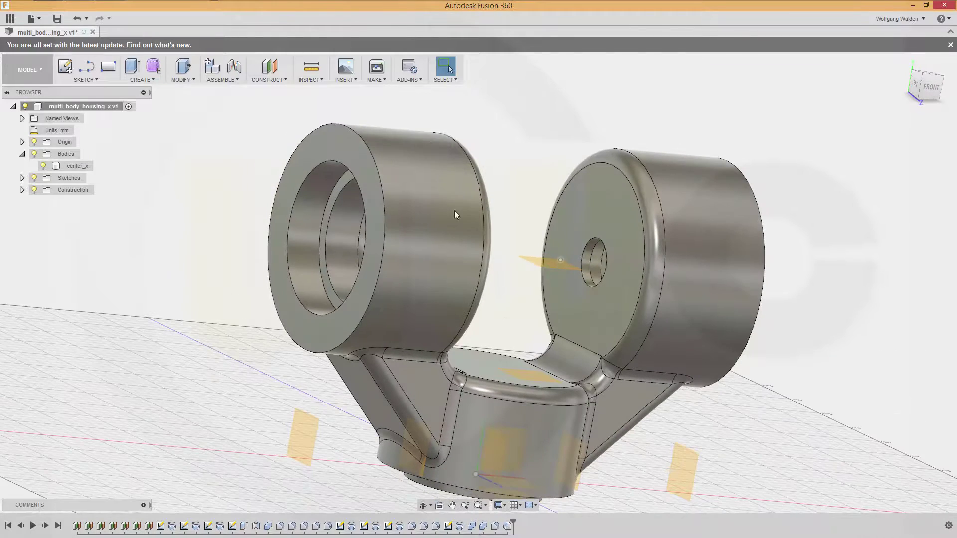
pyautogui.rightClick(242, 127)
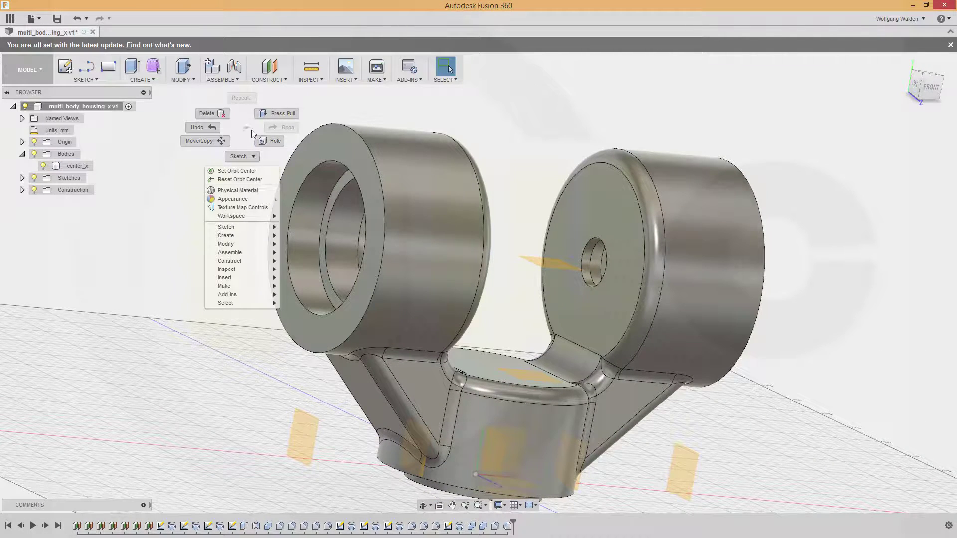
pyautogui.click(220, 111)
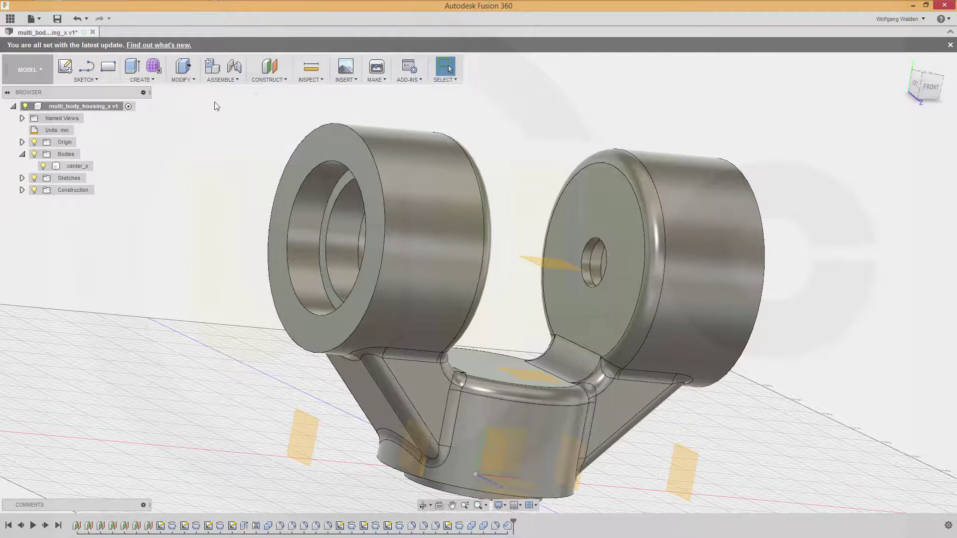
pyautogui.click(183, 72)
pyautogui.click(199, 126)
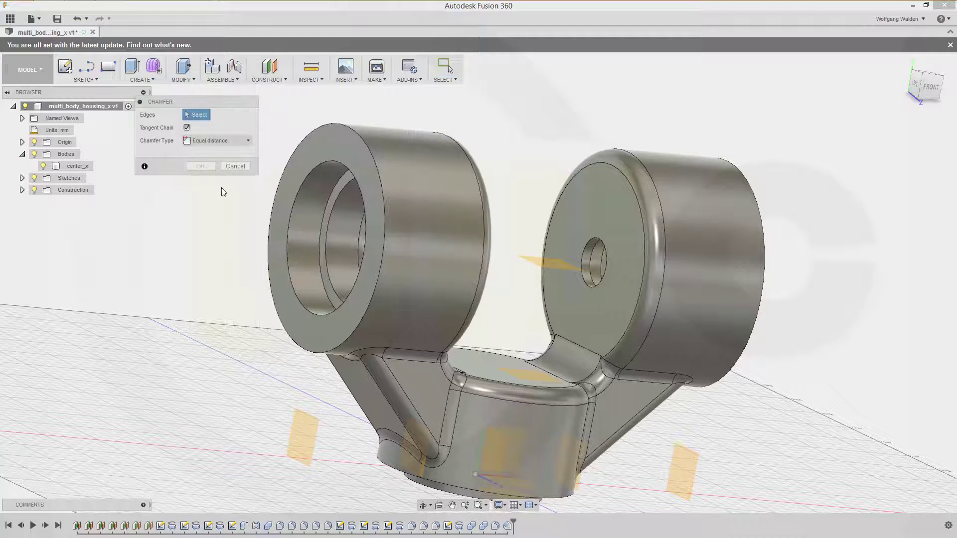
pyautogui.click(289, 216)
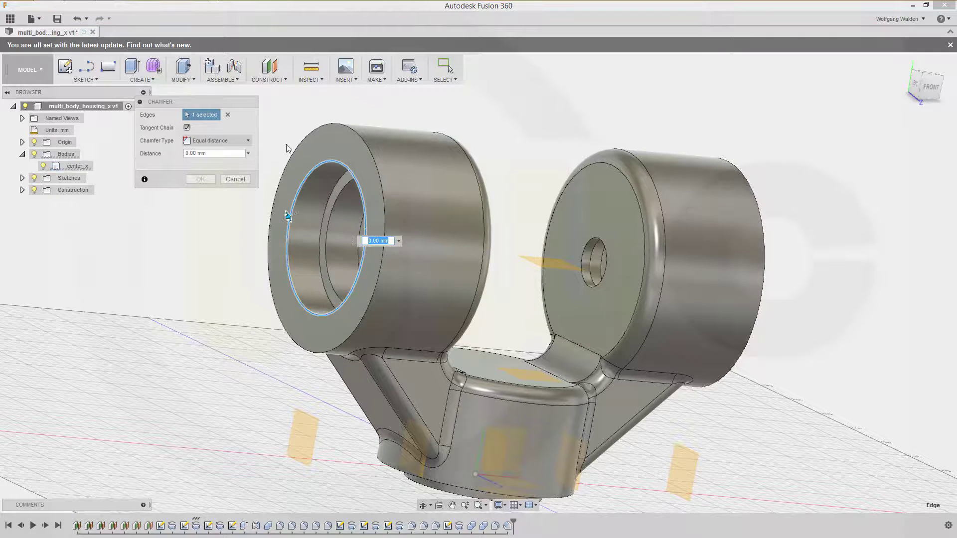
pyautogui.write('1')
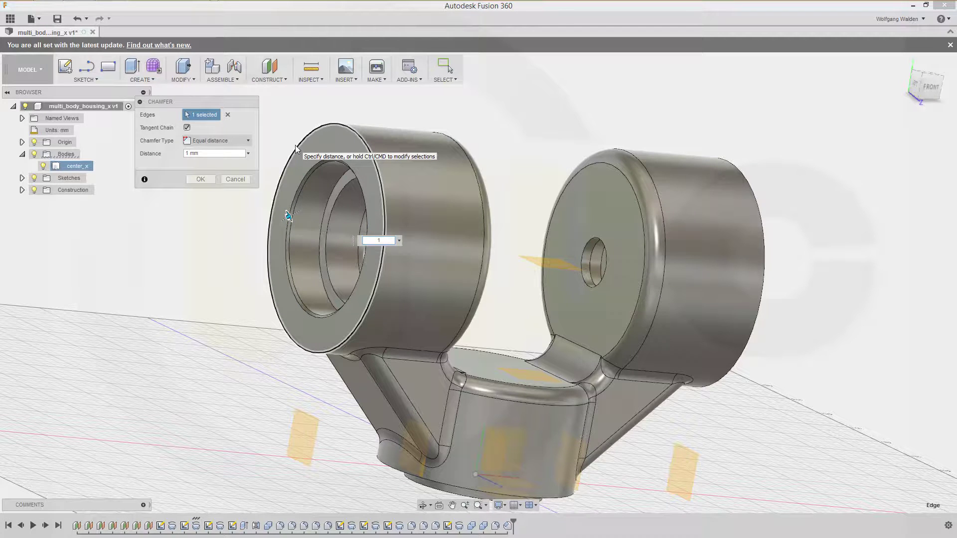
pyautogui.click(580, 256)
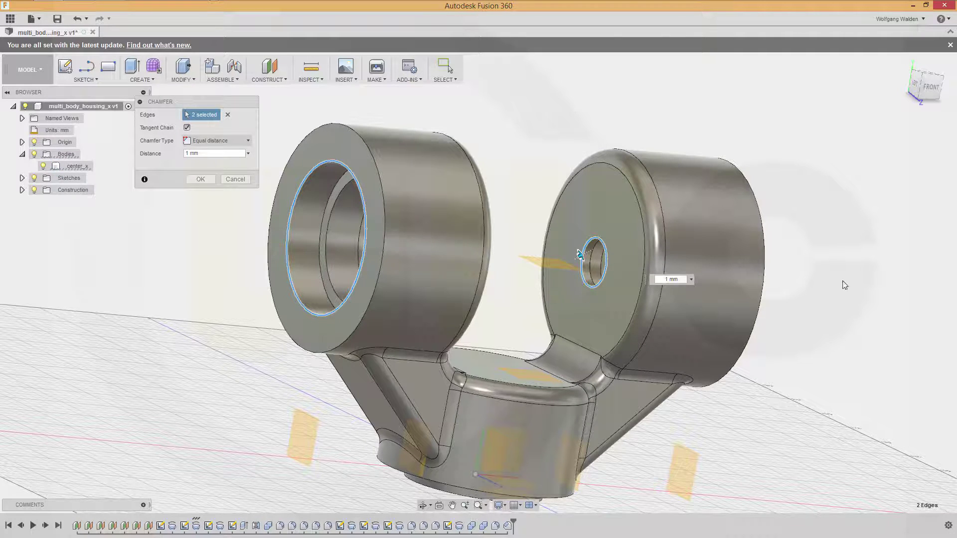
pyautogui.moveTo(831, 292); pyautogui.dragTo(731, 273, button='middle')
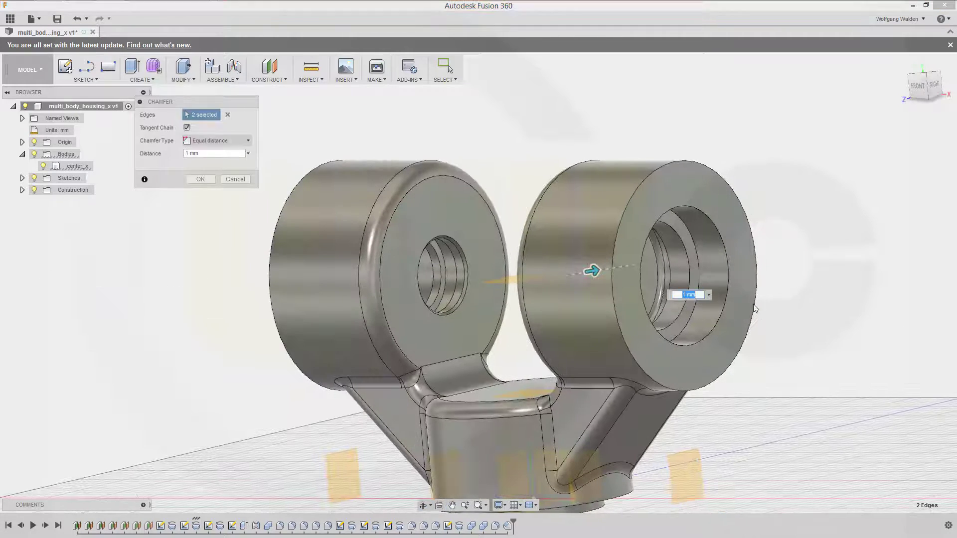
pyautogui.click(728, 268)
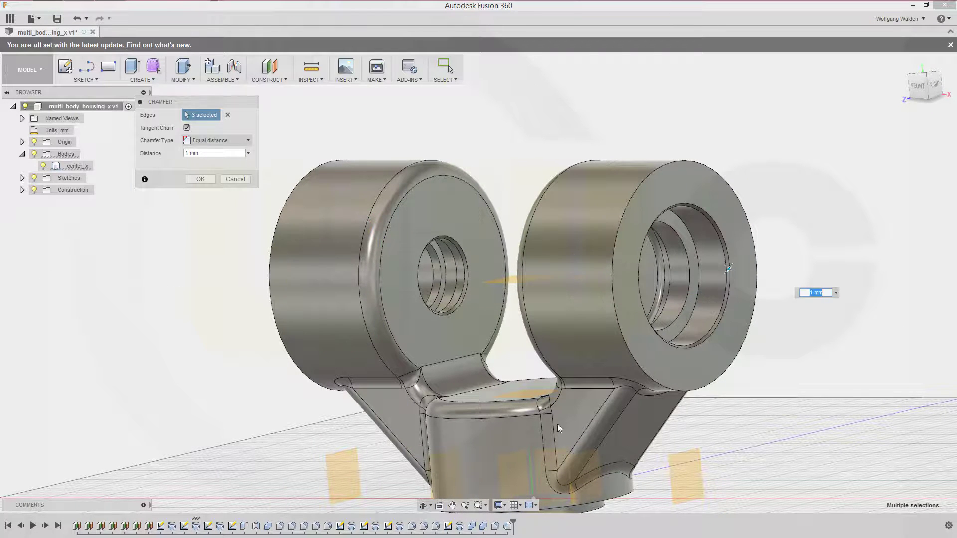
pyautogui.keyDown('shift'); pyautogui.moveTo(501, 398); pyautogui.dragTo(504, 286, button='middle'); pyautogui.keyUp('shift')
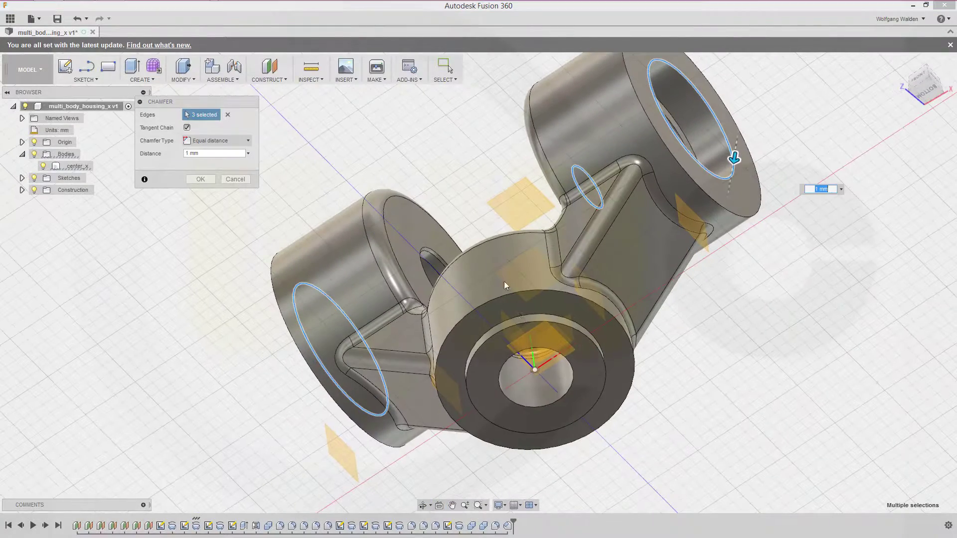
pyautogui.click(568, 373)
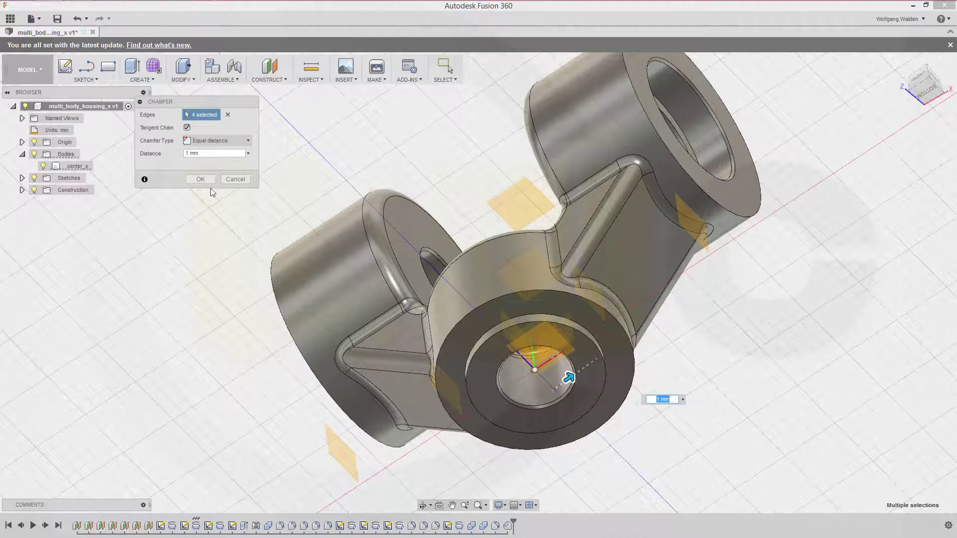
pyautogui.click(201, 179)
# Start a sketch on the construction plane at the right boss's outer face and place a point about 35.6 mm from the bore axis
pyautogui.keyDown('shift'); pyautogui.moveTo(457, 199); pyautogui.dragTo(485, 270, button='middle'); pyautogui.keyUp('shift')
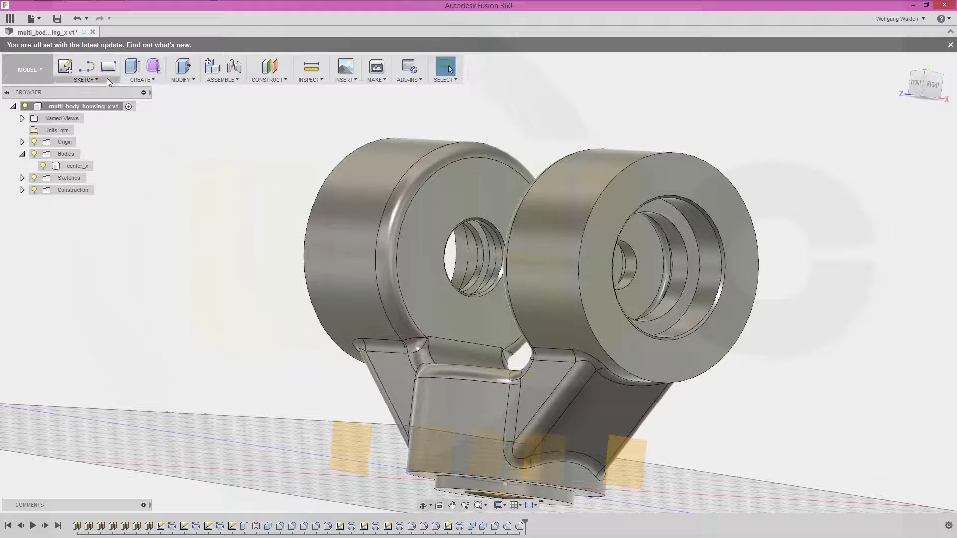
pyautogui.click(87, 66)
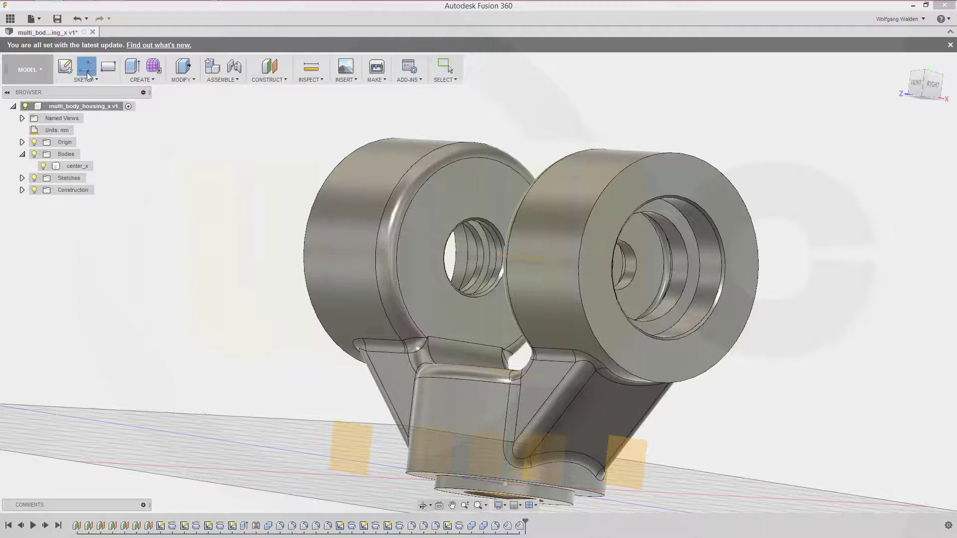
pyautogui.click(636, 460)
pyautogui.keyDown('shift'); pyautogui.moveTo(653, 282); pyautogui.dragTo(620, 187, button='middle'); pyautogui.keyUp('shift')
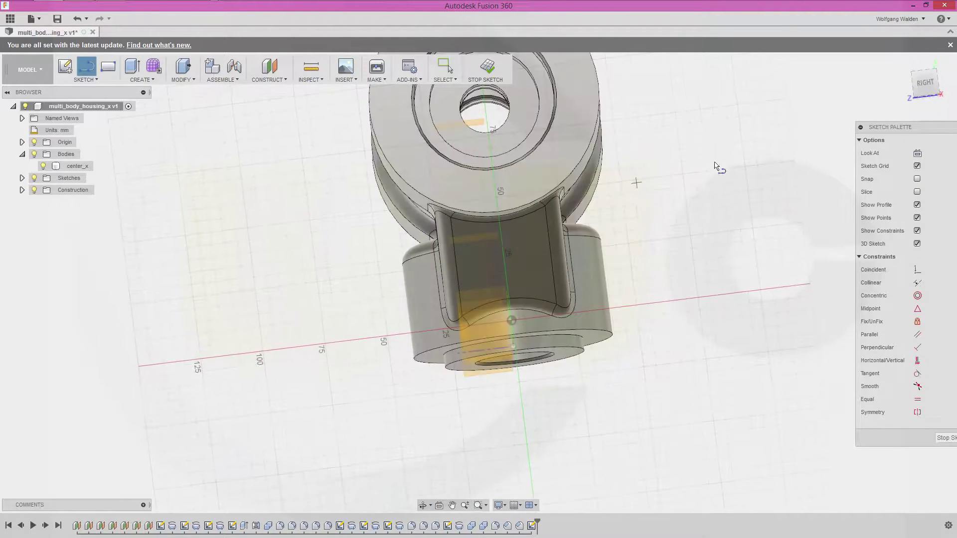
pyautogui.click(926, 85)
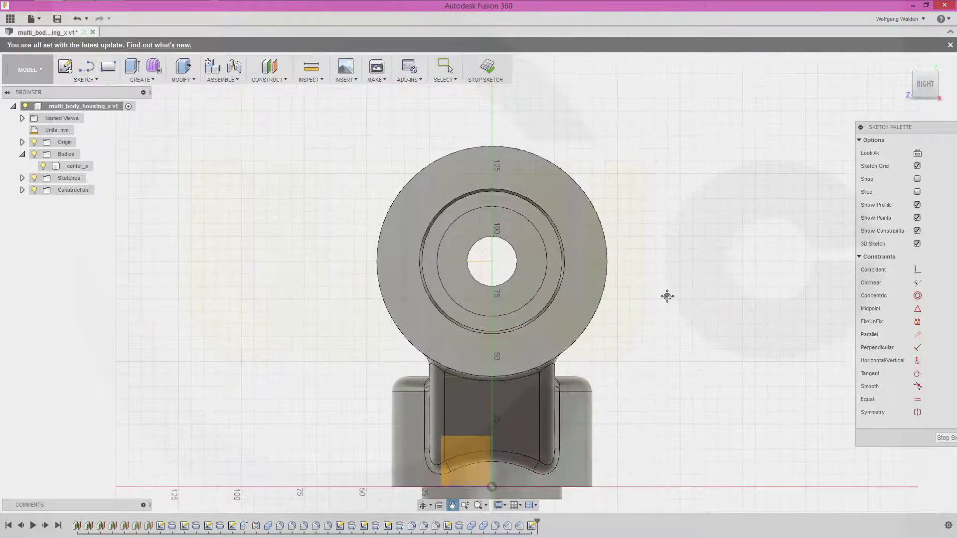
pyautogui.click(95, 79)
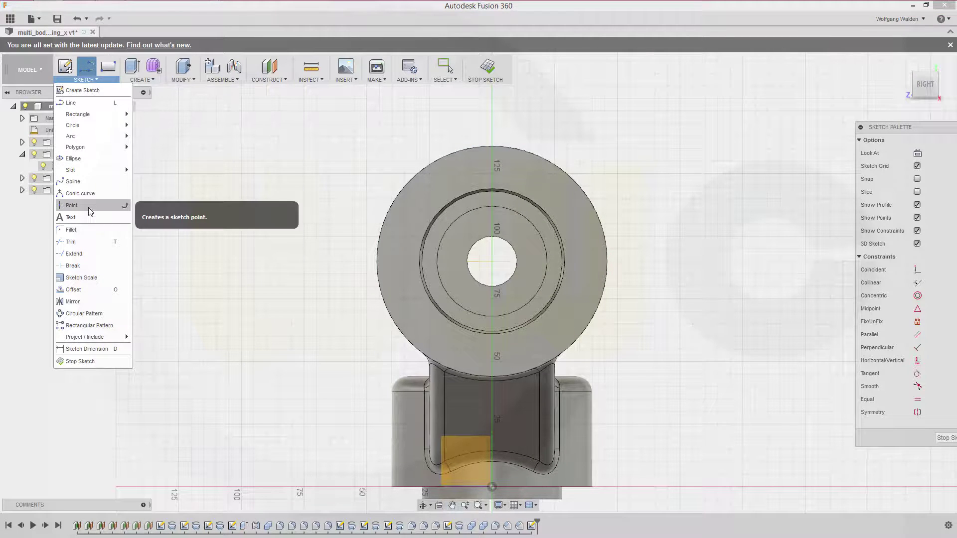
pyautogui.click(100, 196)
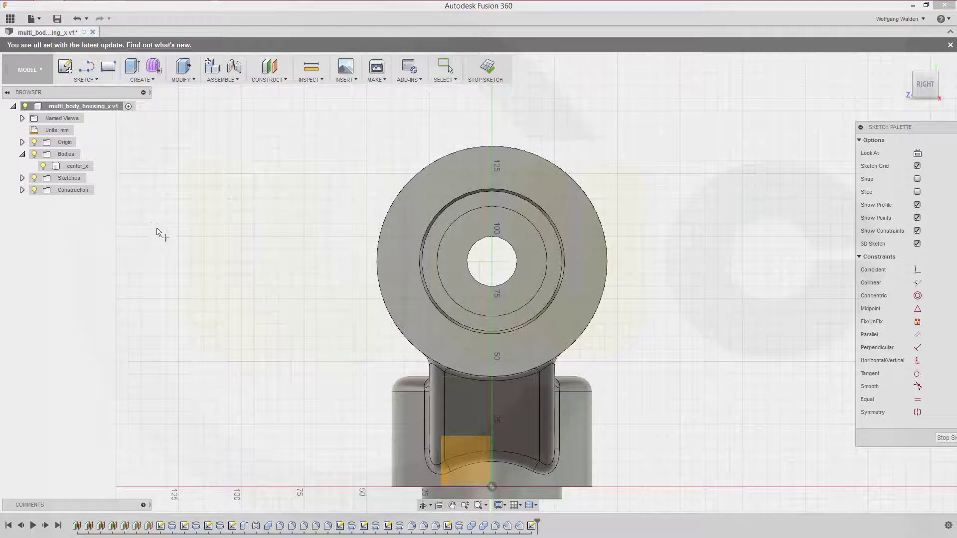
pyautogui.click(403, 249)
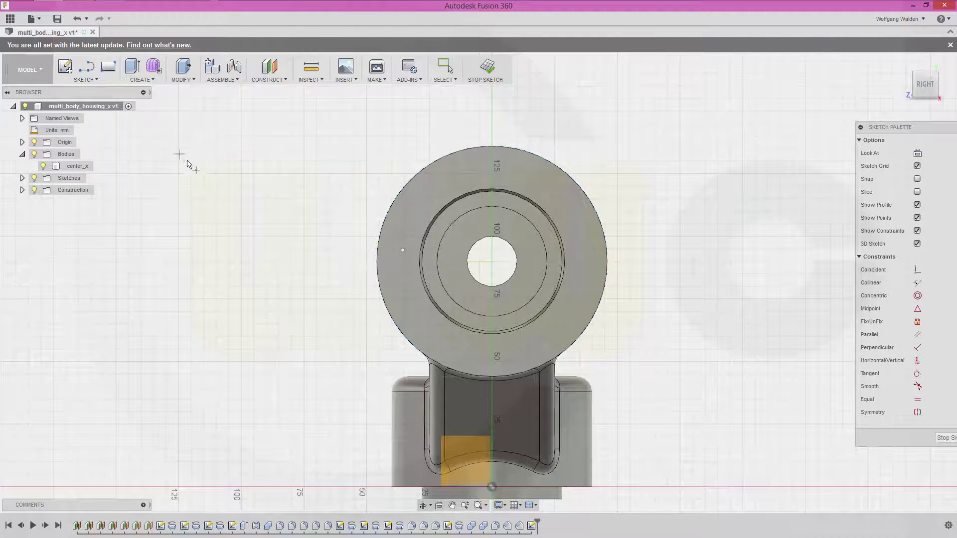
# Project the horizontal construction plane through the boss center into the sketch and make the sketch point coincident with the projected line
pyautogui.press('p')
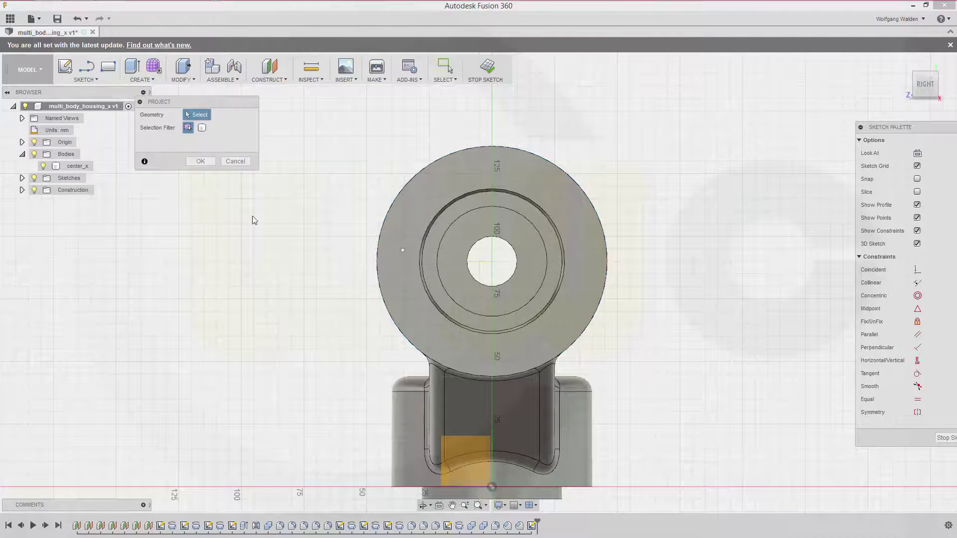
pyautogui.click(474, 267)
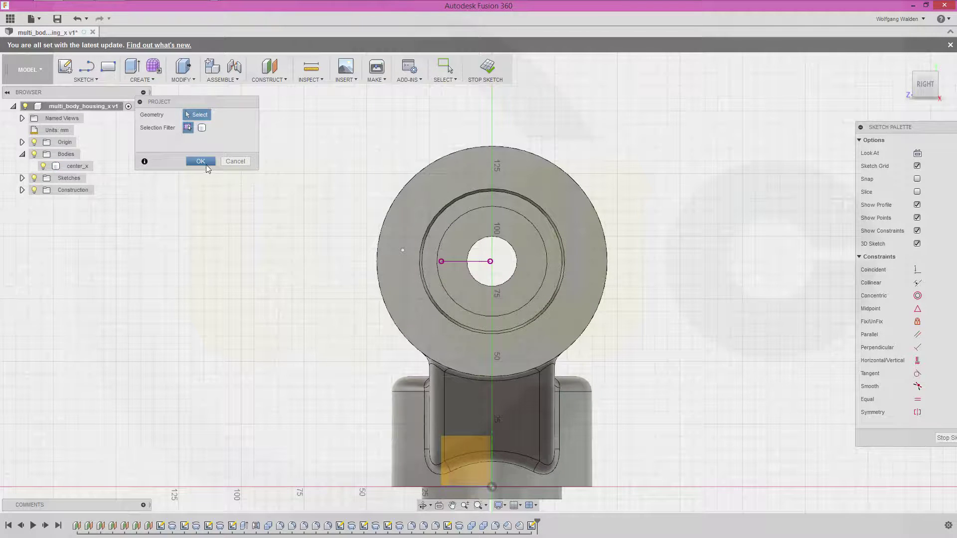
pyautogui.click(205, 164)
pyautogui.click(915, 271)
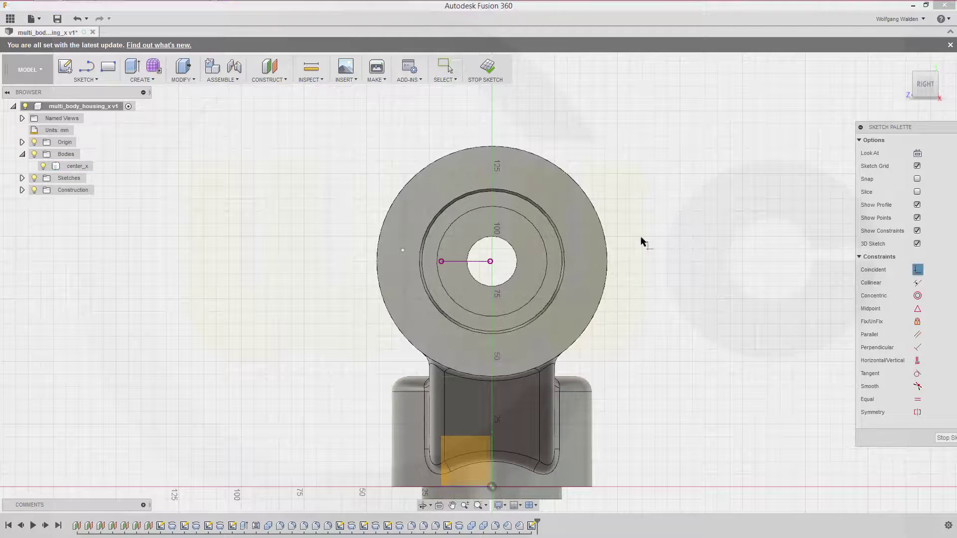
pyautogui.click(453, 262)
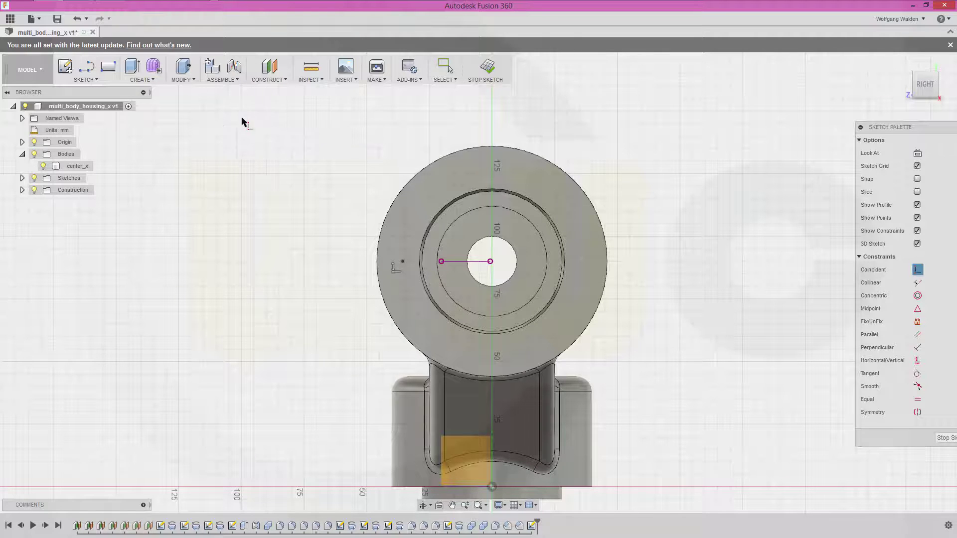
pyautogui.press('d')
pyautogui.click(403, 260)
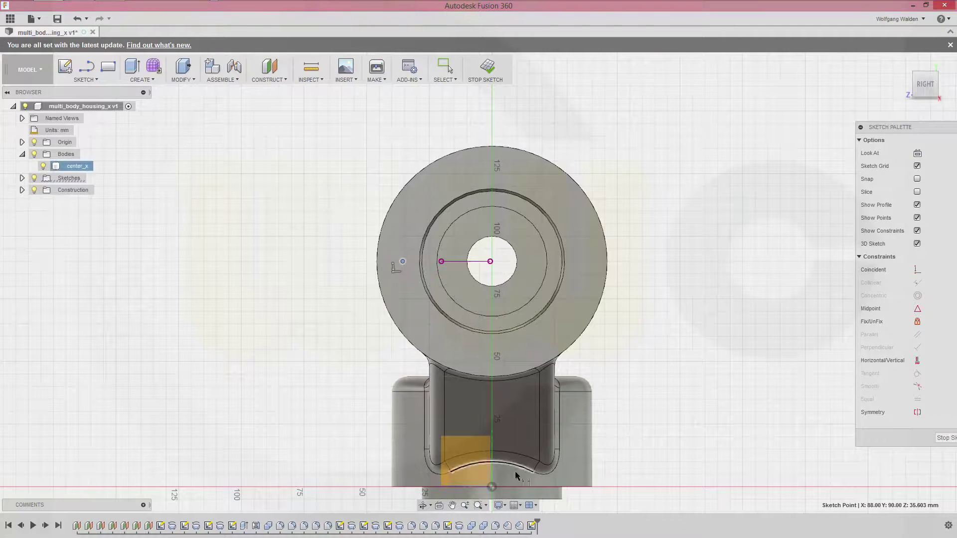
pyautogui.press('Escape')
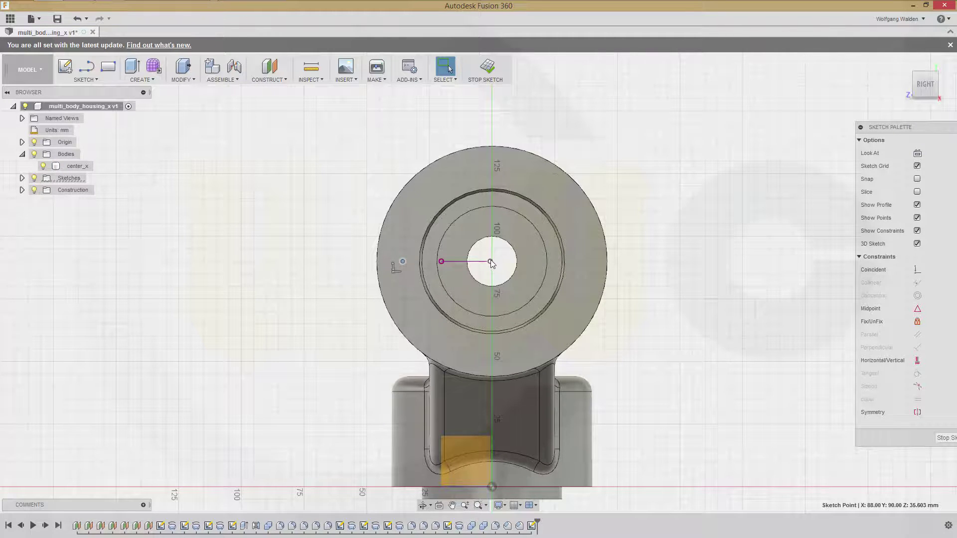
# Project the XZ origin plane into the sketch
pyautogui.click(367, 145)
pyautogui.press('p')
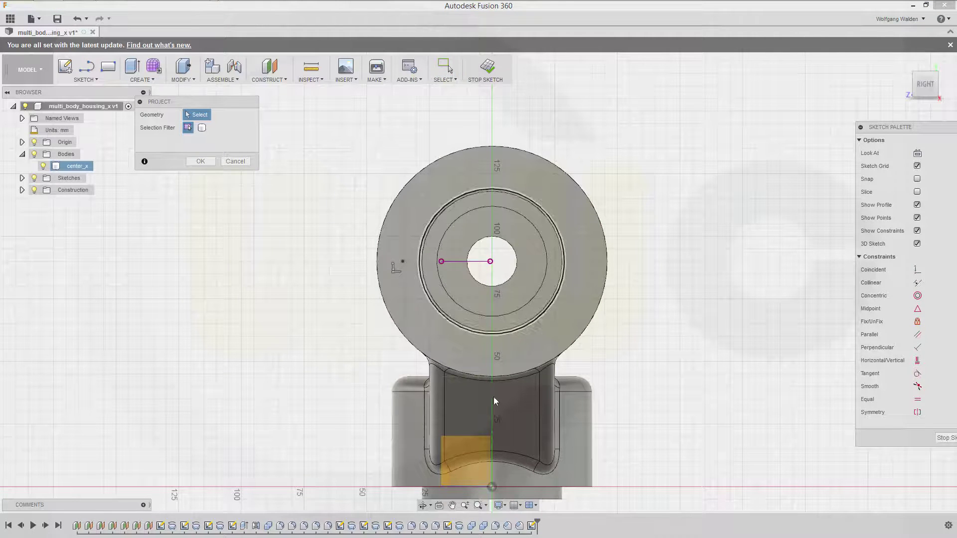
pyautogui.click(22, 142)
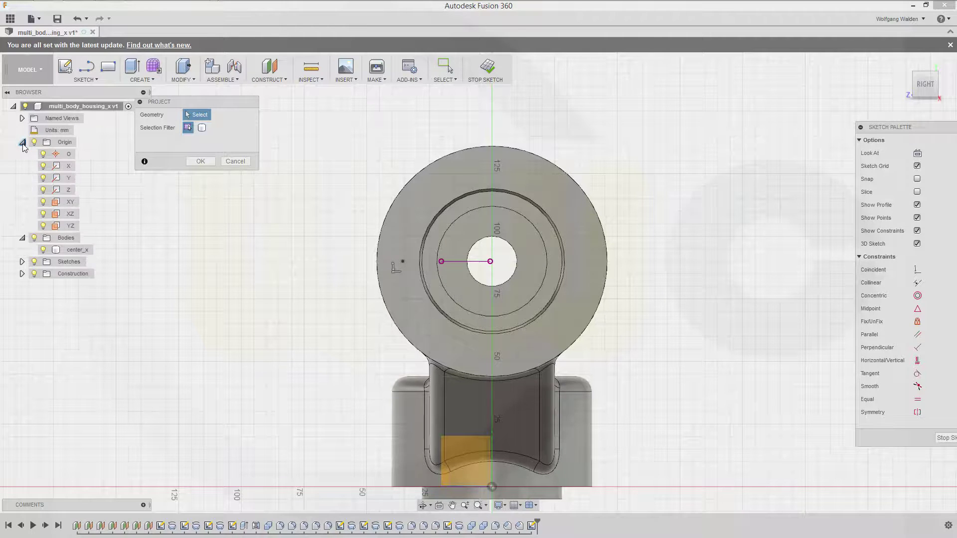
pyautogui.click(73, 218)
pyautogui.press('Escape')
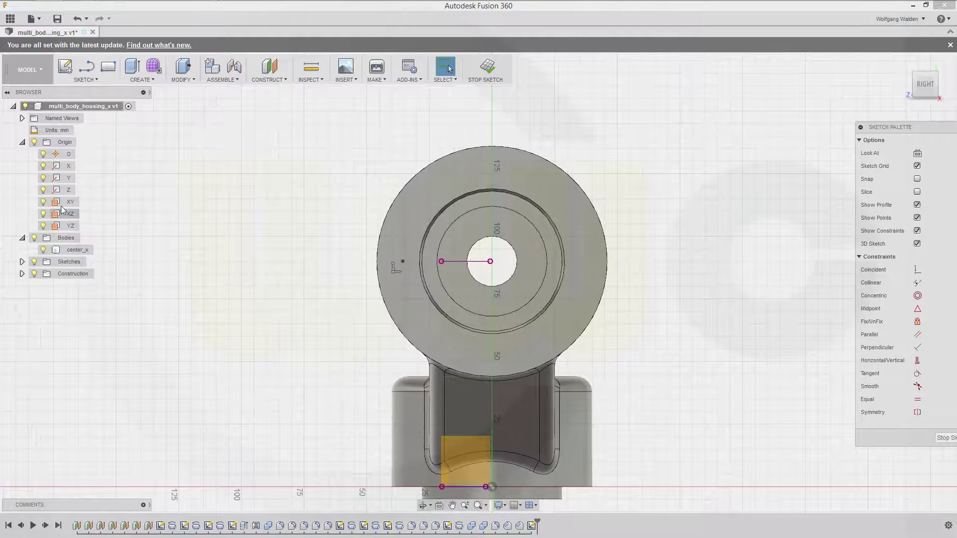
# With the bodies hidden, project the XY origin plane into the sketch and delete the projected XZ line
pyautogui.click(34, 238)
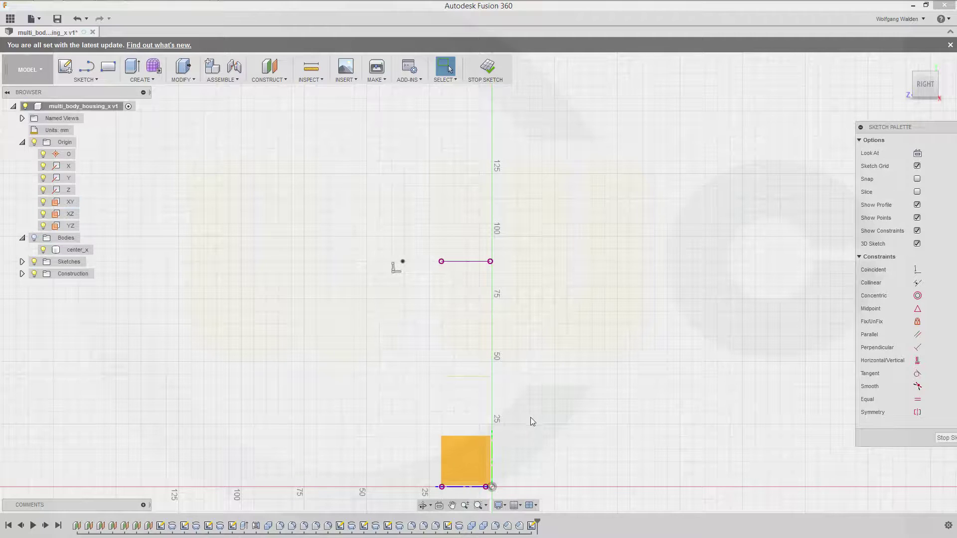
pyautogui.press('p')
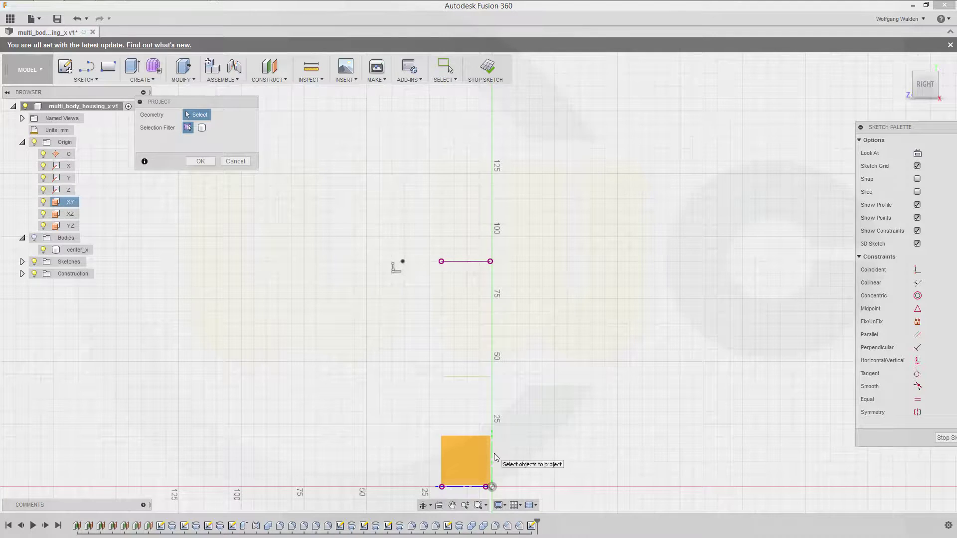
pyautogui.click(492, 454)
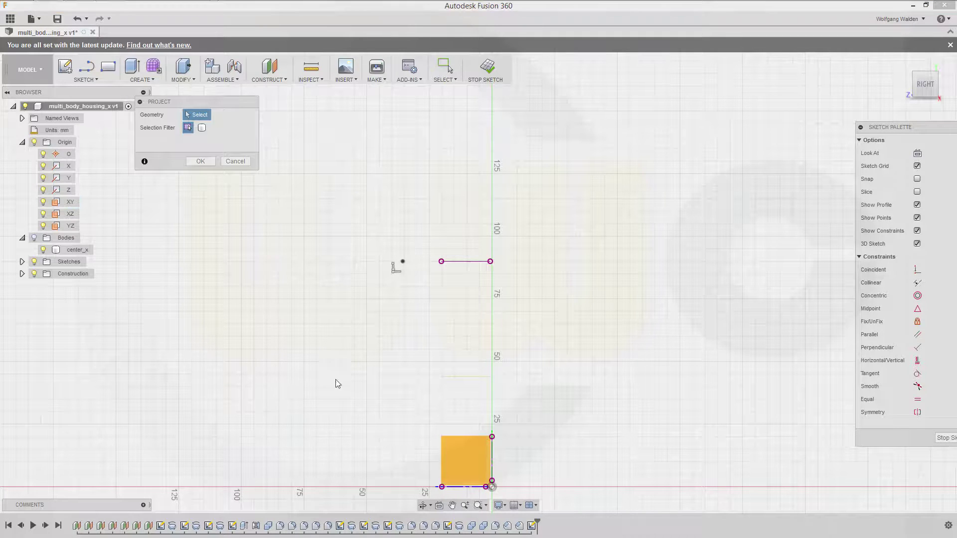
pyautogui.press('Return')
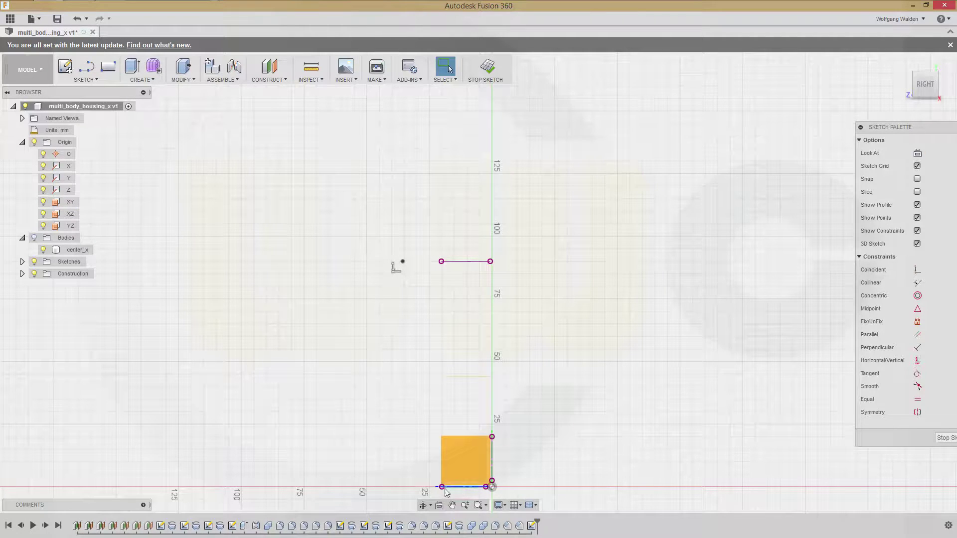
pyautogui.click(446, 486)
pyautogui.press('x')
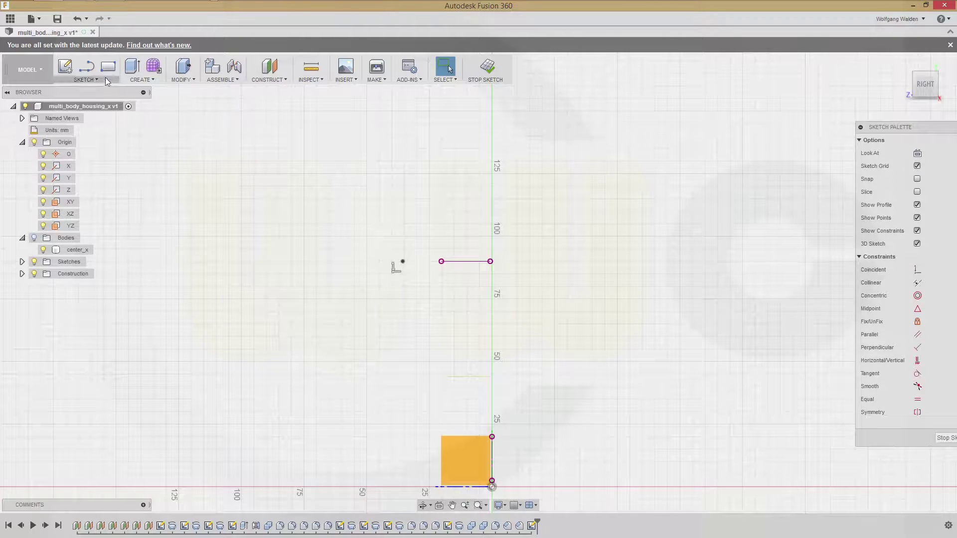
# Dimension the sketch point 36 mm from the projected vertical line and finish the sketch
pyautogui.click(402, 262)
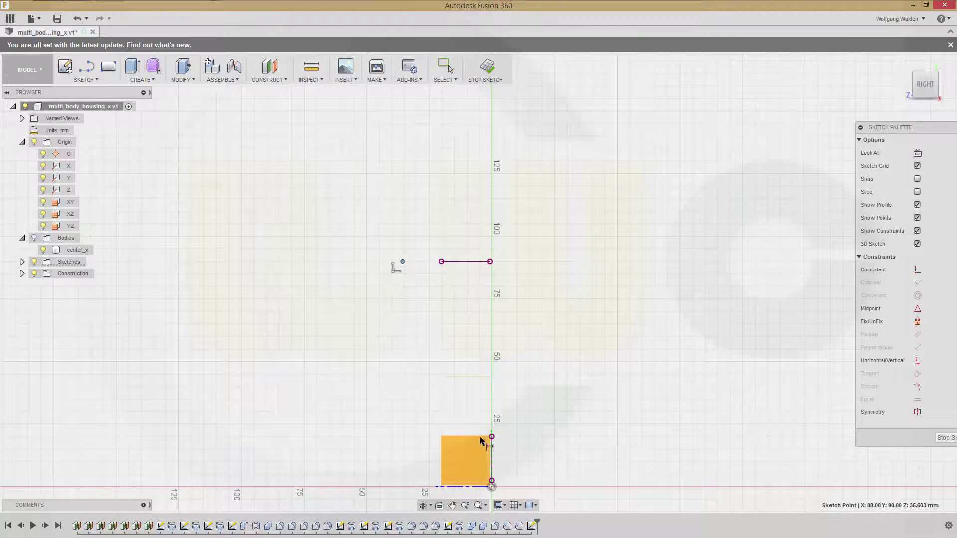
pyautogui.keyDown('shift'); pyautogui.click(492, 436); pyautogui.keyUp('shift')
pyautogui.press('d')
pyautogui.click(463, 219)
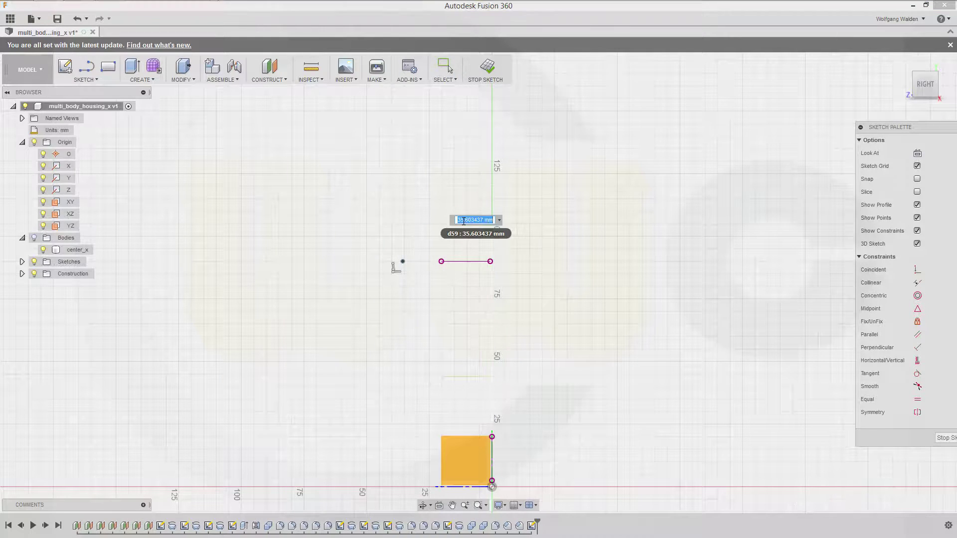
pyautogui.write('36')
pyautogui.press('Return')
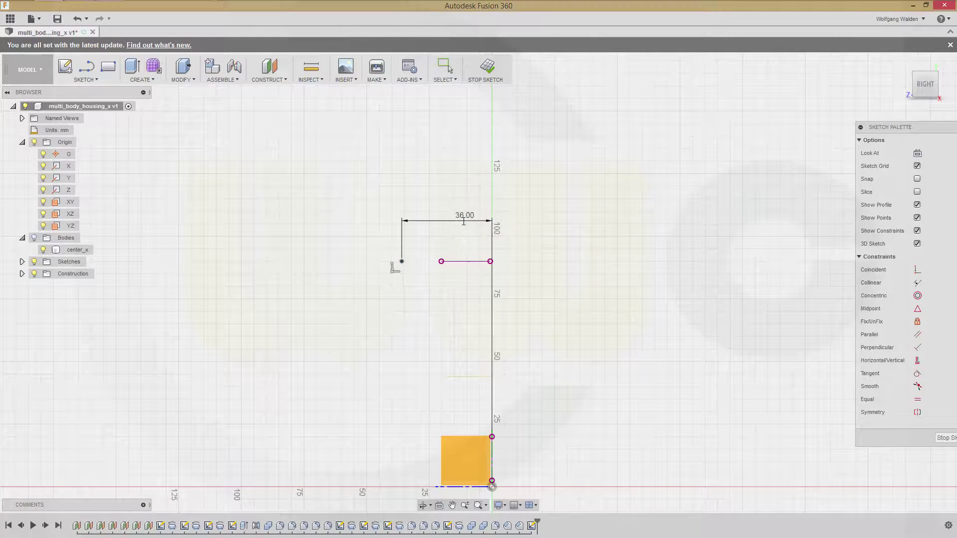
pyautogui.click(491, 83)
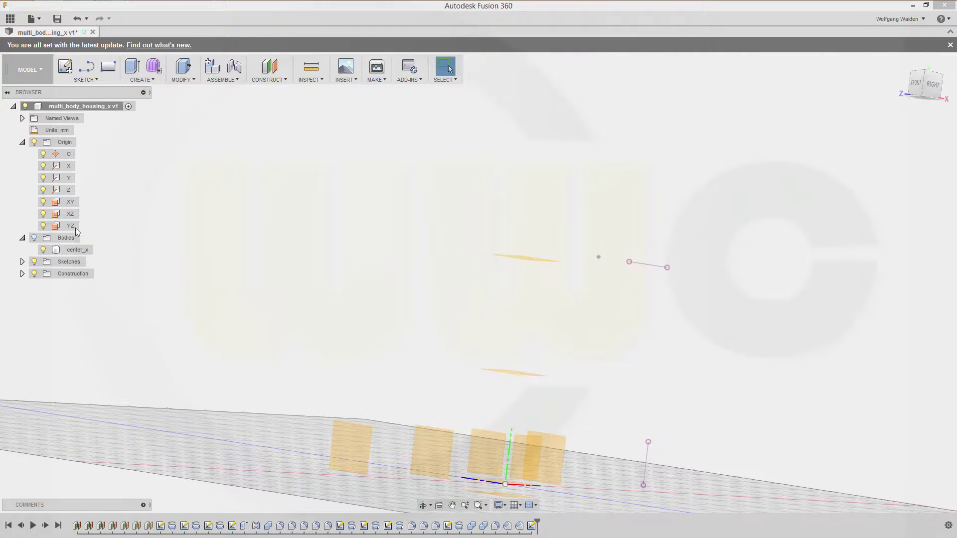
# Show the bodies again and create a simple hole at the sketch point on the right boss, 6 mm in diameter and 15 mm deep
pyautogui.click(34, 238)
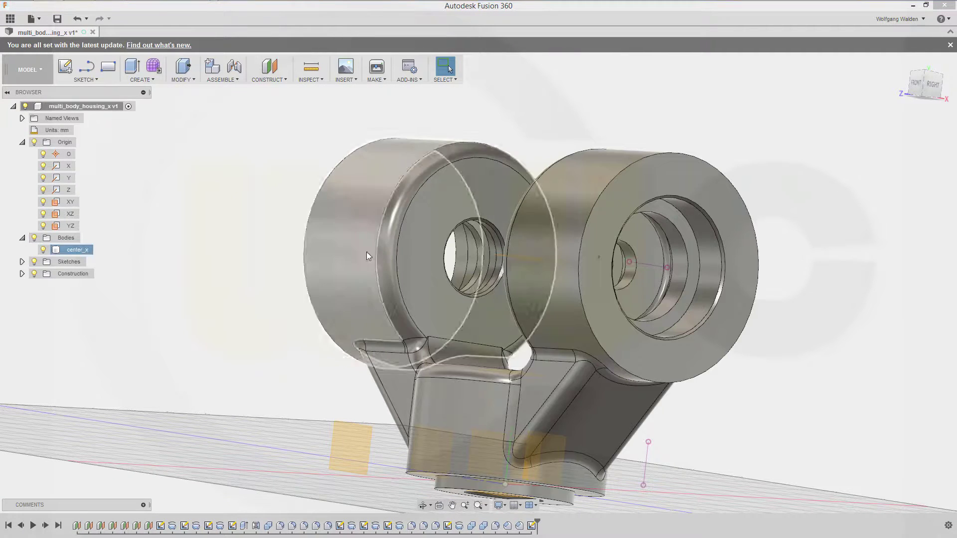
pyautogui.click(294, 242)
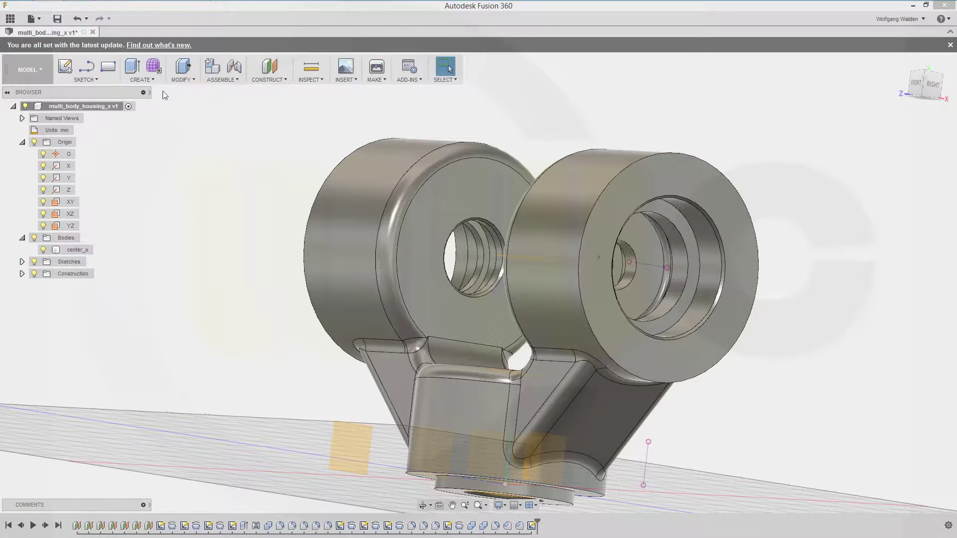
pyautogui.click(154, 79)
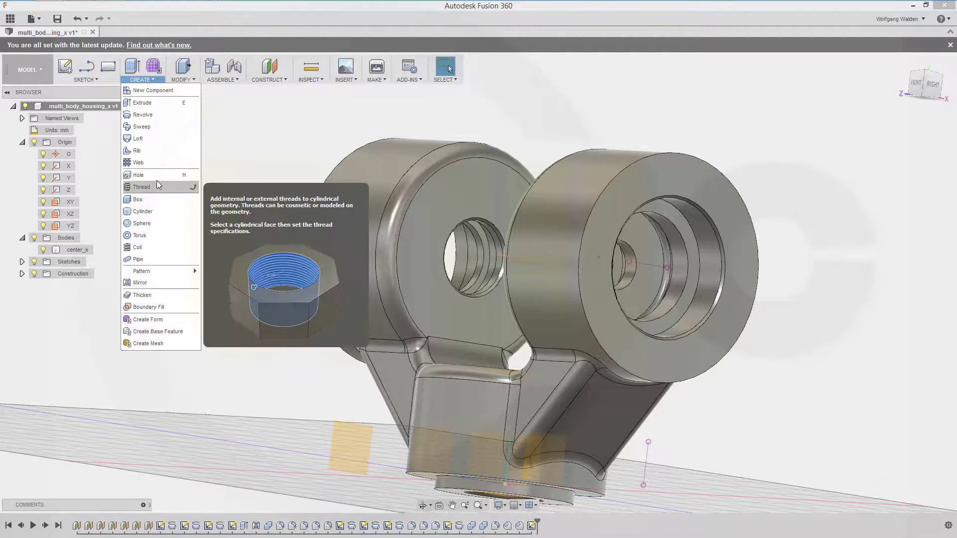
pyautogui.click(168, 174)
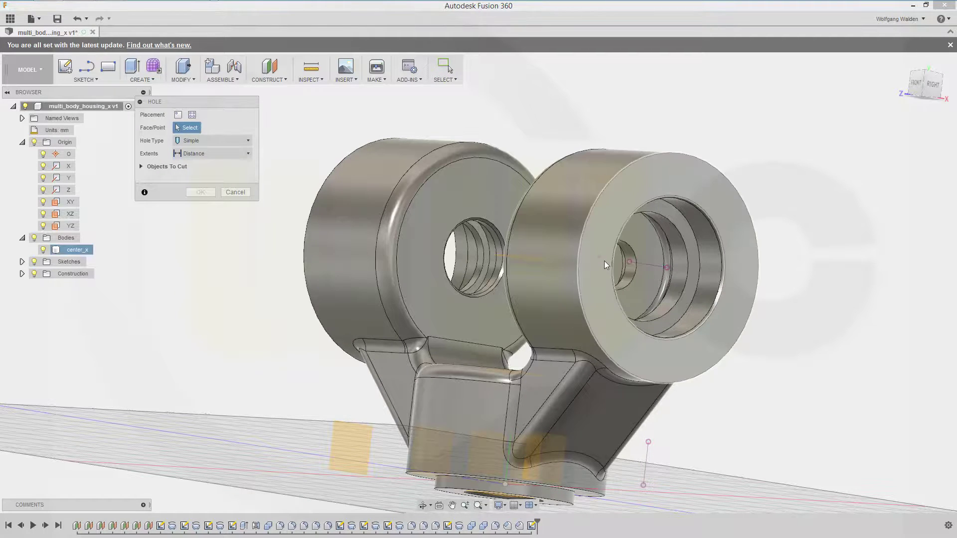
pyautogui.click(601, 259)
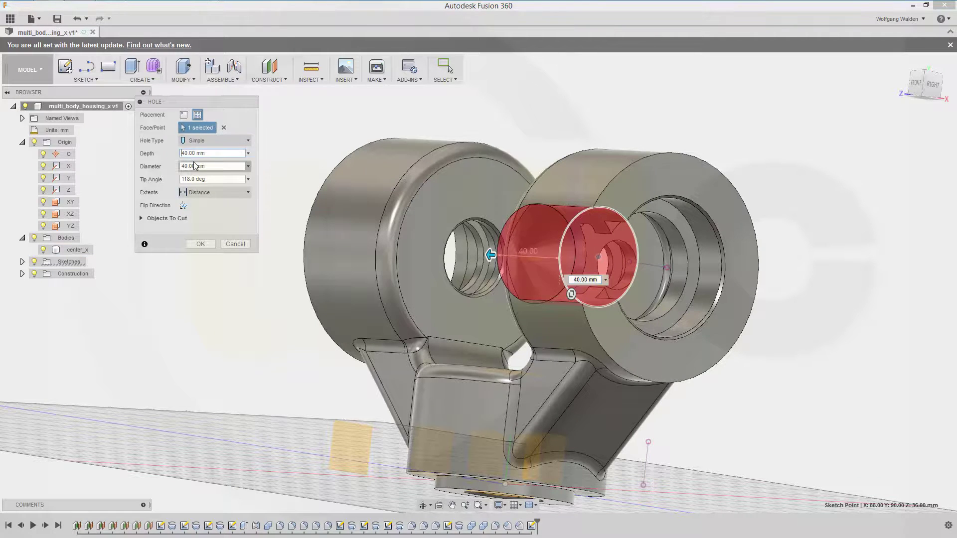
pyautogui.click(216, 165)
pyautogui.moveTo(203, 168); pyautogui.dragTo(238, 162)
pyautogui.write('6')
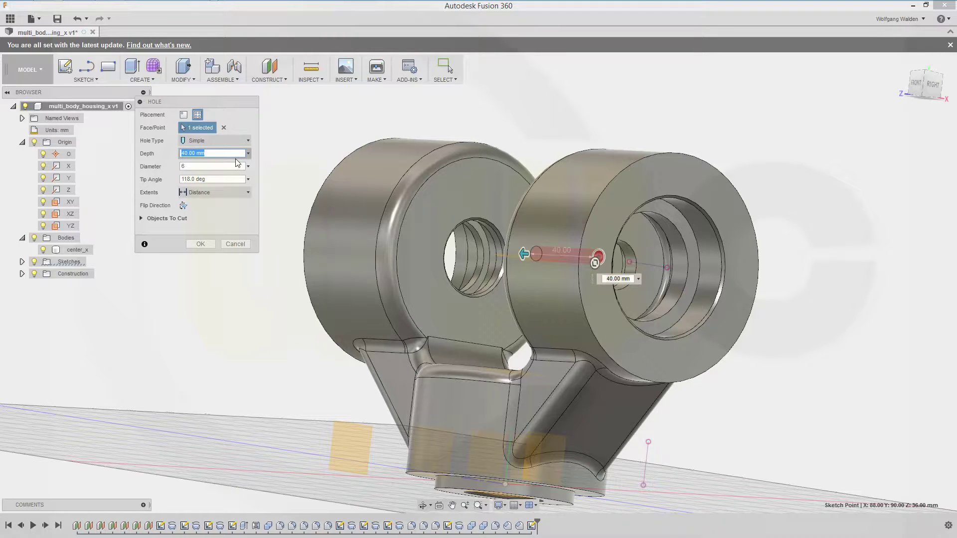
pyautogui.write('15')
pyautogui.press('Tab')
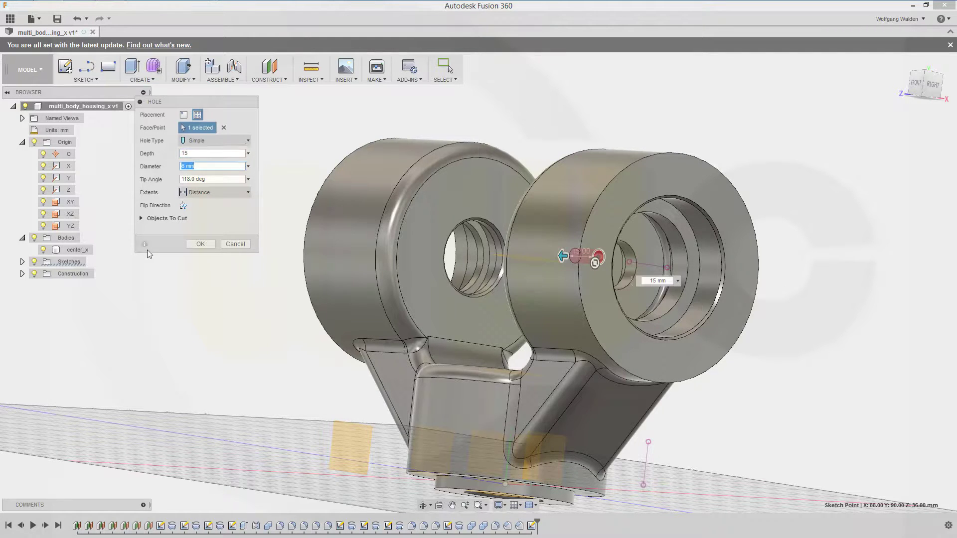
pyautogui.click(200, 244)
pyautogui.click(246, 241)
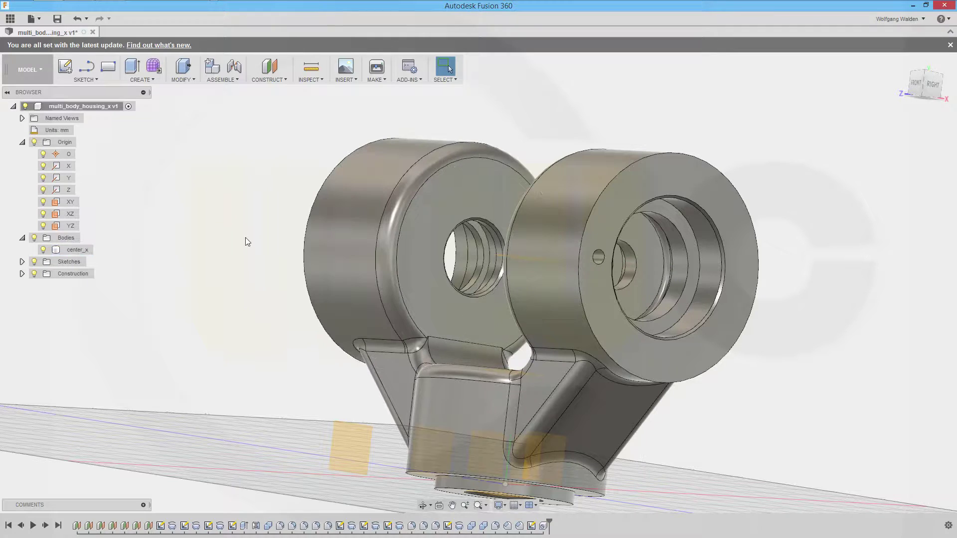
# Start a circular pattern of features with the 6 mm hole on the right boss as the object
pyautogui.click(154, 81)
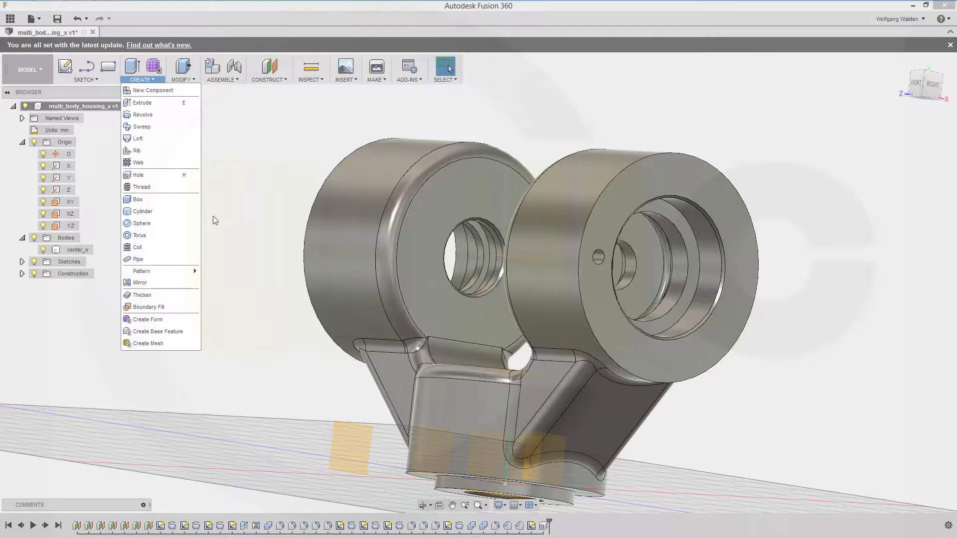
pyautogui.moveTo(193, 272)
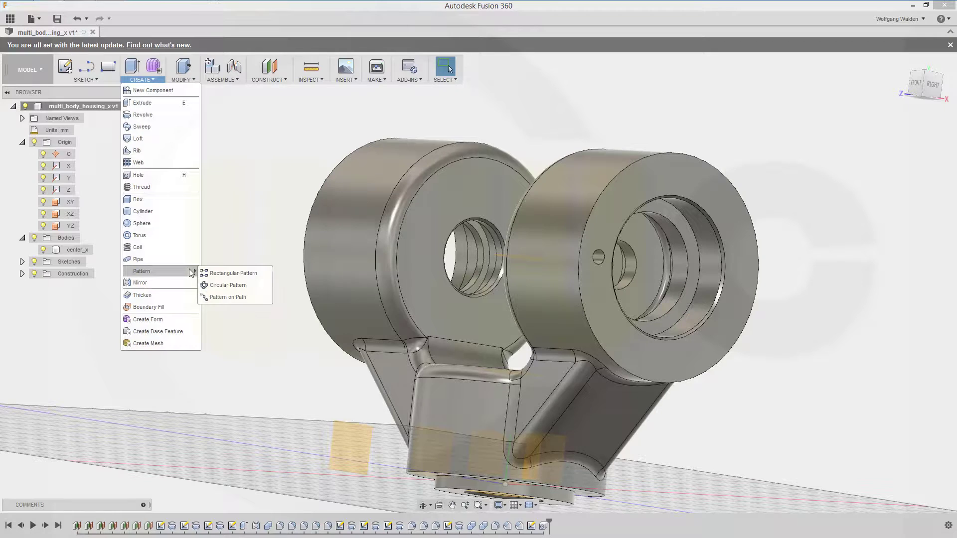
pyautogui.click(223, 286)
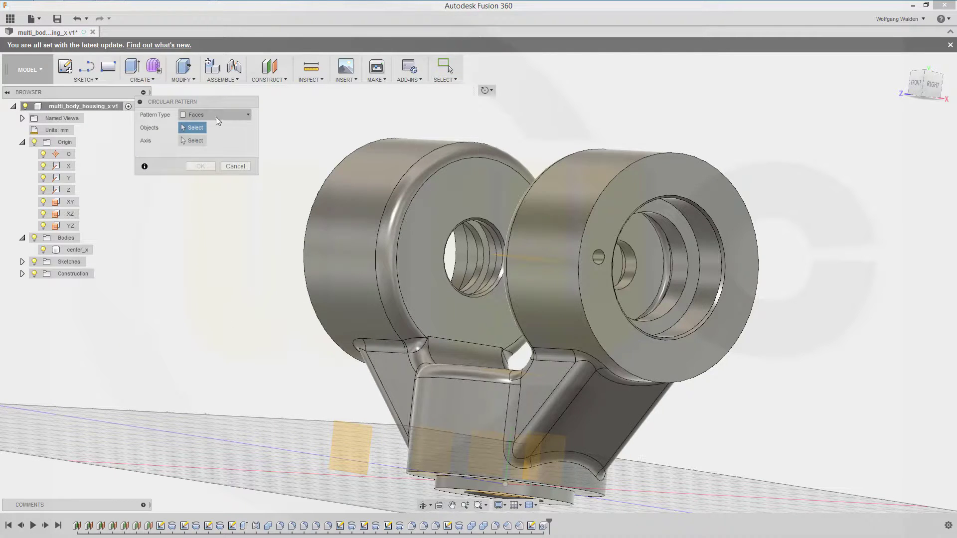
pyautogui.click(249, 115)
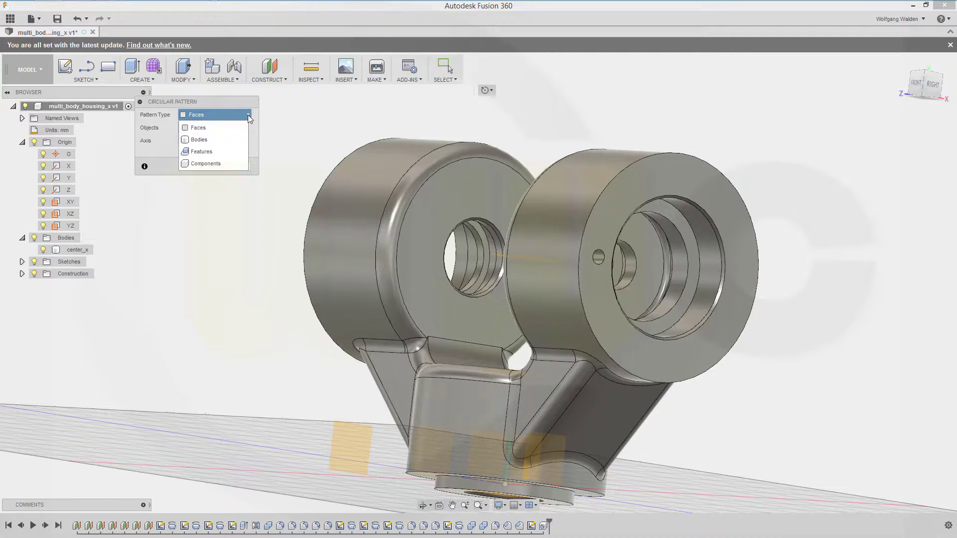
pyautogui.click(210, 153)
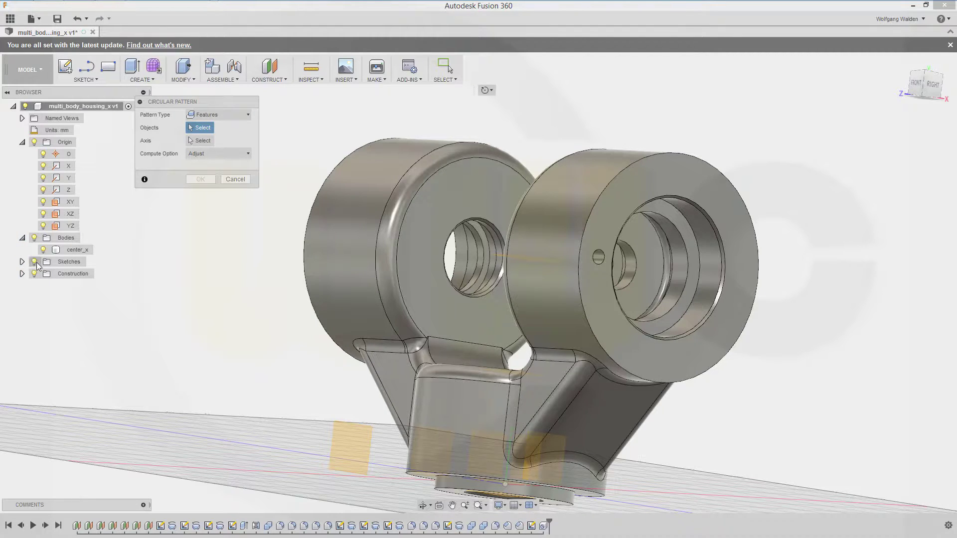
pyautogui.click(23, 273)
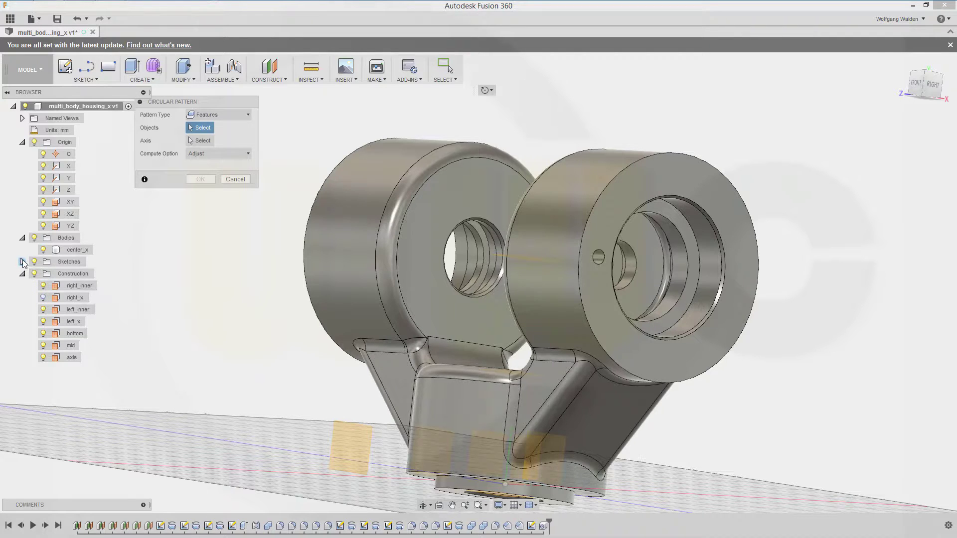
pyautogui.click(23, 262)
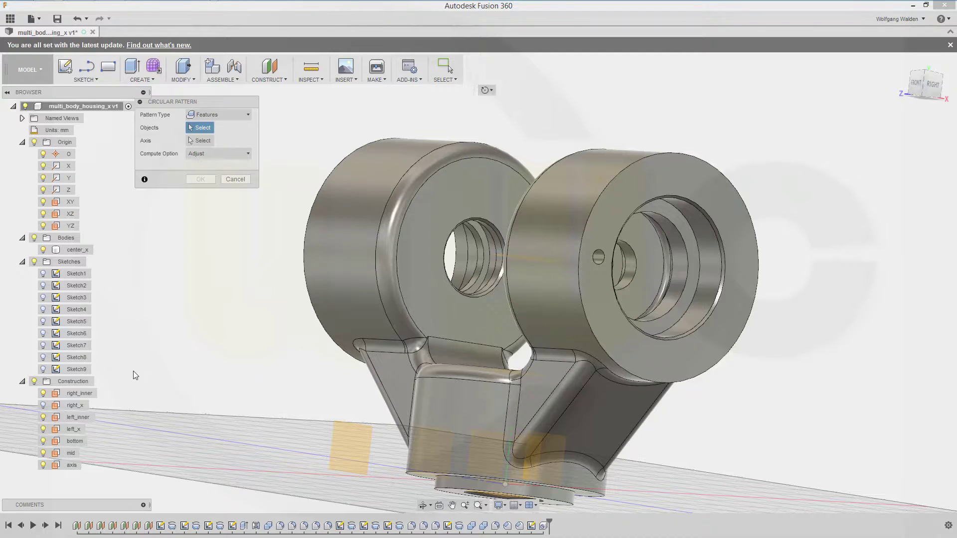
pyautogui.click(543, 525)
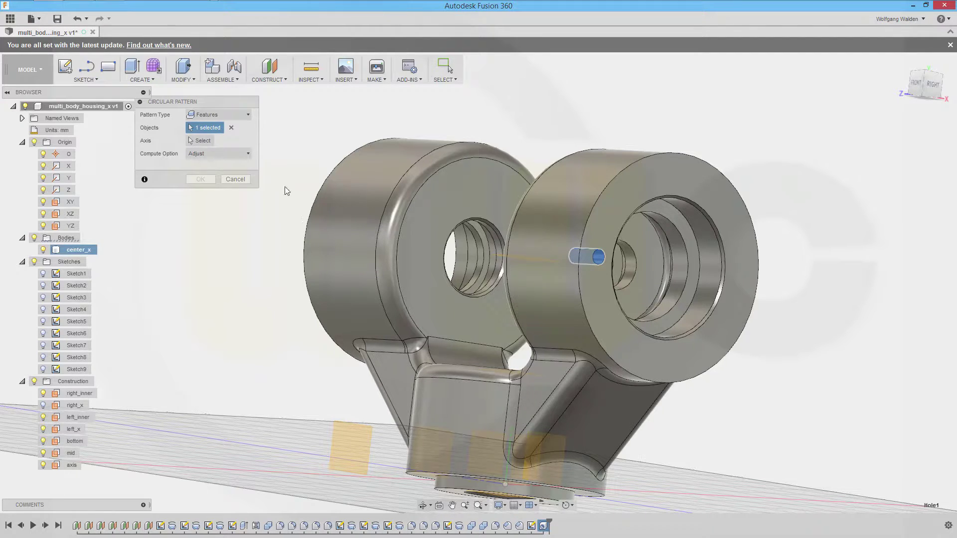
# Pattern the hole around the right boss's cylindrical axis as a full circle with a quantity of 6
pyautogui.click(191, 139)
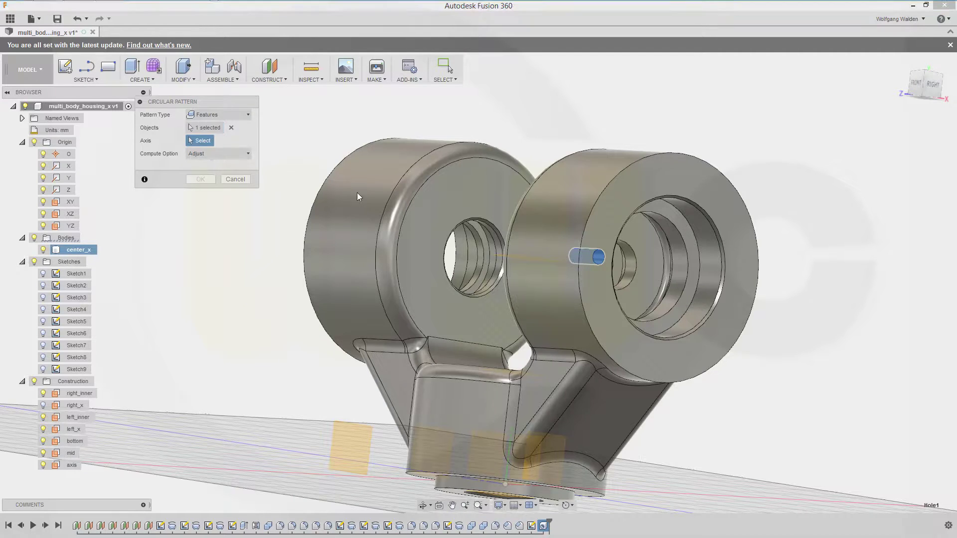
pyautogui.click(544, 249)
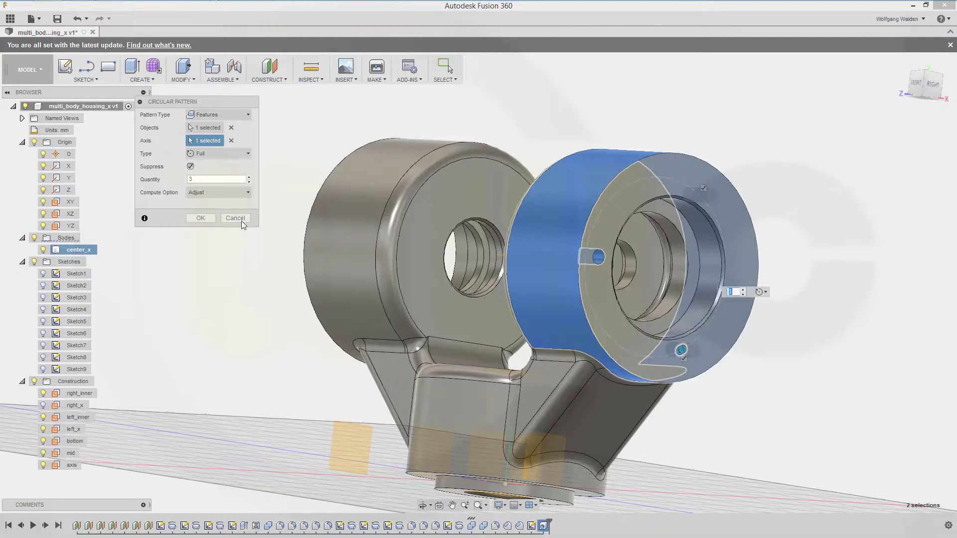
pyautogui.click(207, 179)
pyautogui.press('Return')
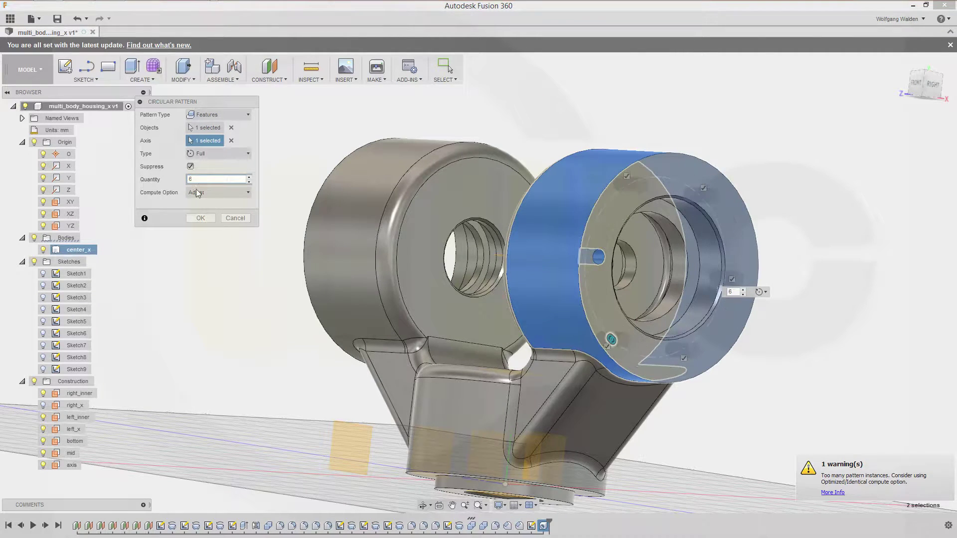
pyautogui.press('Tab')
pyautogui.click(248, 193)
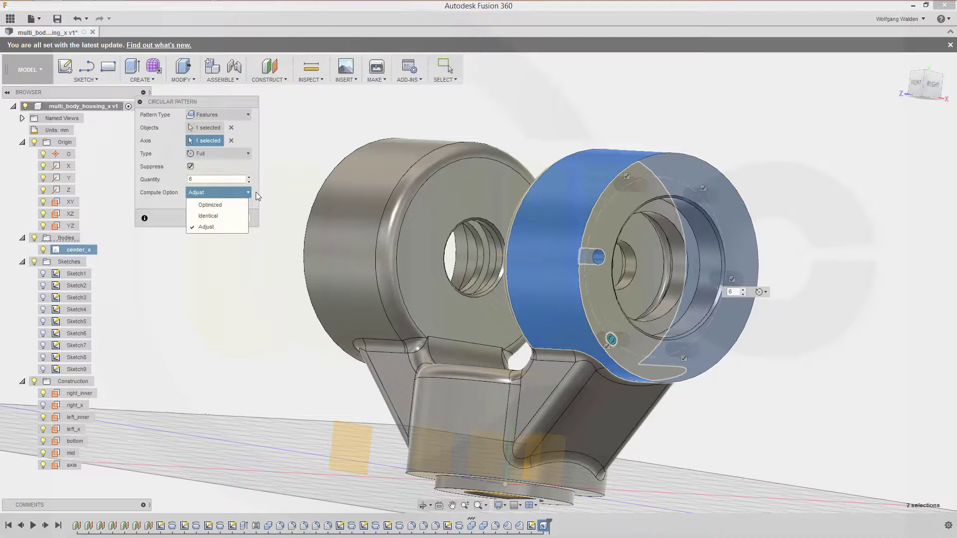
pyautogui.click(315, 146)
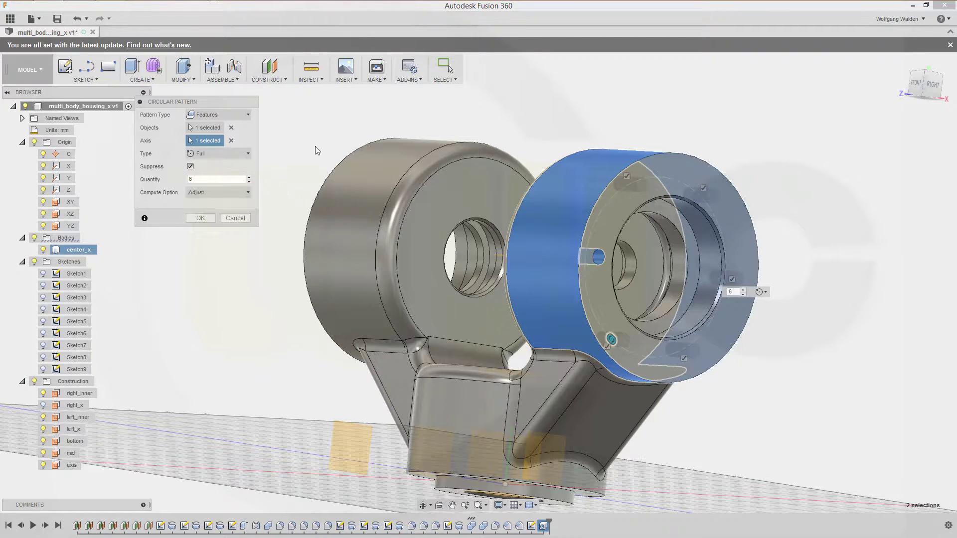
pyautogui.click(199, 219)
# Mirror the hole and its circular pattern as features across the YZ origin plane onto the left boss
pyautogui.keyDown('shift'); pyautogui.moveTo(218, 251); pyautogui.dragTo(226, 227, button='middle'); pyautogui.keyUp('shift')
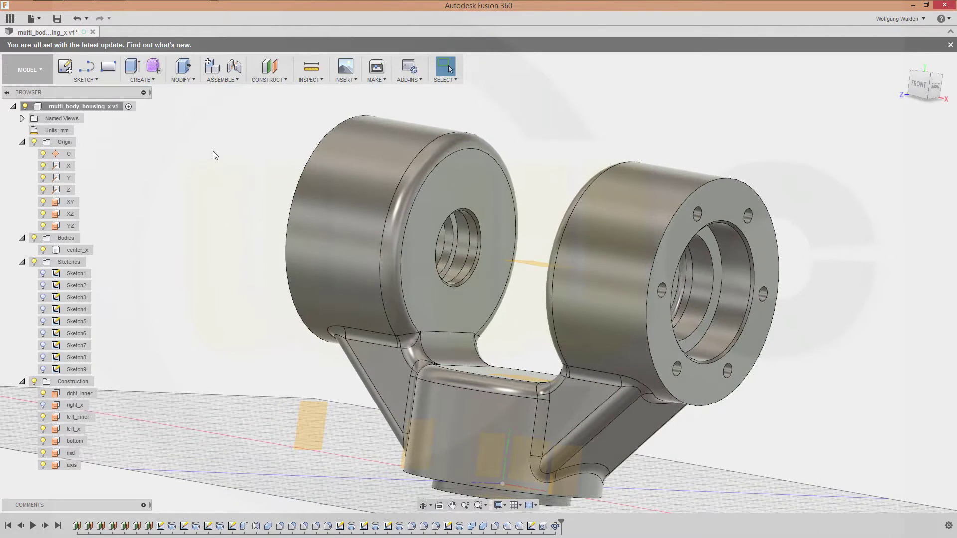
pyautogui.click(153, 80)
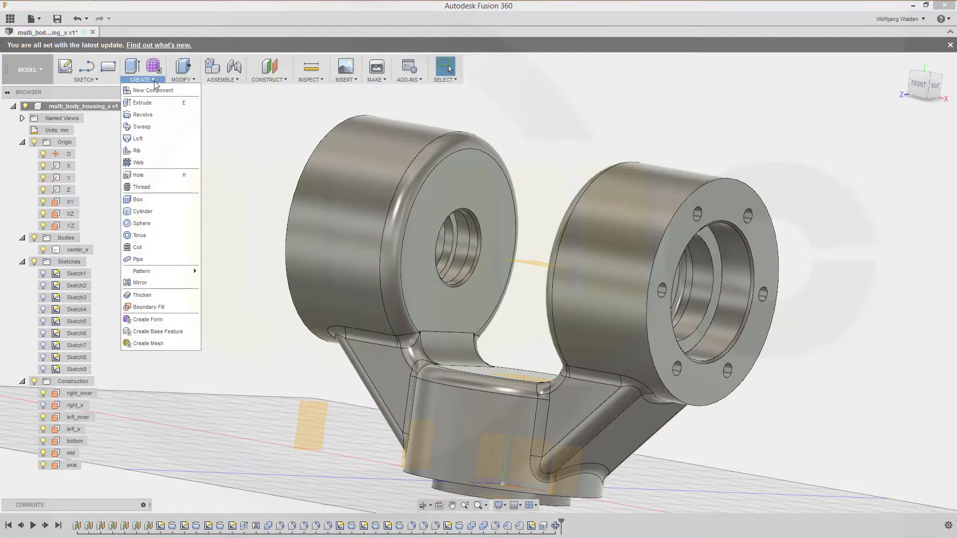
pyautogui.click(169, 282)
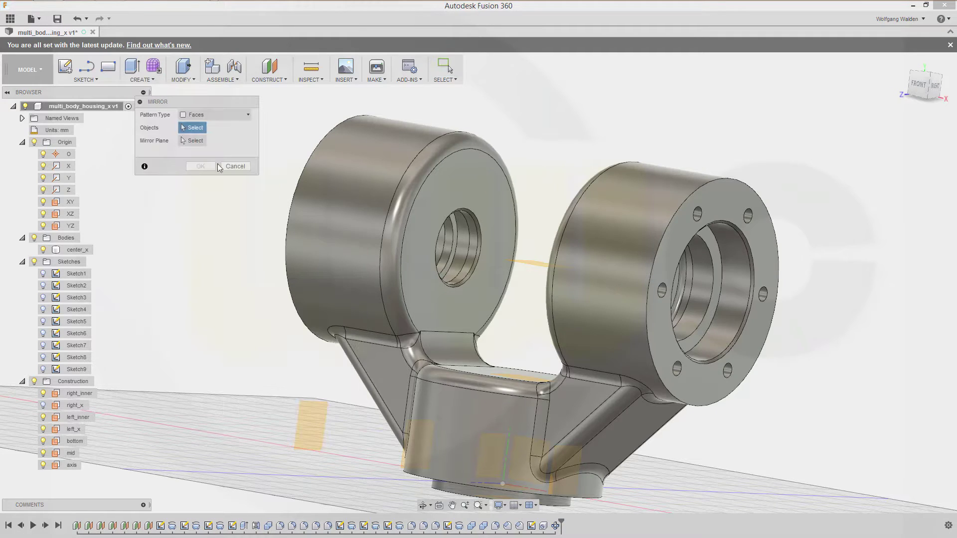
pyautogui.click(249, 115)
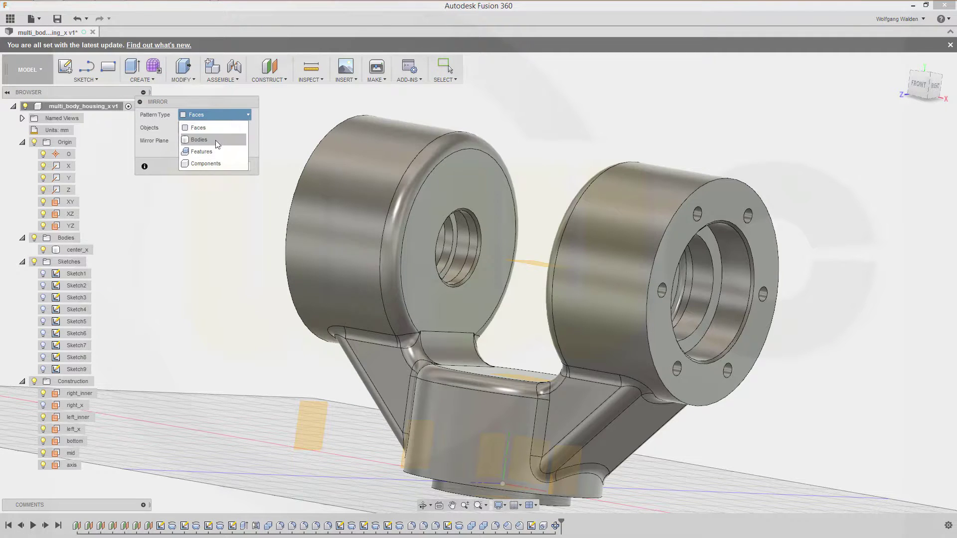
pyautogui.click(209, 152)
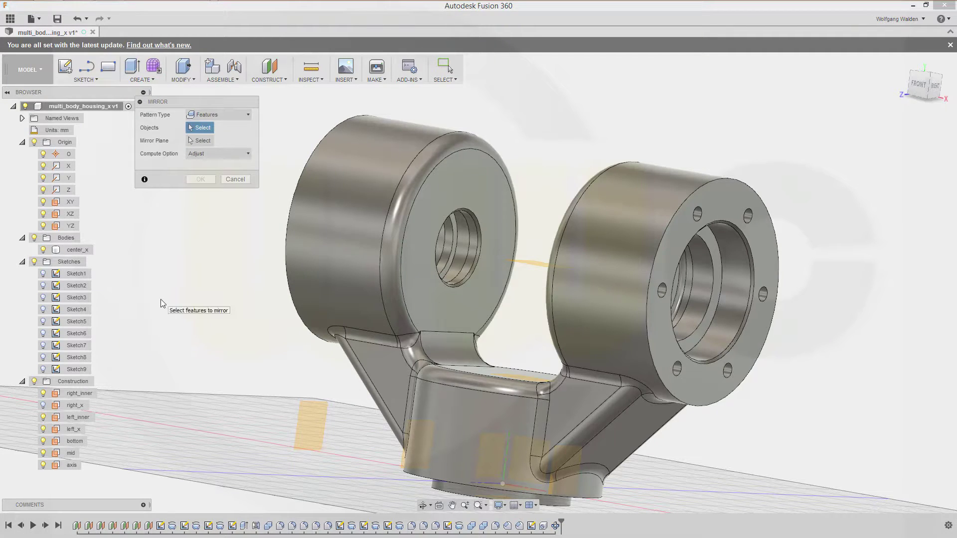
pyautogui.click(556, 526)
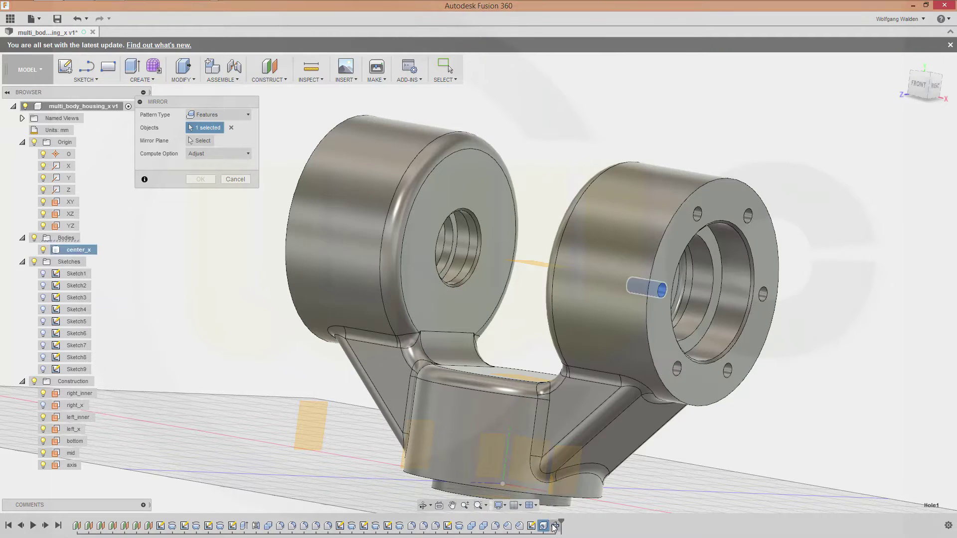
pyautogui.keyDown('ctrl'); pyautogui.click(556, 526); pyautogui.keyUp('ctrl')
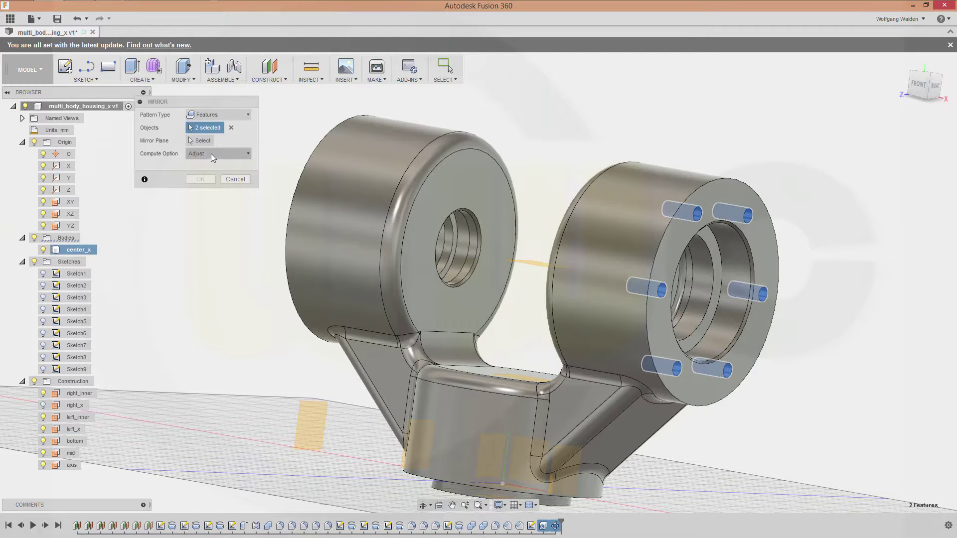
pyautogui.click(200, 142)
pyautogui.click(483, 441)
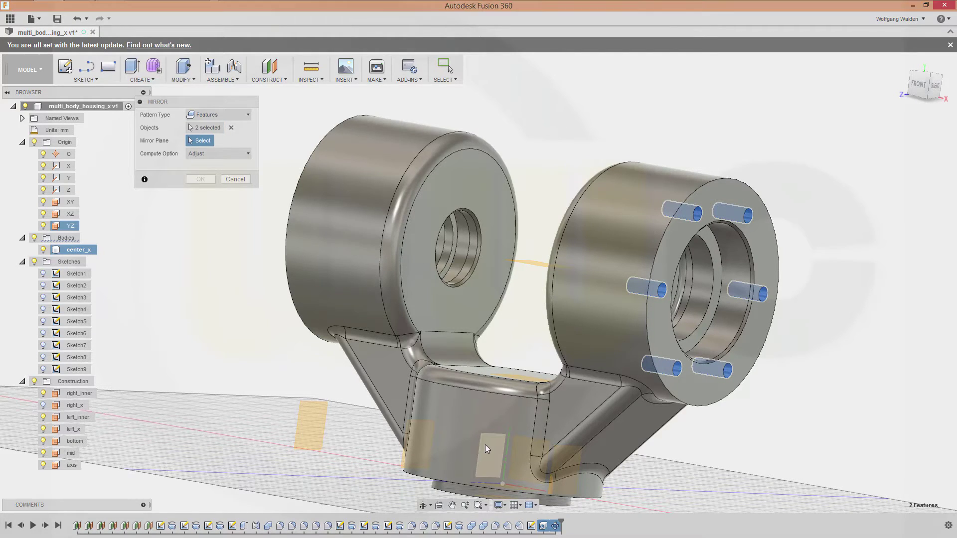
pyautogui.click(200, 179)
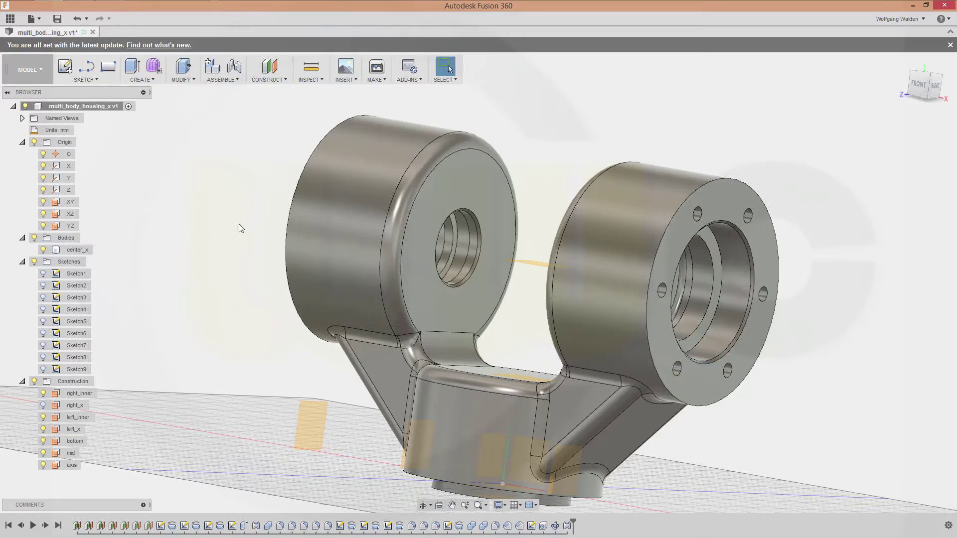
pyautogui.keyDown('shift'); pyautogui.moveTo(217, 326); pyautogui.dragTo(251, 339, button='middle'); pyautogui.keyUp('shift')
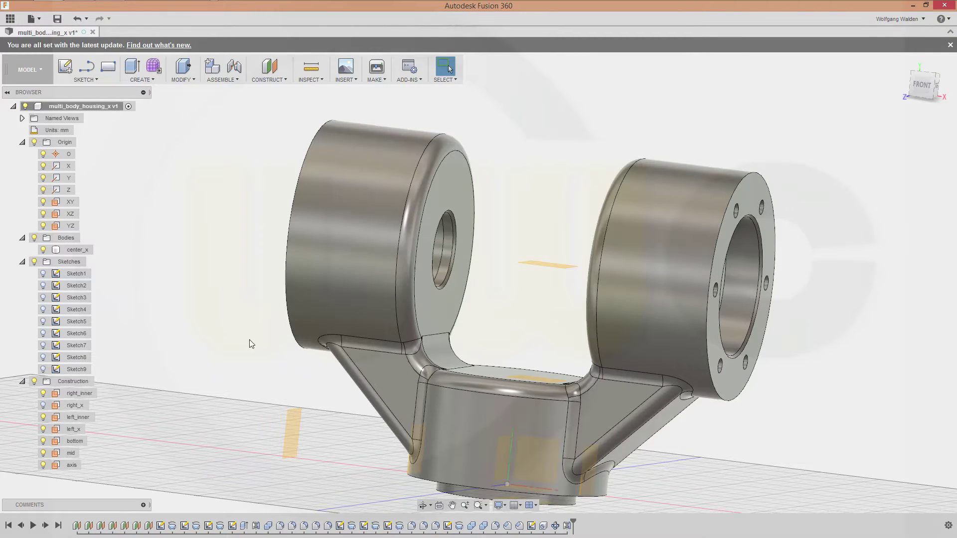